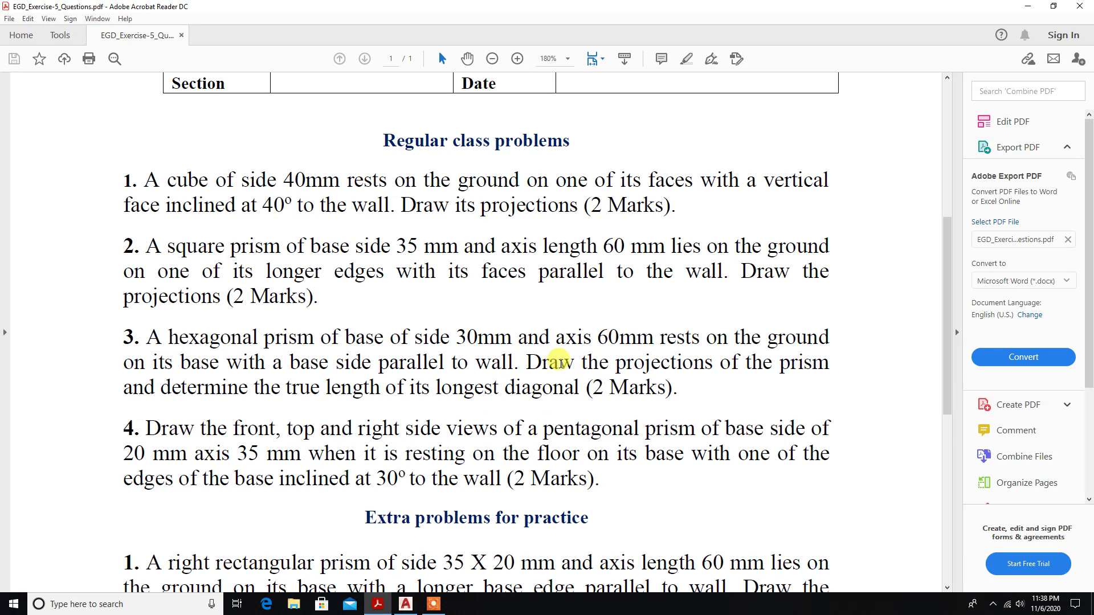
Switch to AutoCAD and configure the drawing units to length precision 0 and insertion scale in millimeters
{"action": "left_click", "coordinate": [406, 604]}
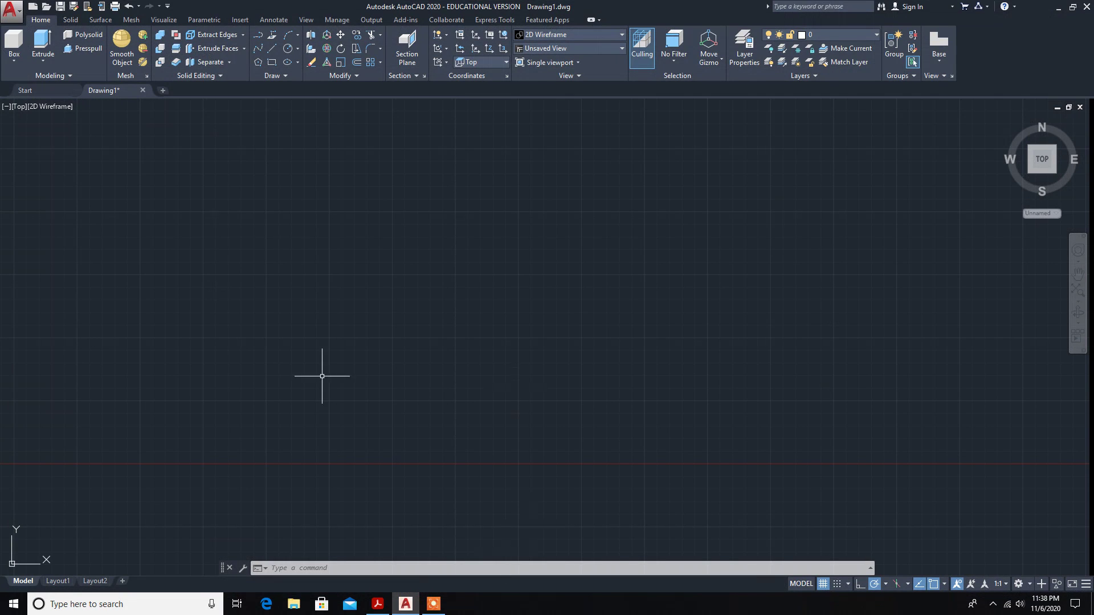
{"action": "left_click", "coordinate": [302, 569]}
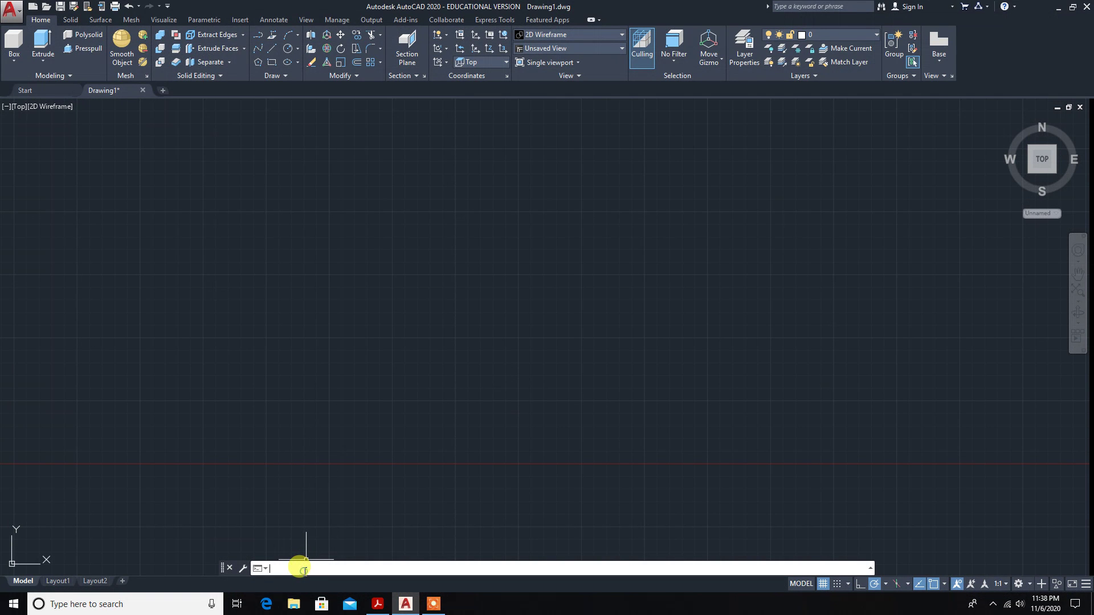
{"action": "type", "text": "units"}
{"action": "key", "text": "Return"}
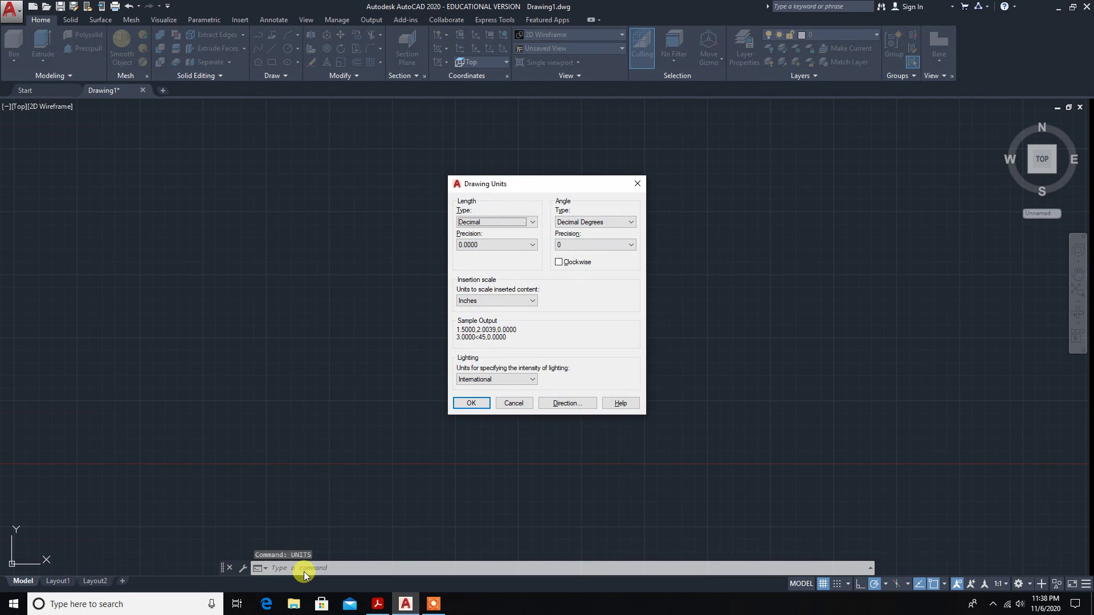
{"action": "left_click", "coordinate": [520, 246]}
{"action": "left_click", "coordinate": [493, 254]}
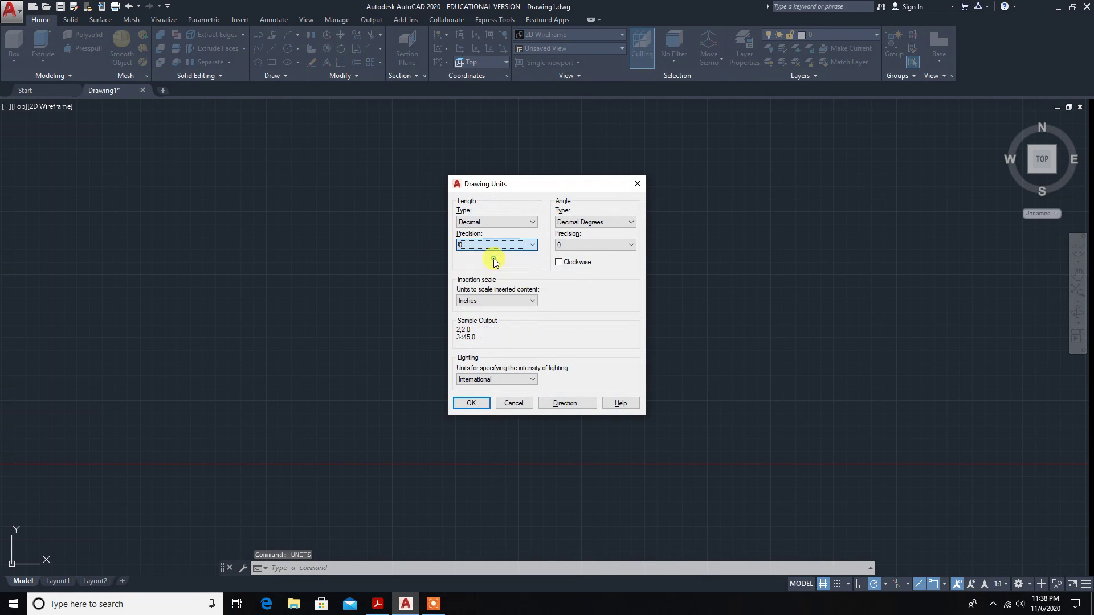
{"action": "left_click", "coordinate": [502, 301]}
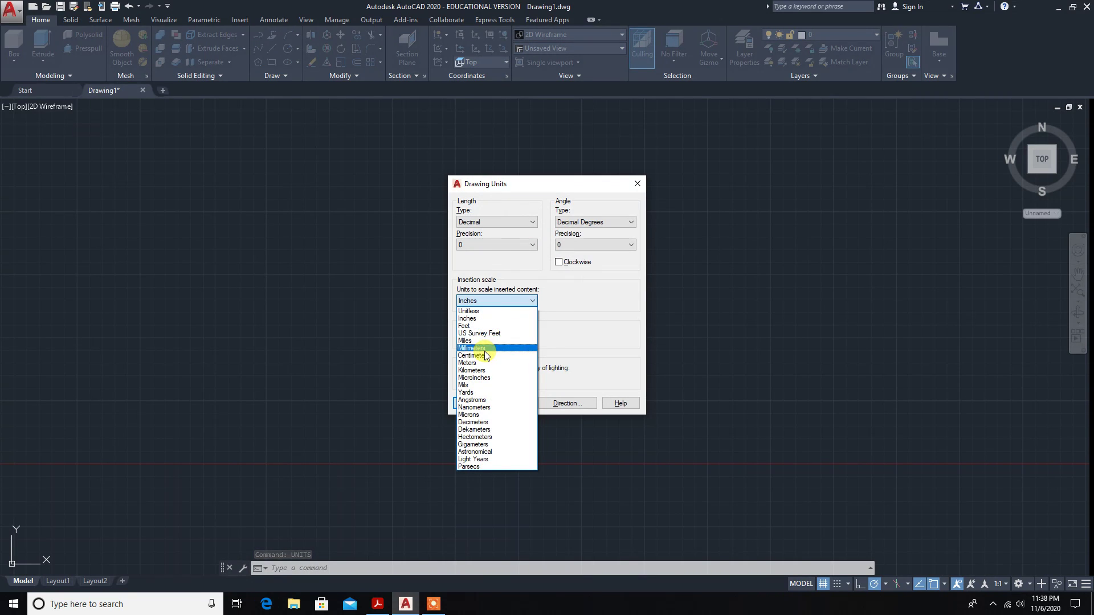
{"action": "left_click", "coordinate": [486, 349]}
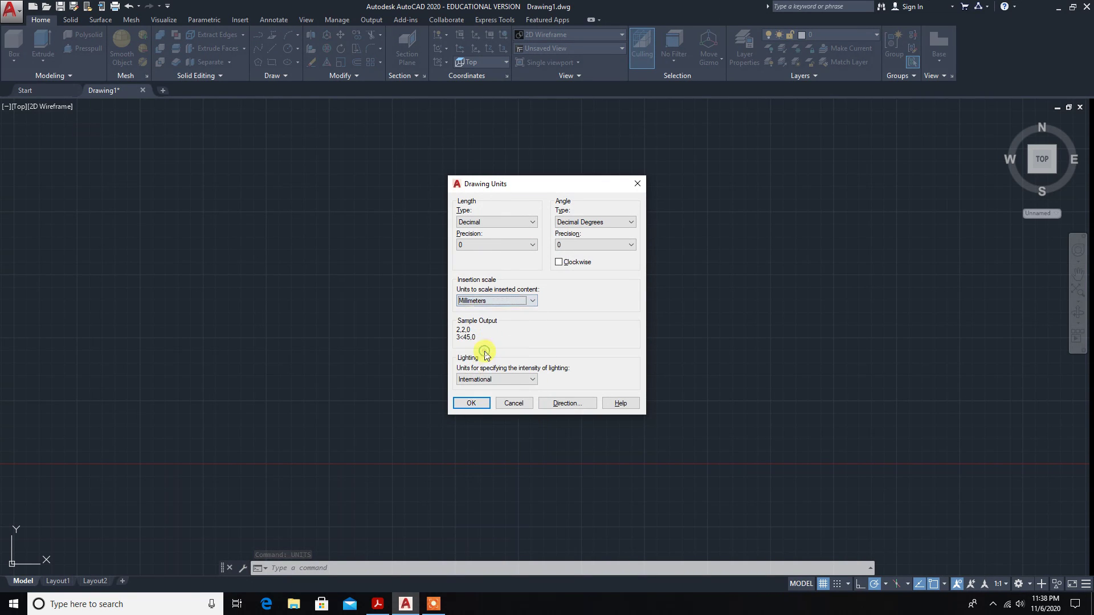
{"action": "left_click", "coordinate": [470, 406]}
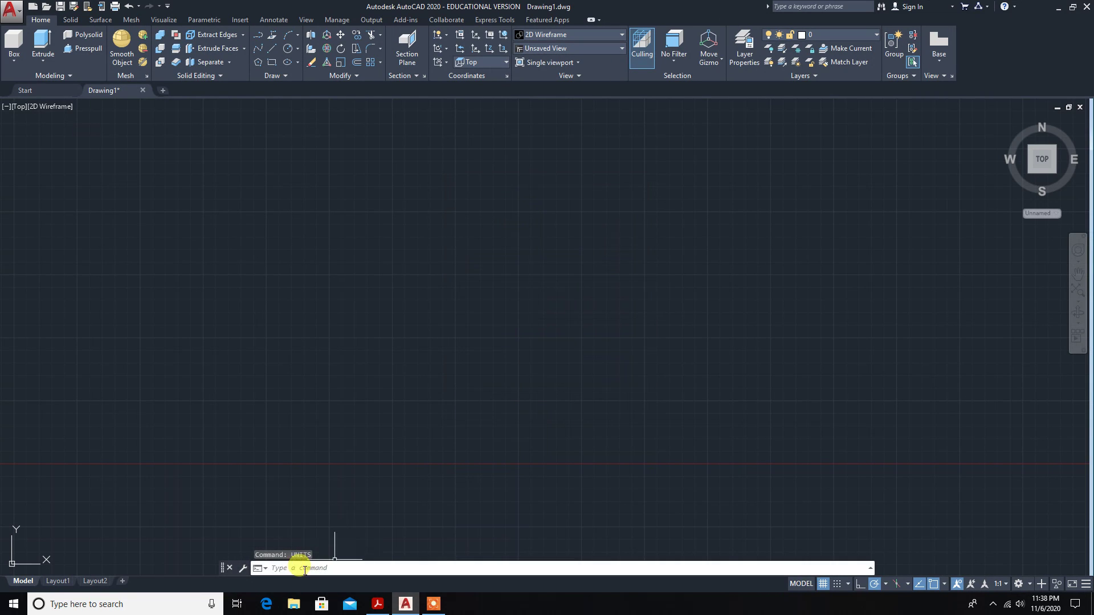
Set the model space limits from the default 0,0 to 297,210 and zoom to the full drawing area
{"action": "left_click", "coordinate": [282, 568]}
{"action": "type", "text": "limits"}
{"action": "key", "text": "Return"}
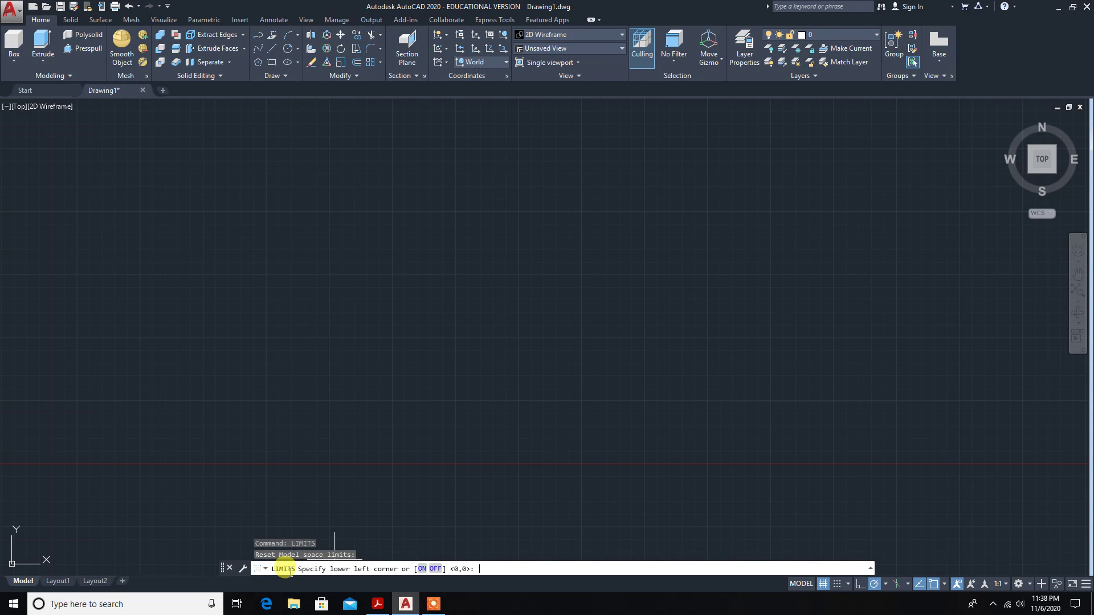
{"action": "key", "text": "Return"}
{"action": "type", "text": "2"}
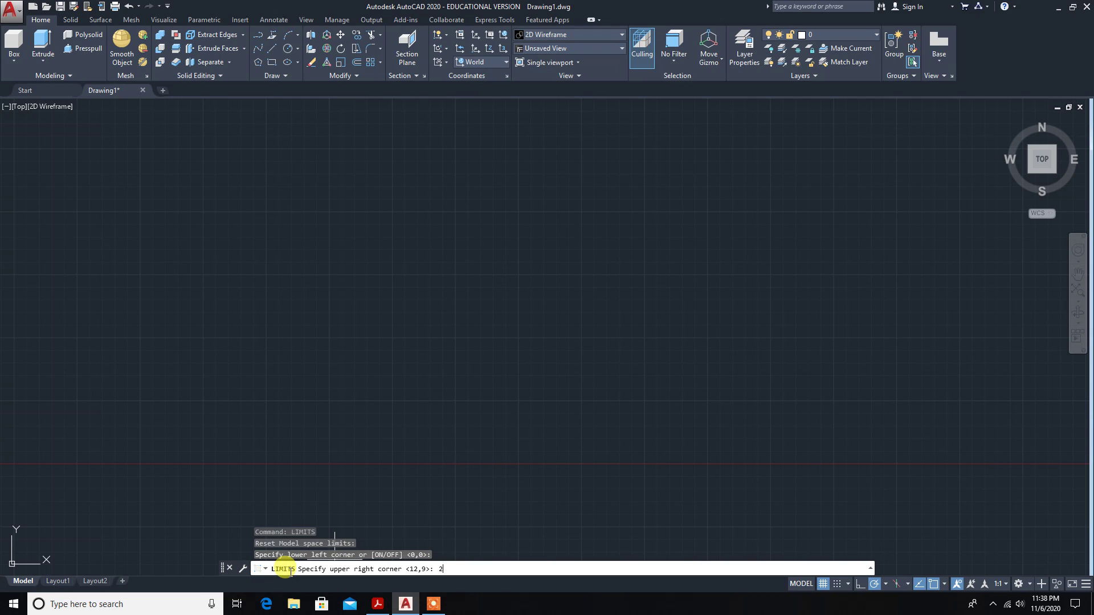
{"action": "type", "text": "97,210"}
{"action": "key", "text": "Return"}
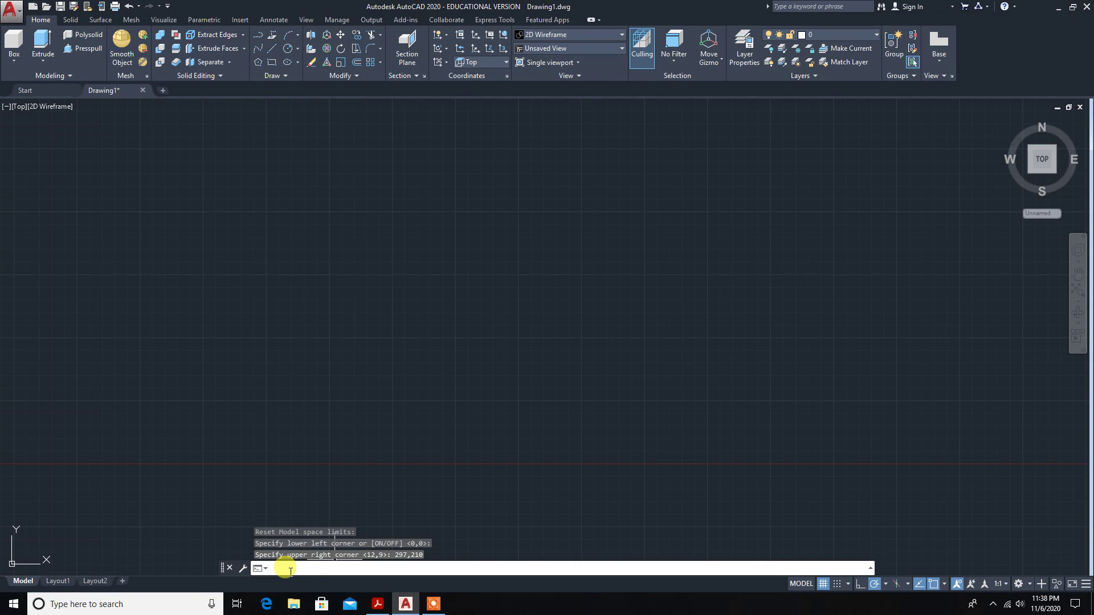
{"action": "type", "text": "ZOOM"}
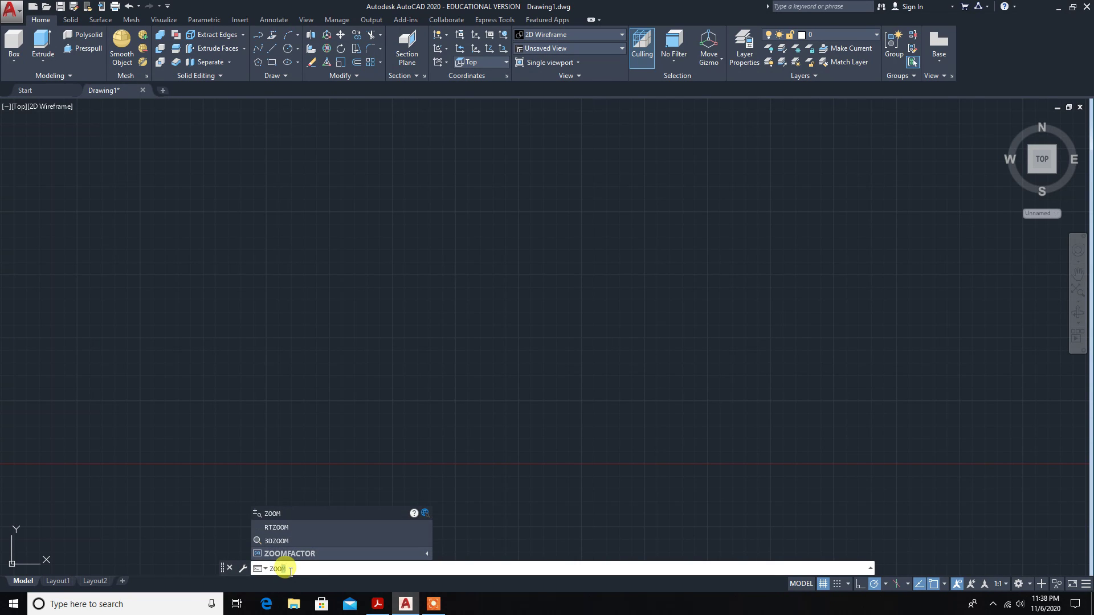
{"action": "key", "text": "Return"}
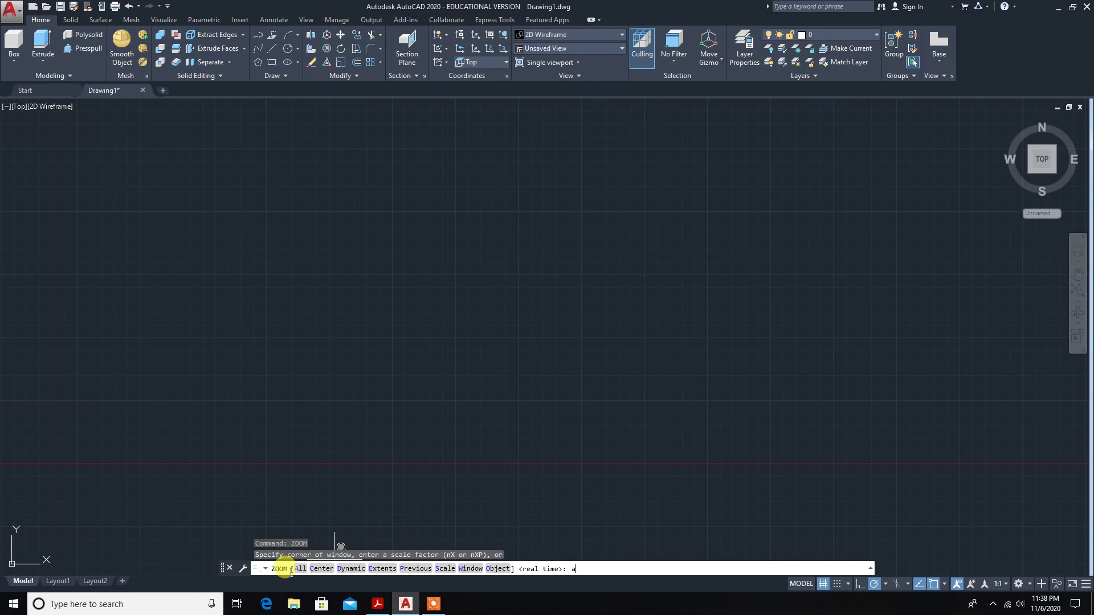
{"action": "key", "text": "Return"}
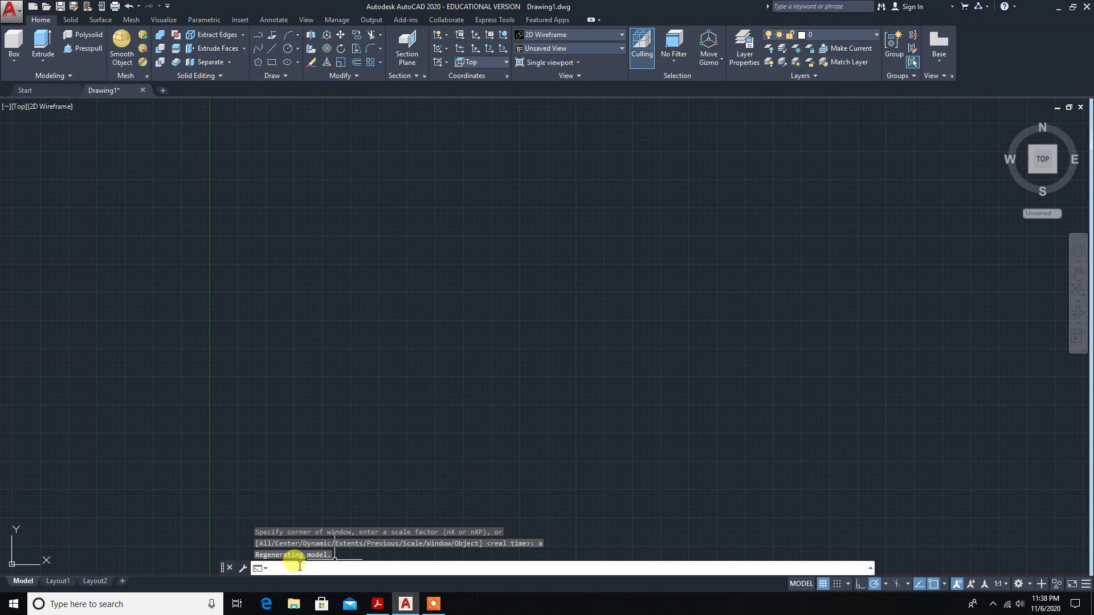
Draw a six-sided polygon by its edge near the middle of the drawing area, with a 30 mm horizontal lower edge
{"action": "left_click", "coordinate": [18, 63]}
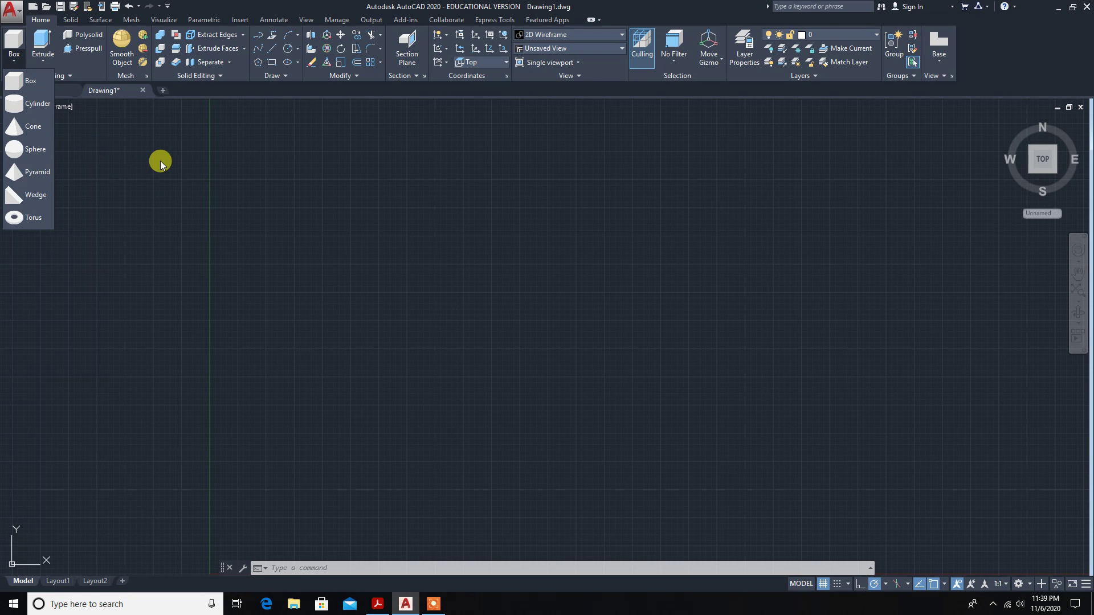
{"action": "left_click", "coordinate": [280, 73]}
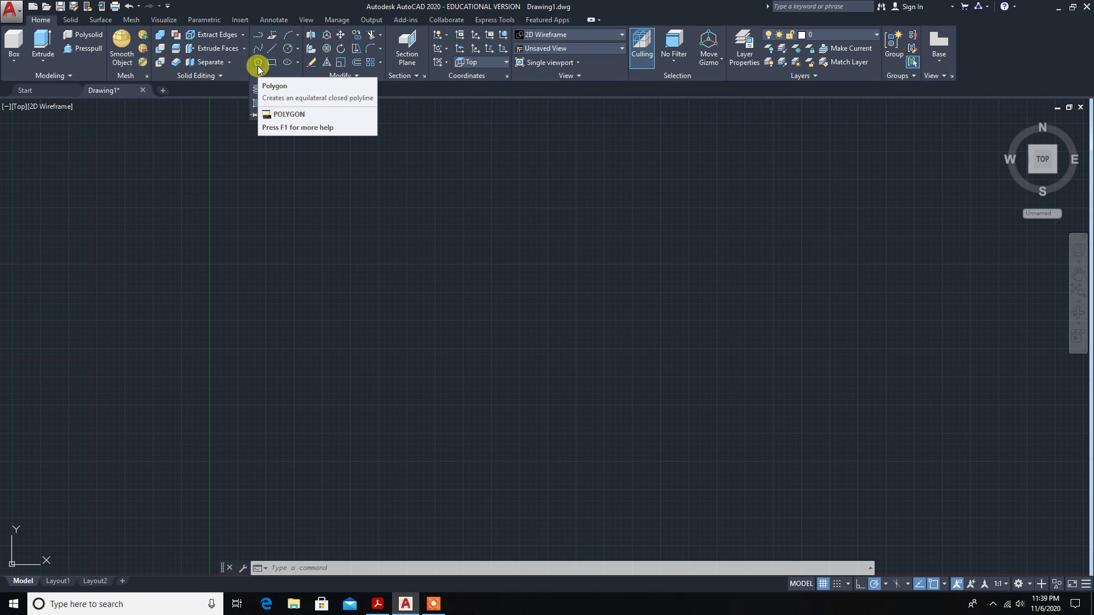
{"action": "left_click", "coordinate": [258, 67]}
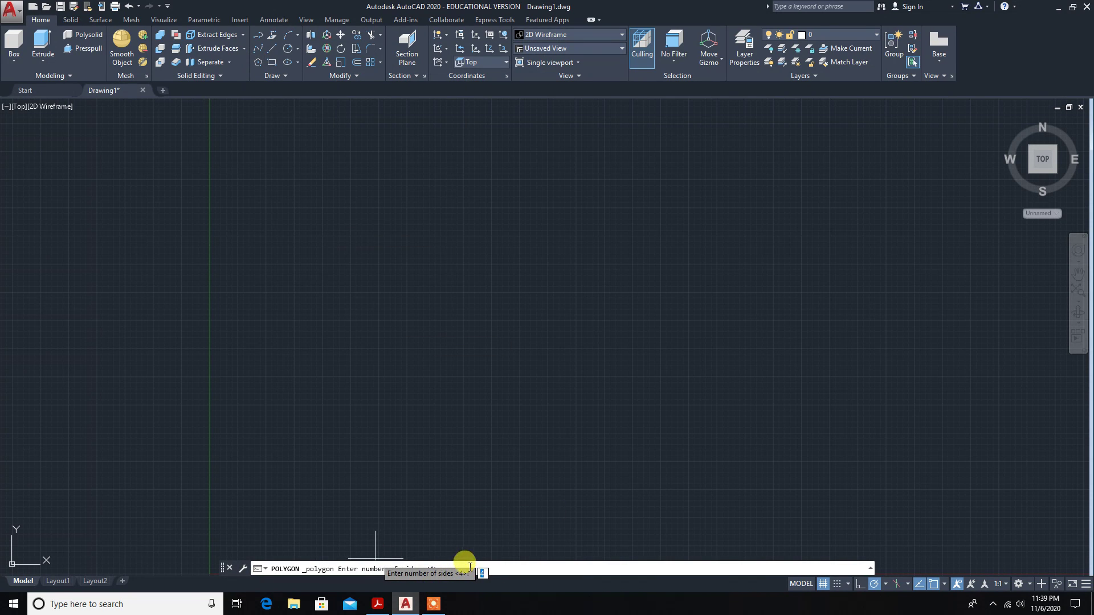
{"action": "type", "text": "6"}
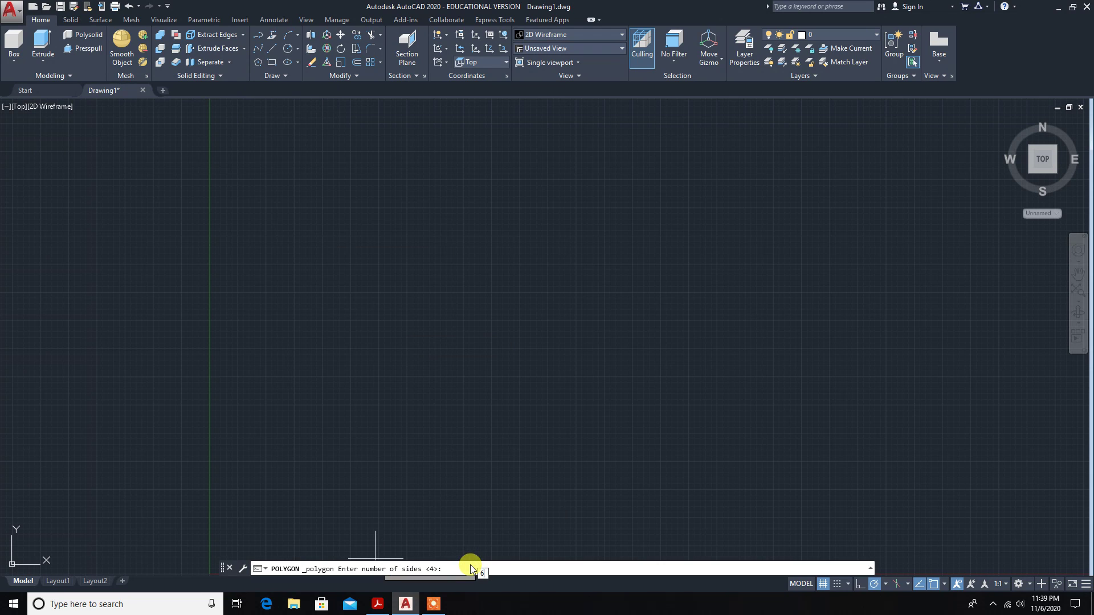
{"action": "key", "text": "Return"}
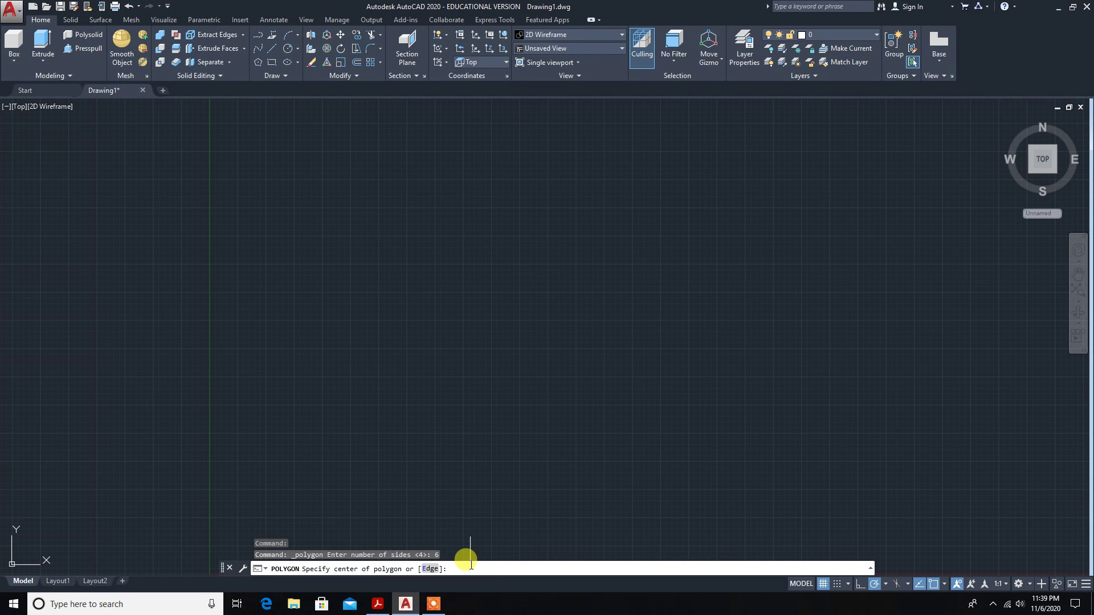
{"action": "left_click", "coordinate": [379, 605]}
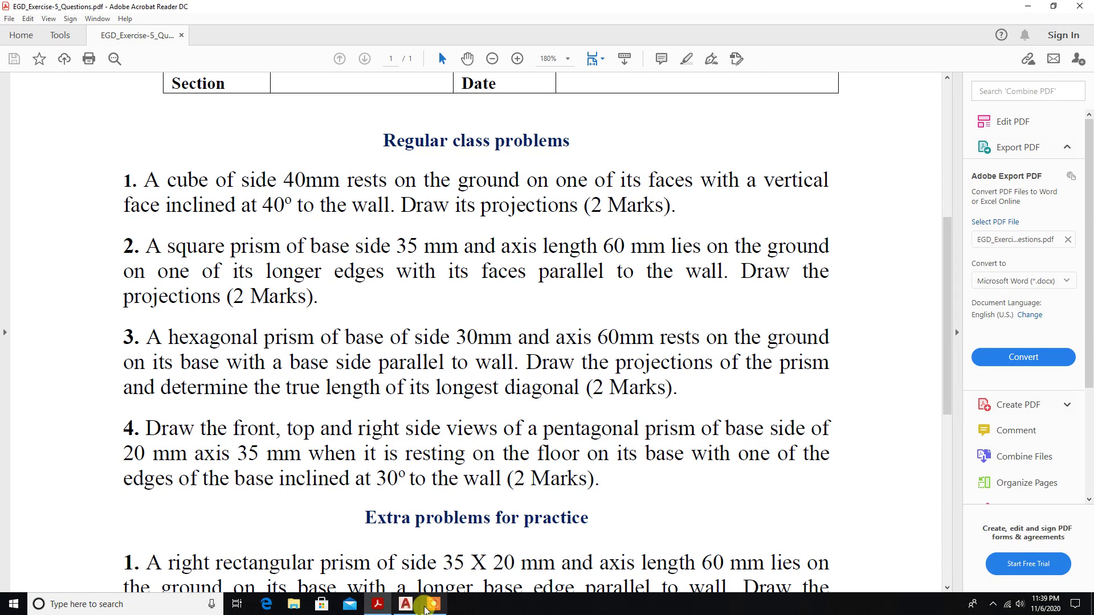
{"action": "left_click", "coordinate": [406, 604]}
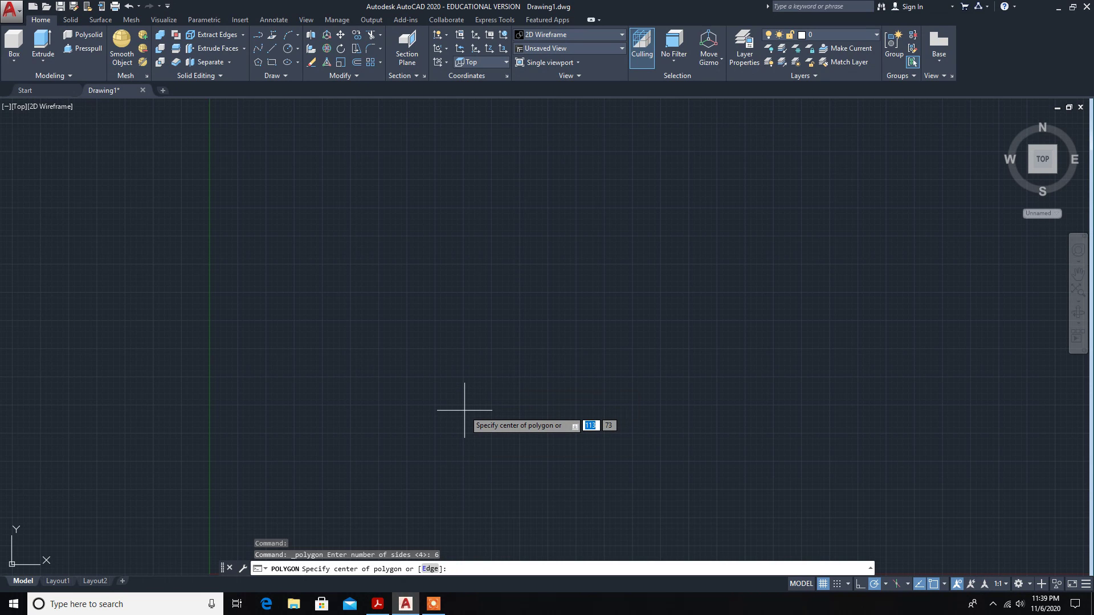
{"action": "left_click", "coordinate": [428, 569]}
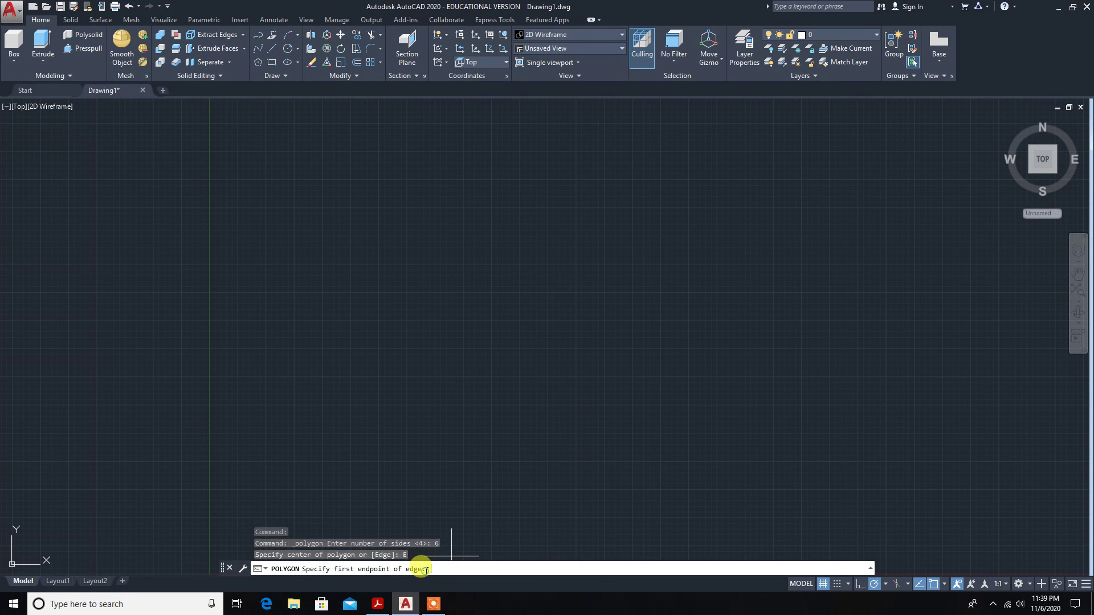
{"action": "left_click", "coordinate": [464, 406]}
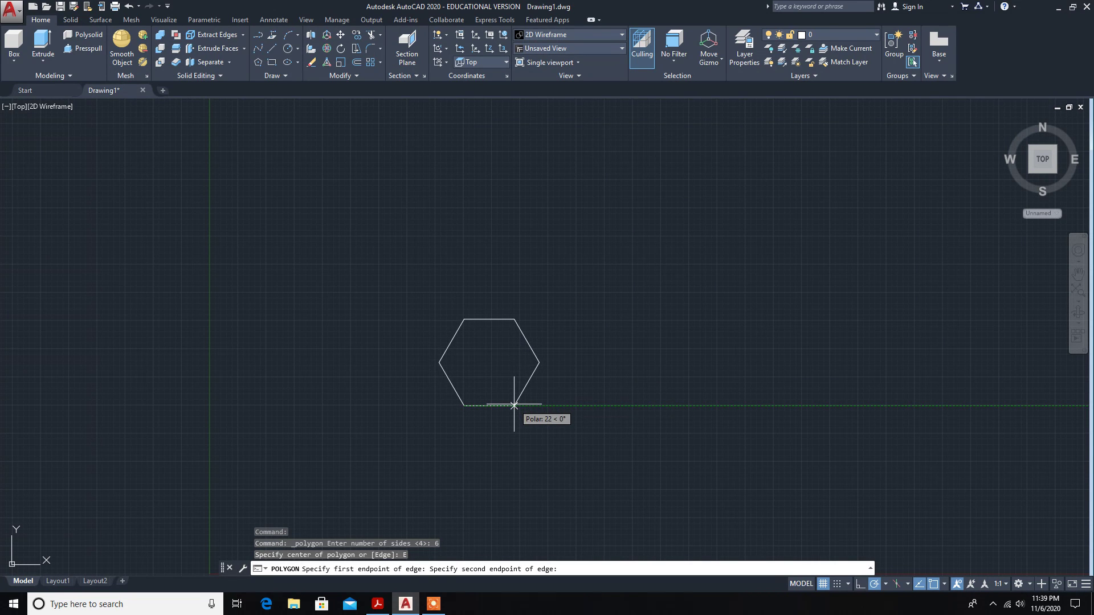
{"action": "type", "text": "30"}
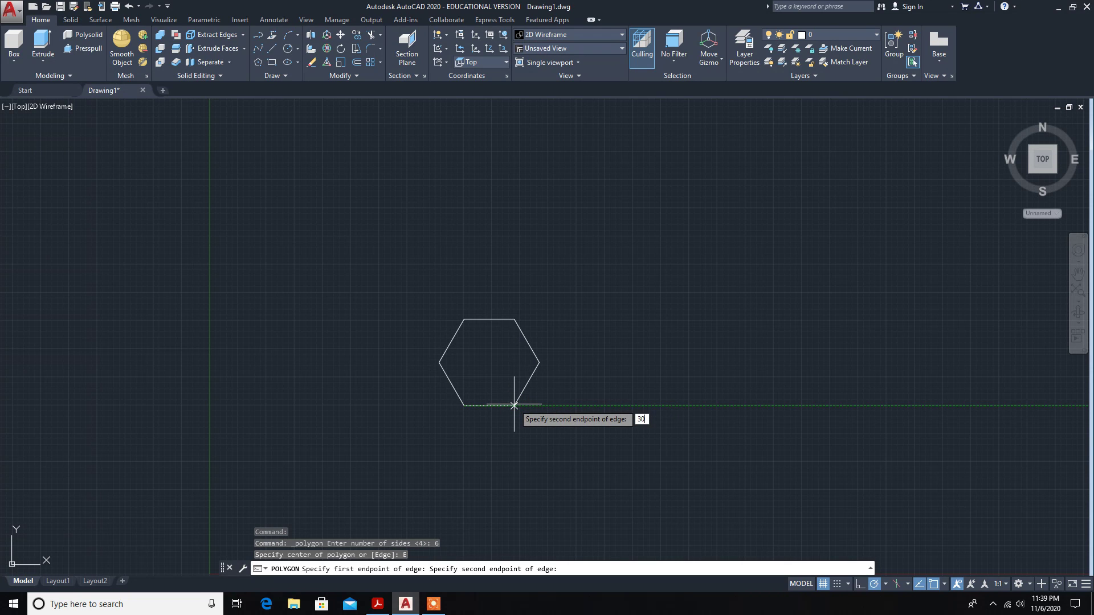
{"action": "key", "text": "Return"}
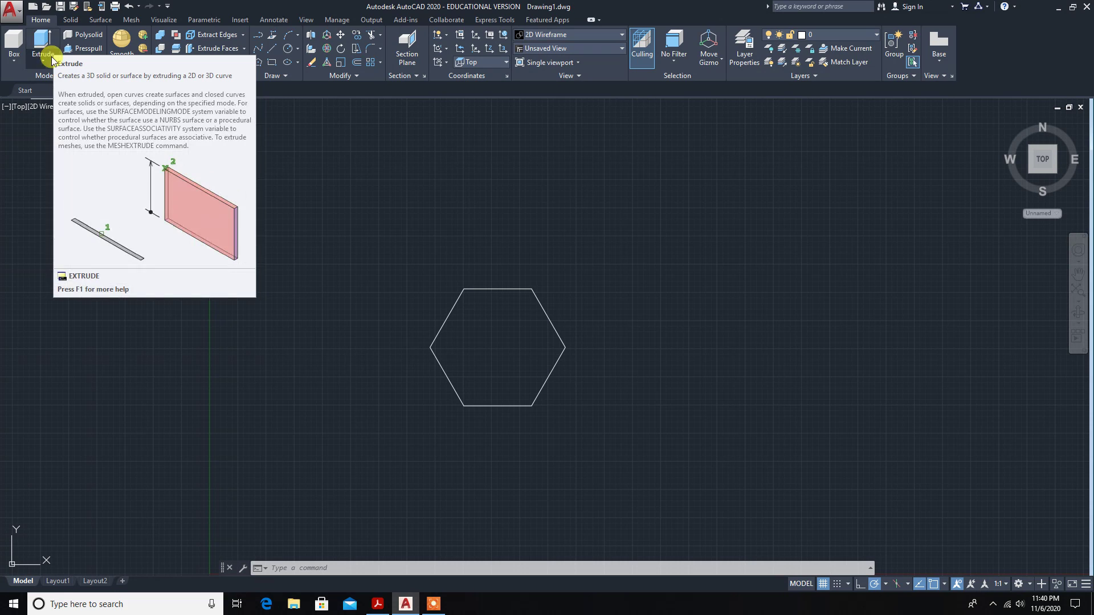
Extrude the hexagon into a solid prism 60 mm high
{"action": "left_click", "coordinate": [44, 46]}
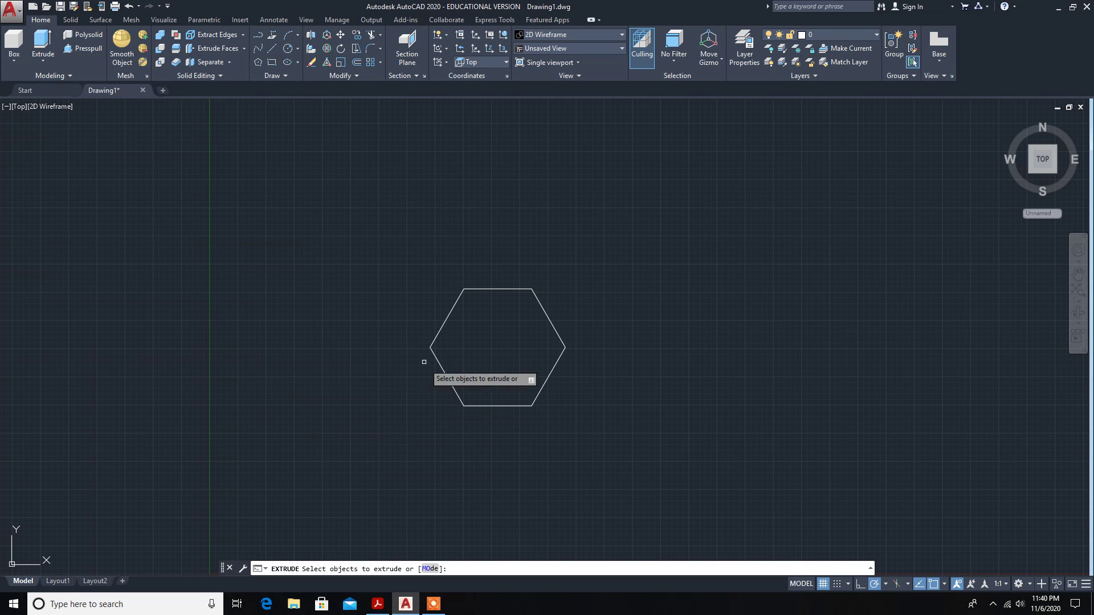
{"action": "left_click", "coordinate": [433, 338]}
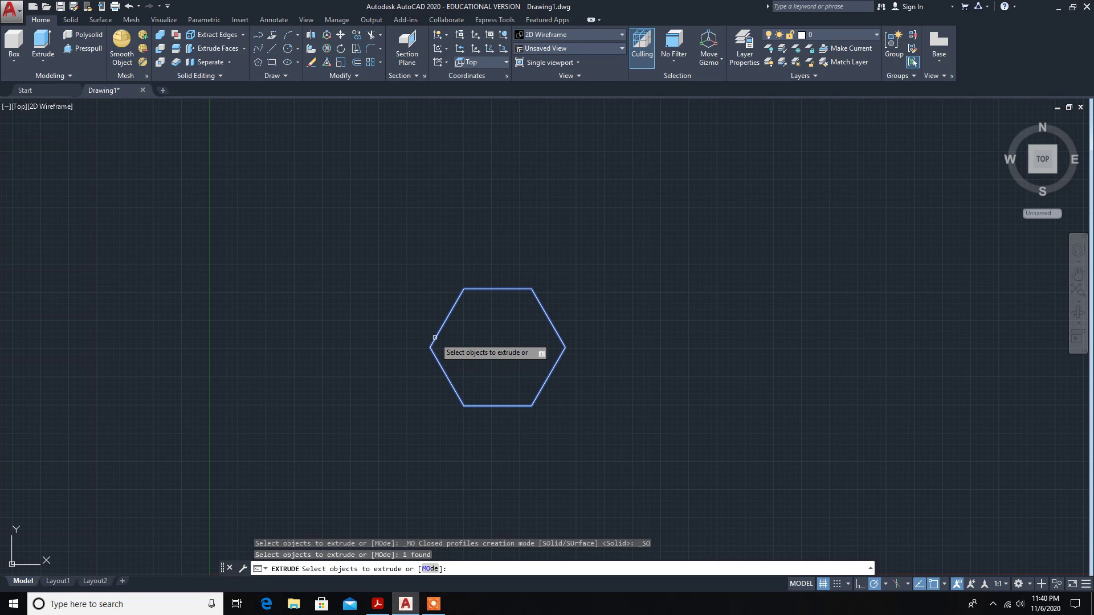
{"action": "key", "text": "Return"}
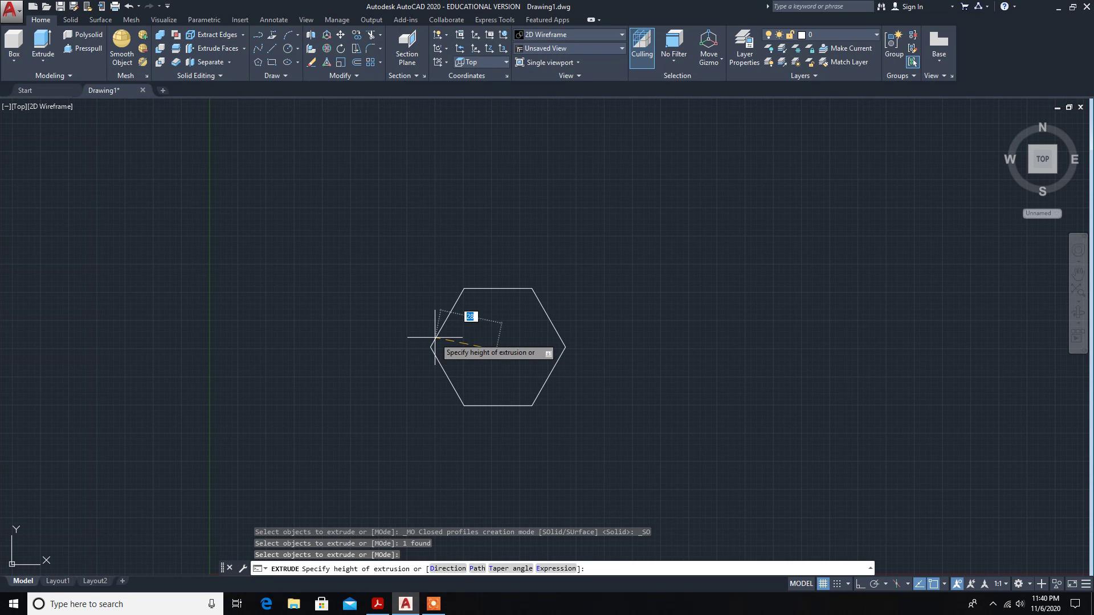
{"action": "type", "text": "60"}
{"action": "key", "text": "Return"}
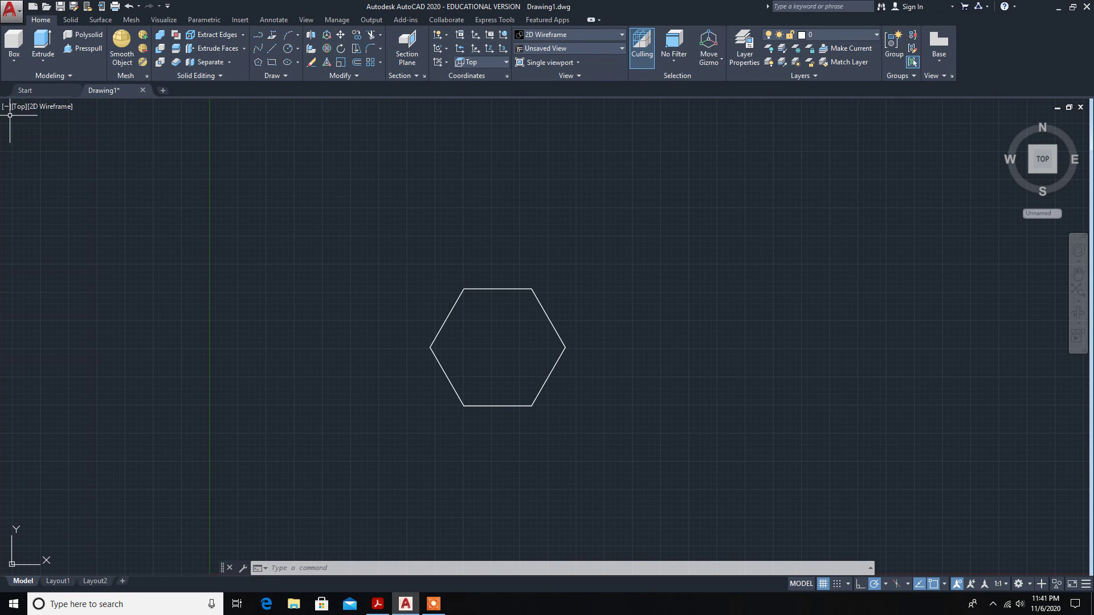
Display the prism in the Conceptual visual style from the SW Isometric view
{"action": "left_click", "coordinate": [53, 107]}
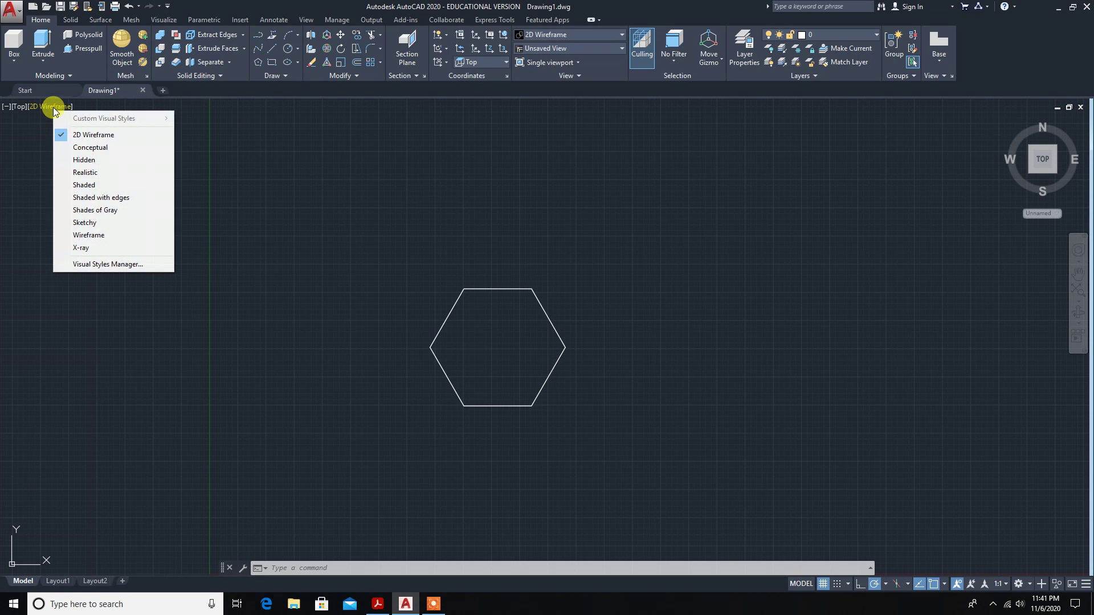
{"action": "left_click", "coordinate": [78, 149]}
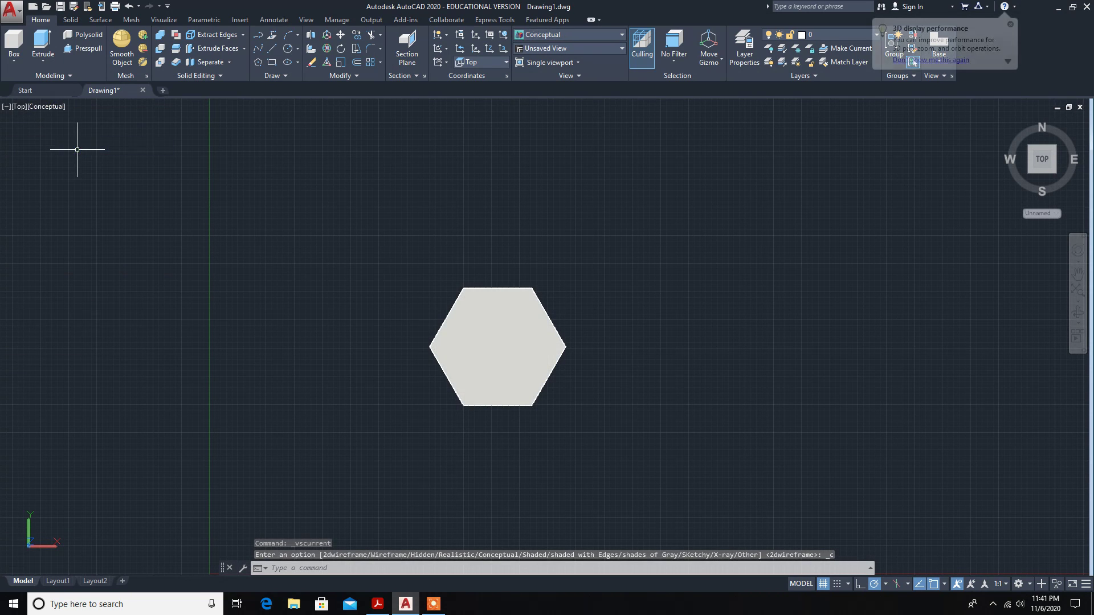
{"action": "left_click", "coordinate": [14, 107]}
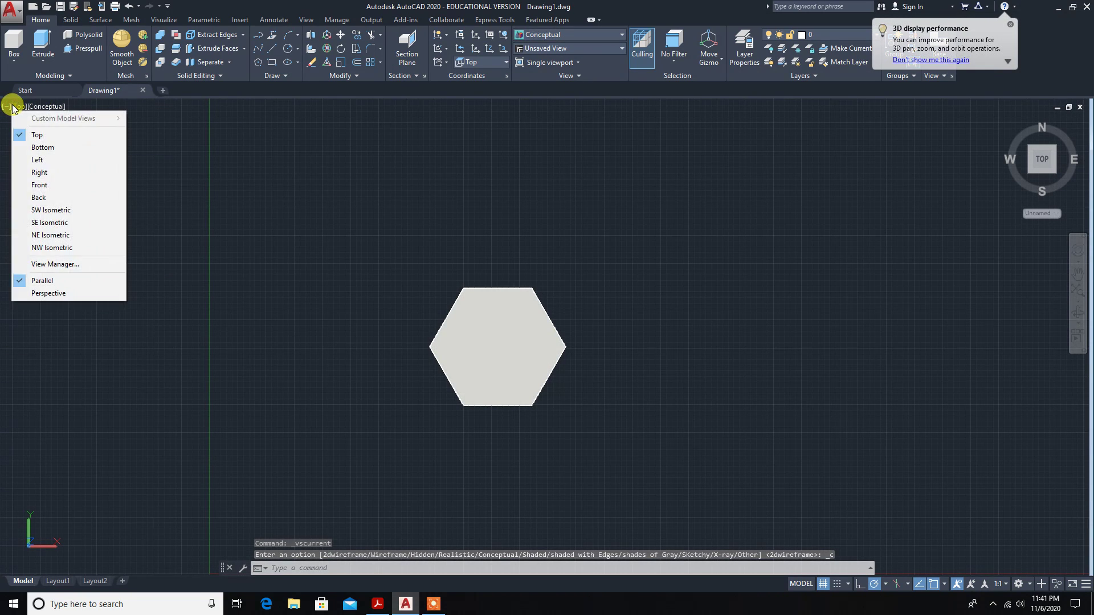
{"action": "left_click", "coordinate": [48, 215]}
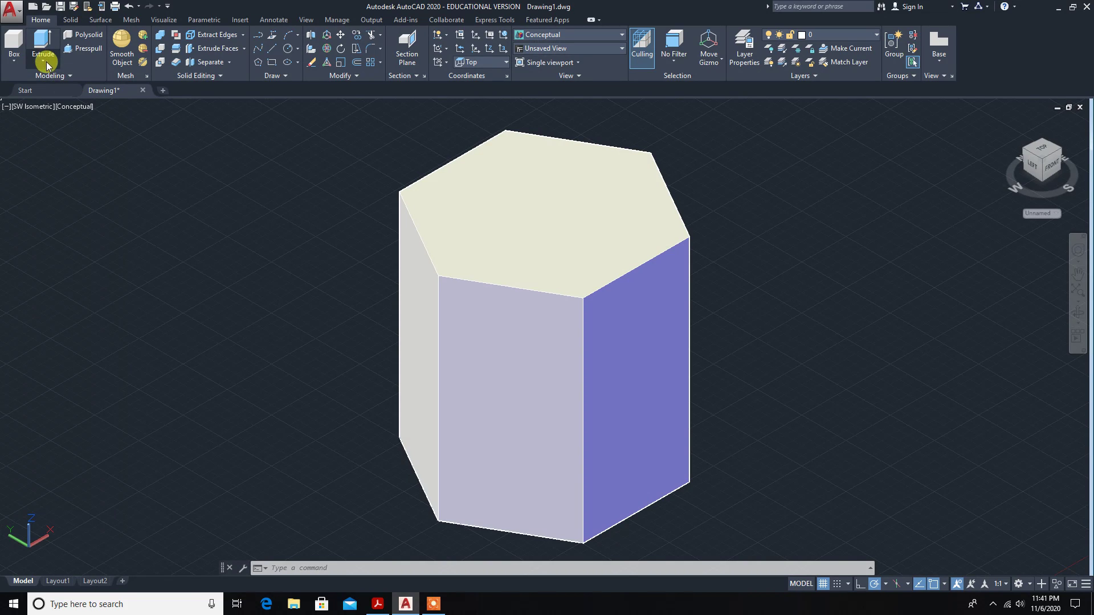
Display the prism from the Top view in the 2D Wireframe visual style
{"action": "left_click", "coordinate": [39, 109]}
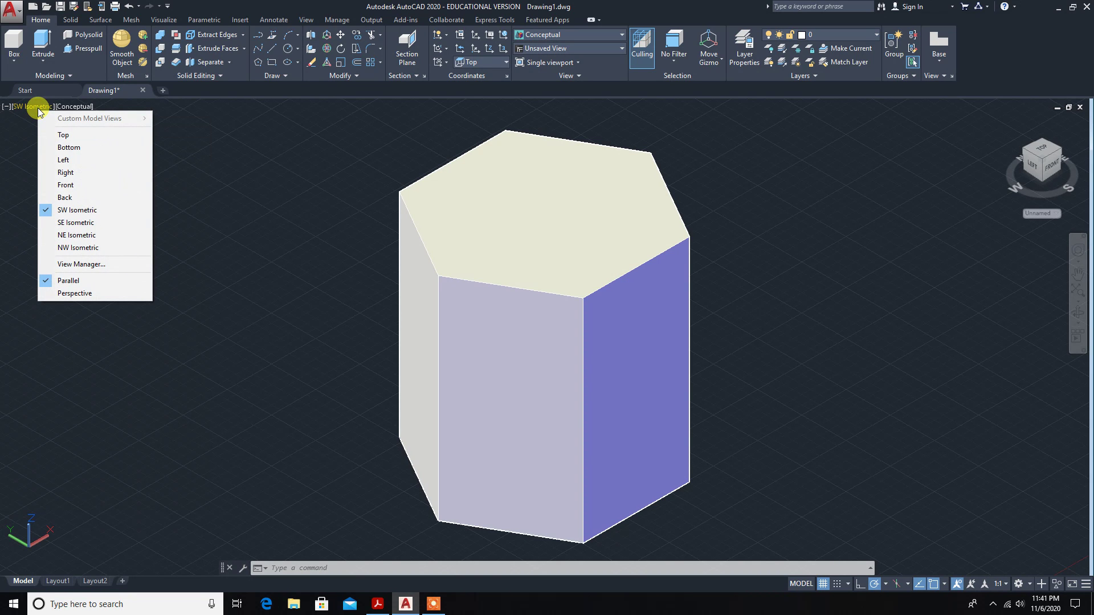
{"action": "left_click", "coordinate": [59, 136]}
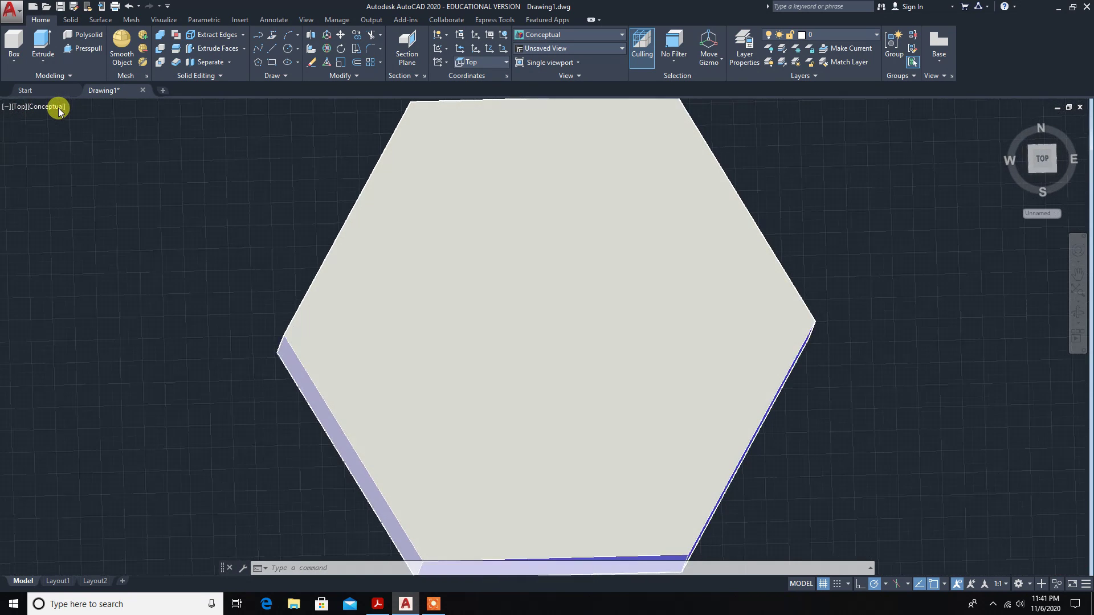
{"action": "left_click", "coordinate": [54, 108]}
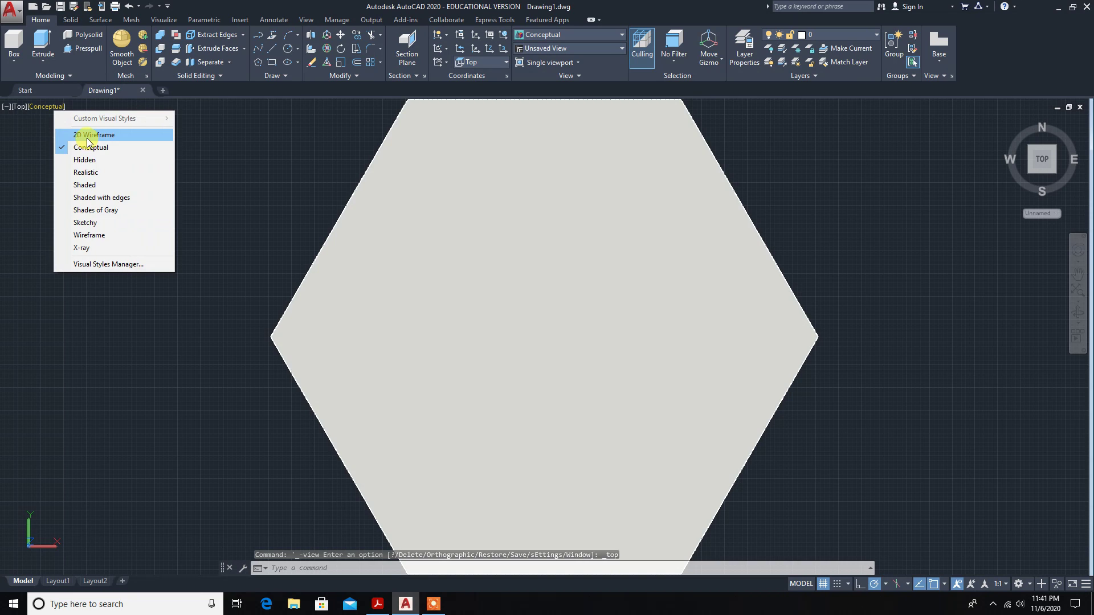
{"action": "left_click", "coordinate": [88, 136]}
{"action": "scroll", "coordinate": [158, 204], "scroll_direction": "down", "scroll_amount": 5}
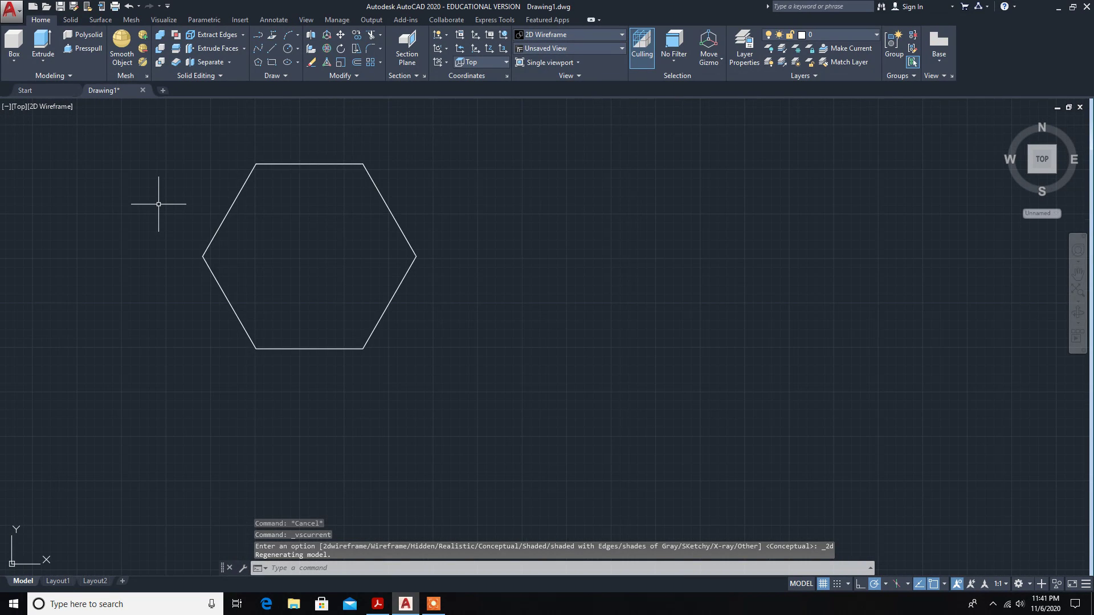
{"action": "scroll", "coordinate": [159, 204], "scroll_direction": "down", "scroll_amount": 2}
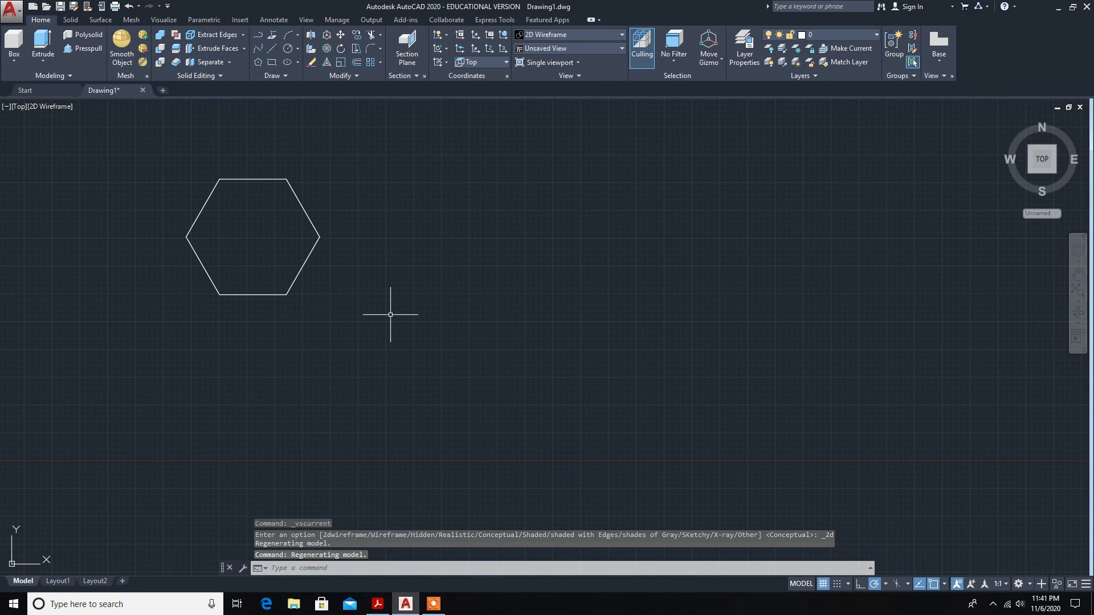
Check problem 3 in the exercise PDF in Acrobat Reader, and set AutoCAD's drafting standard for new drawing views to First angle projection
{"action": "left_click", "coordinate": [378, 604]}
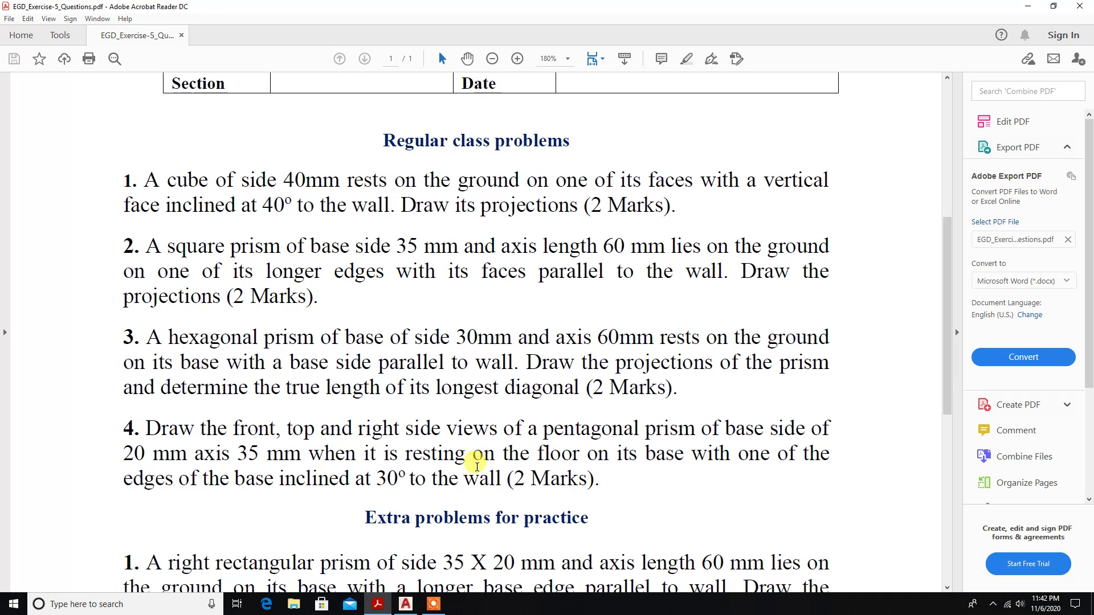
{"action": "left_click", "coordinate": [405, 602]}
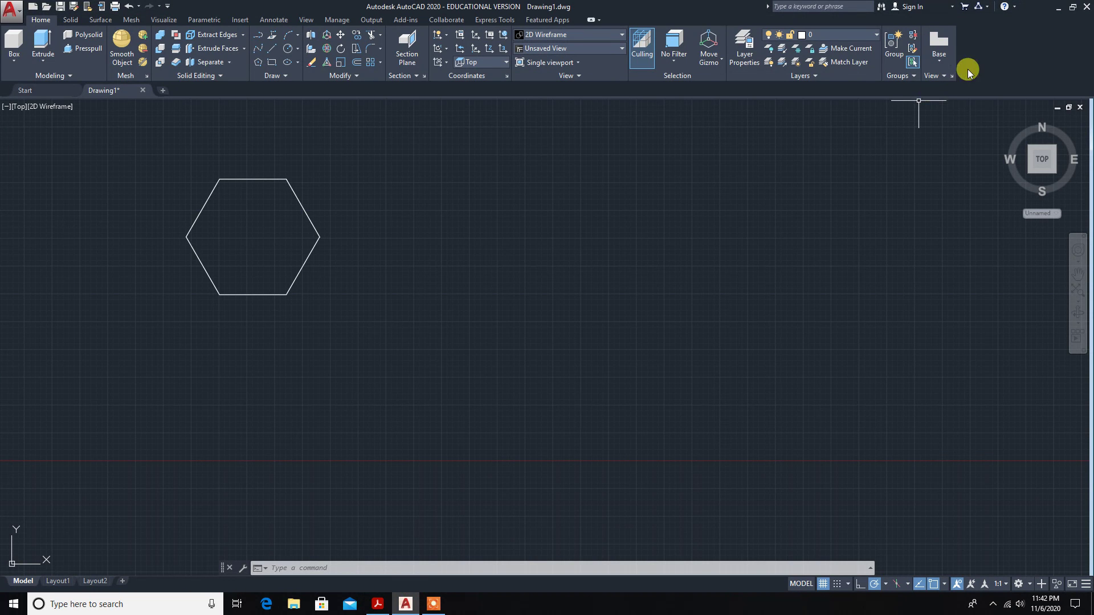
{"action": "left_click", "coordinate": [951, 77]}
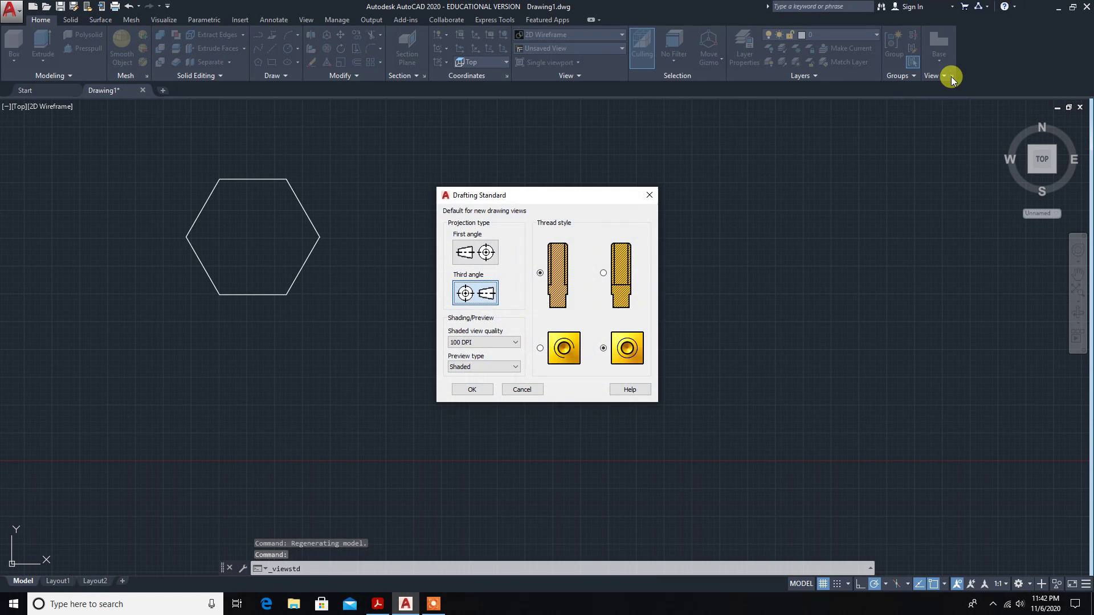
{"action": "left_click", "coordinate": [485, 253]}
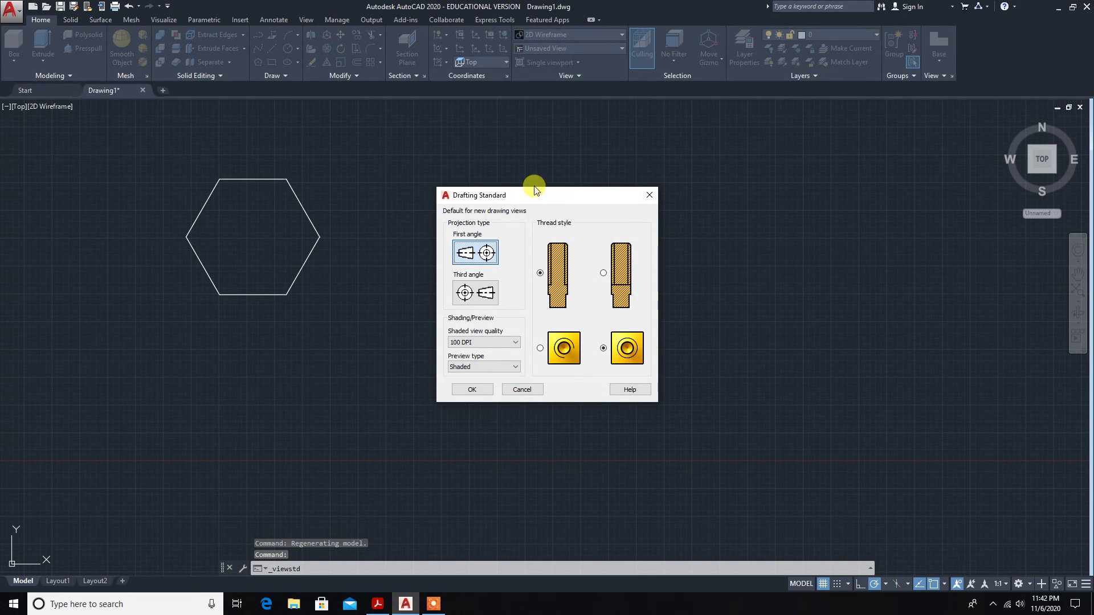
{"action": "left_click", "coordinate": [472, 391]}
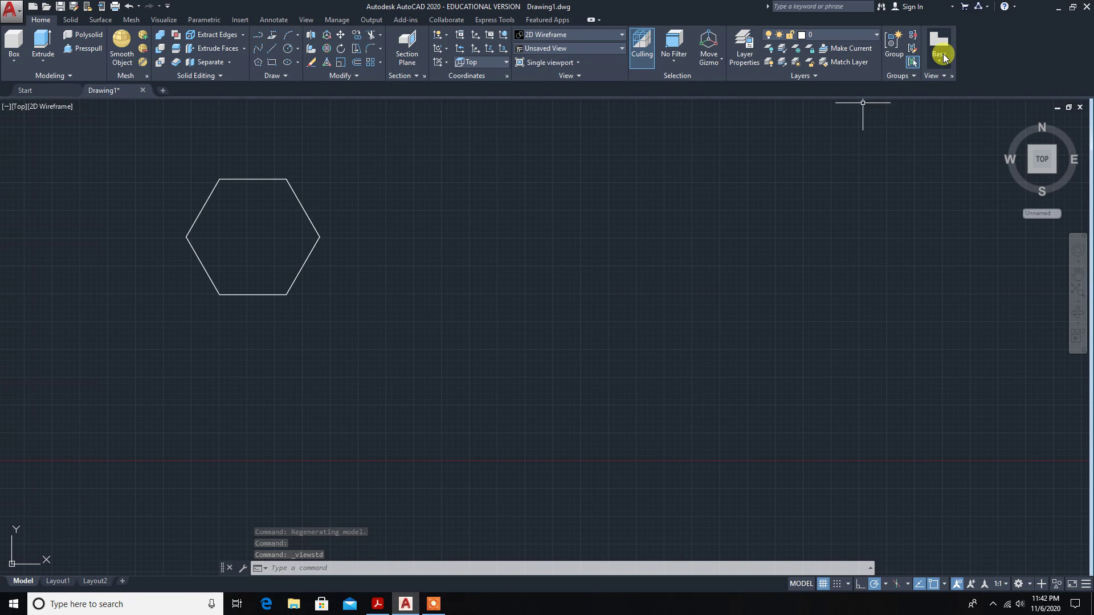
{"action": "left_click", "coordinate": [939, 57]}
{"action": "left_click", "coordinate": [958, 86]}
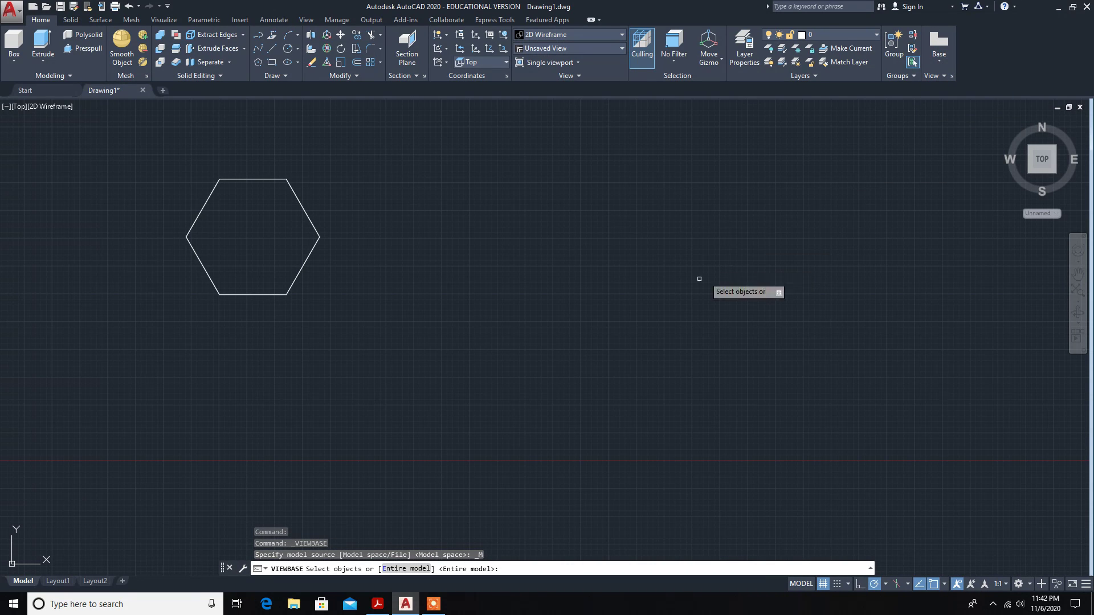
{"action": "left_click", "coordinate": [215, 285]}
{"action": "key", "text": "Return"}
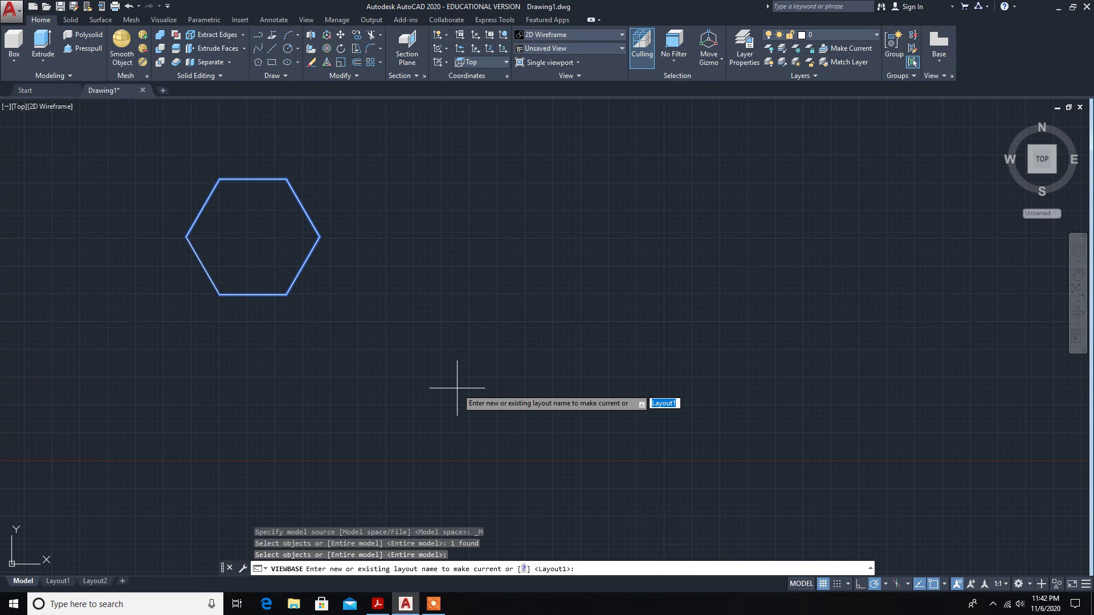
{"action": "key", "text": "Return"}
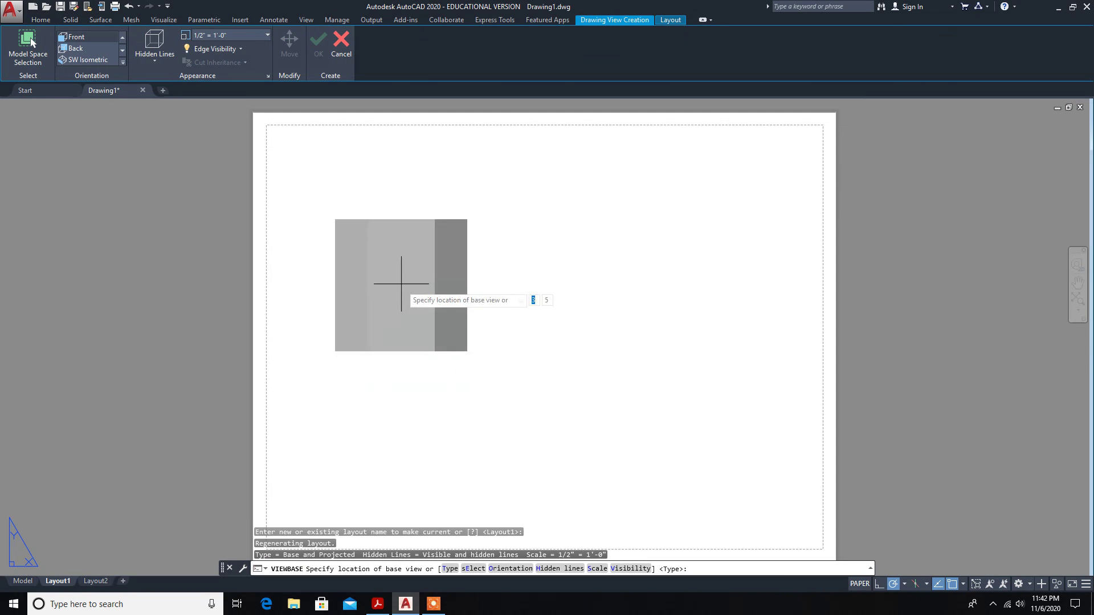
{"action": "left_click", "coordinate": [401, 236]}
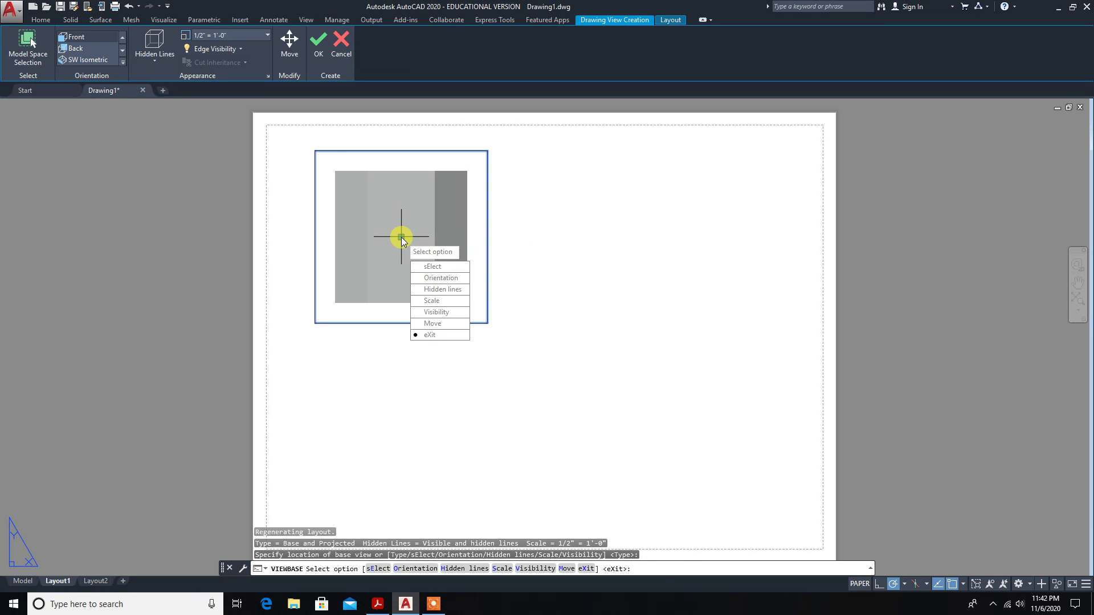
{"action": "key", "text": "Return"}
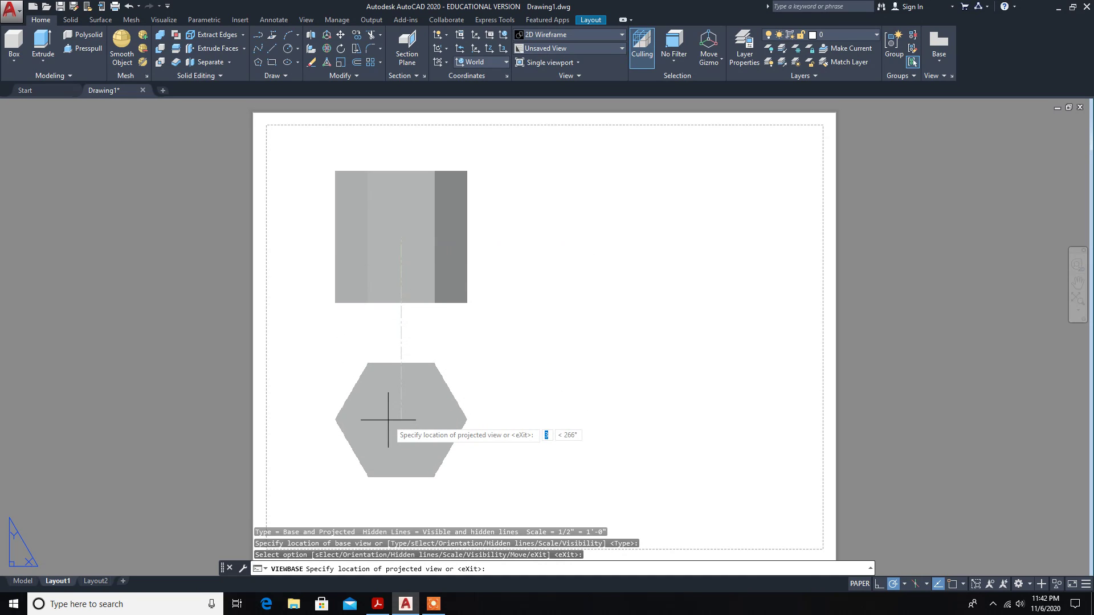
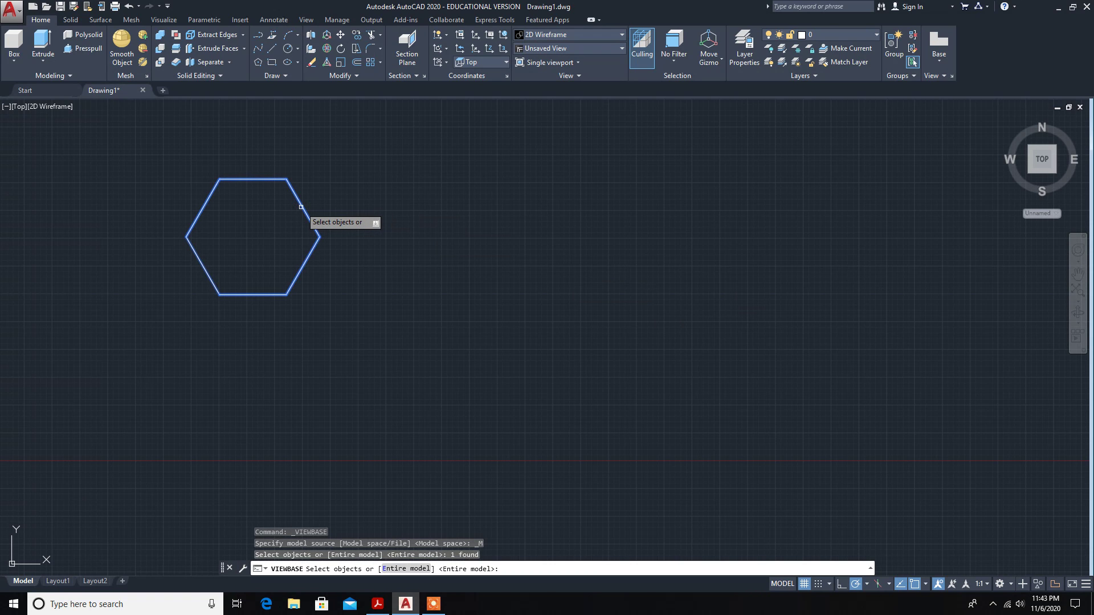
Create a base front view of the prism on a new layout named 5.3, placed in the sheet's upper-left area
{"action": "key", "text": "Return"}
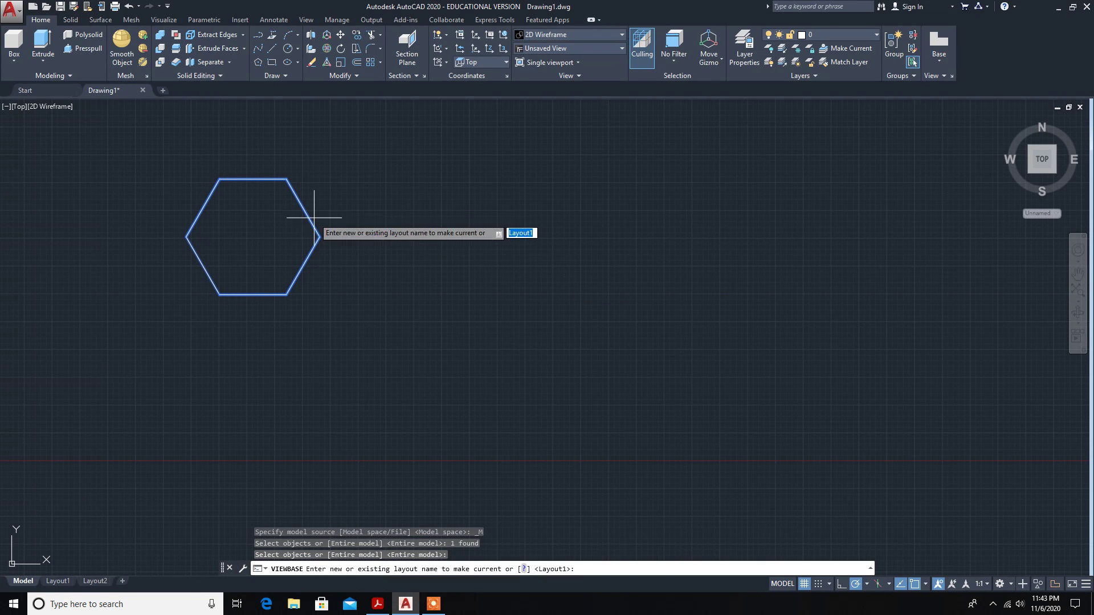
{"action": "left_click", "coordinate": [575, 569]}
{"action": "type", "text": "lay"}
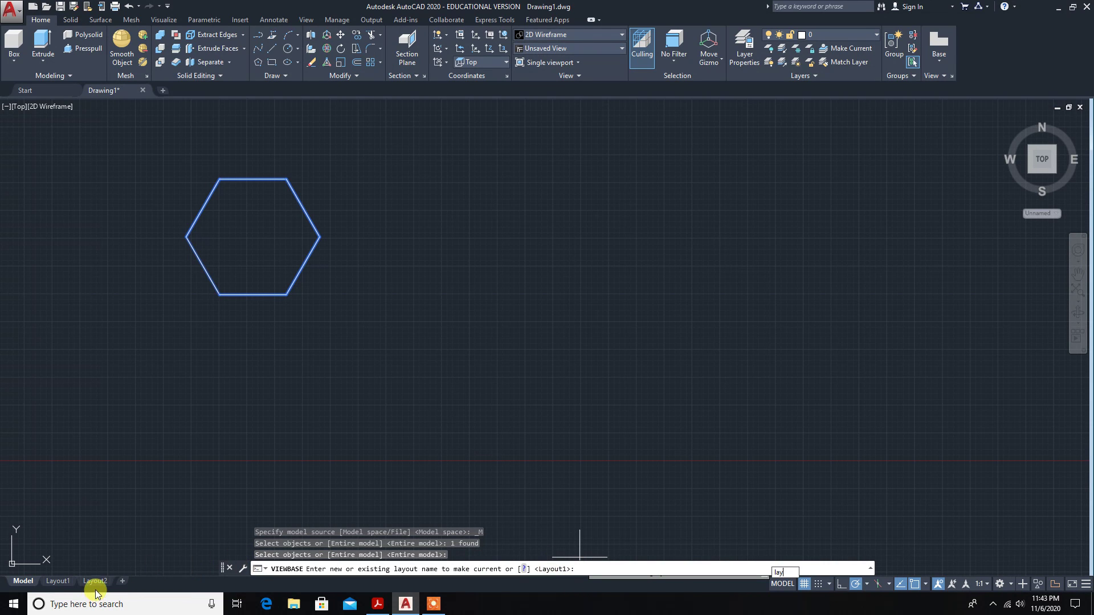
{"action": "left_click", "coordinate": [577, 564]}
{"action": "type", "text": "5.3"}
{"action": "key", "text": "Return"}
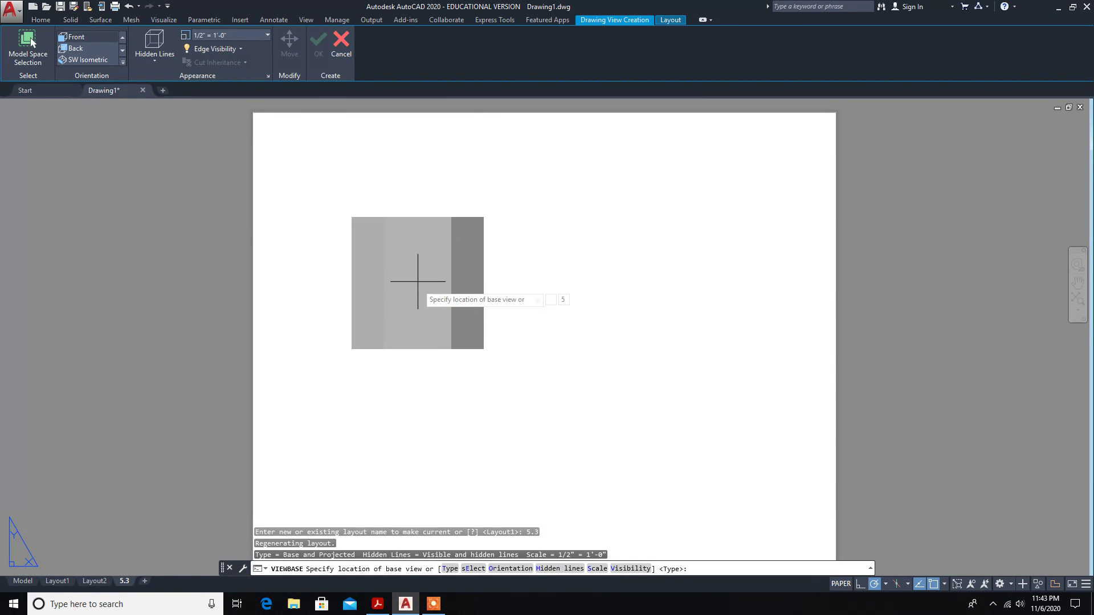
{"action": "left_click", "coordinate": [399, 233]}
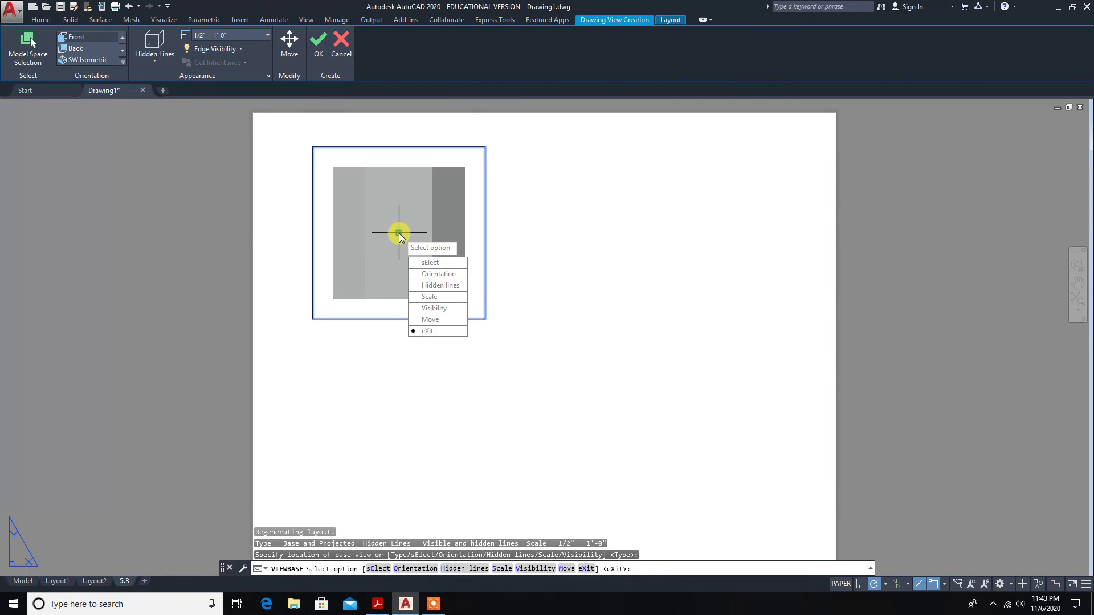
{"action": "key", "text": "Return"}
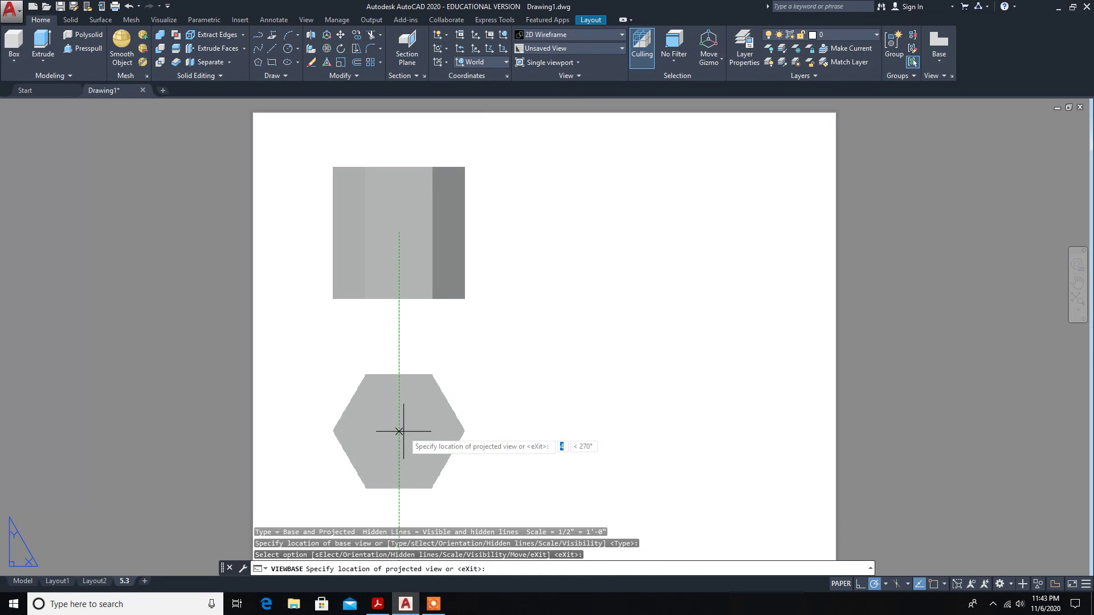
Project the top view below the front view, the side view to its right and an isometric view diagonally below right
{"action": "left_click", "coordinate": [399, 423]}
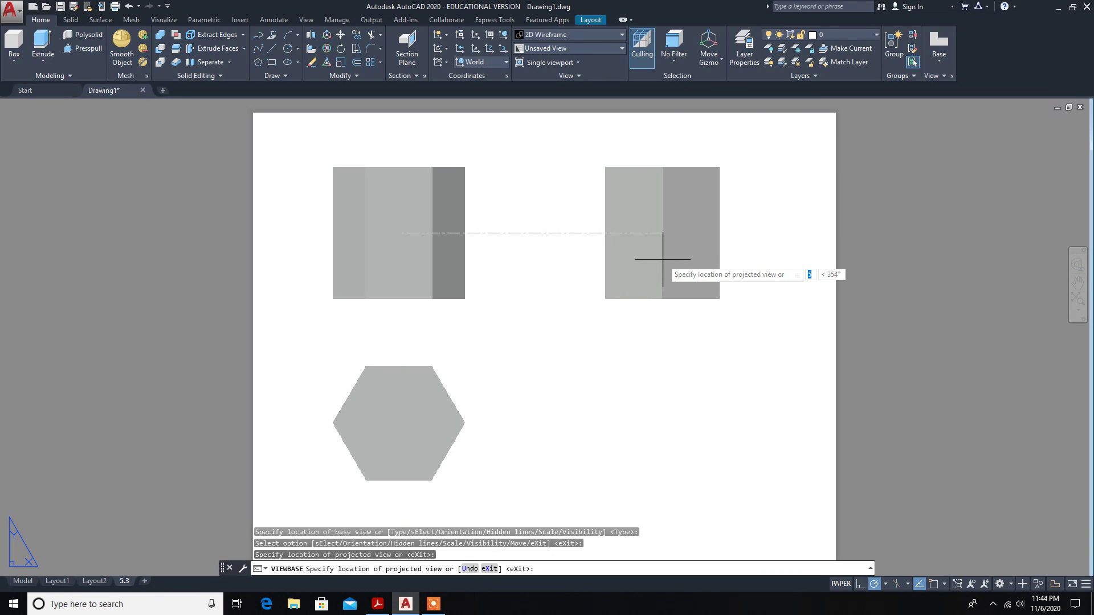
{"action": "left_click", "coordinate": [662, 259]}
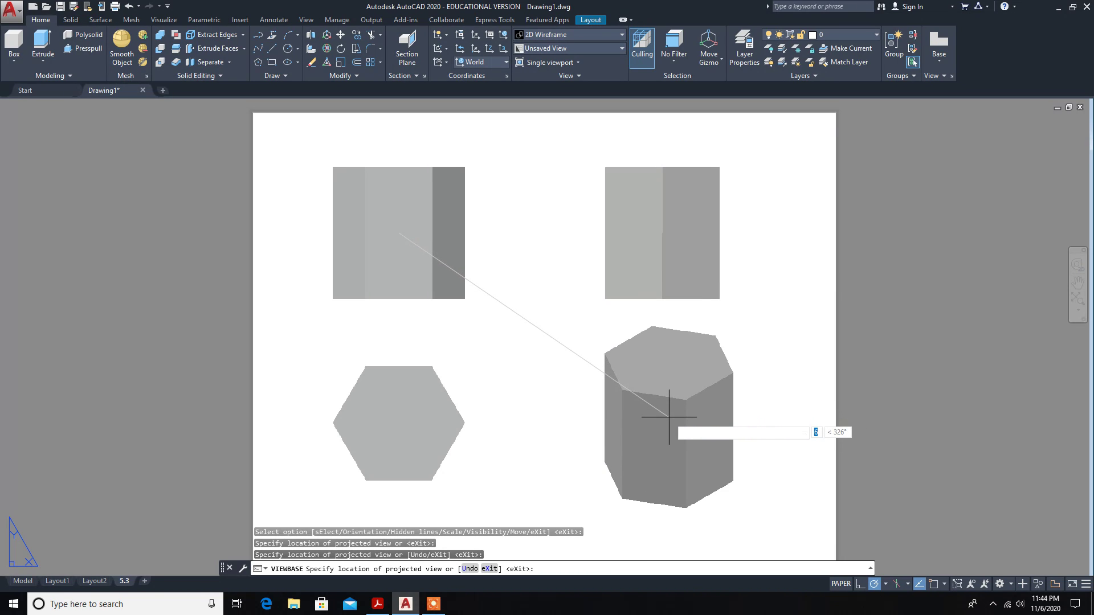
{"action": "left_click", "coordinate": [669, 417]}
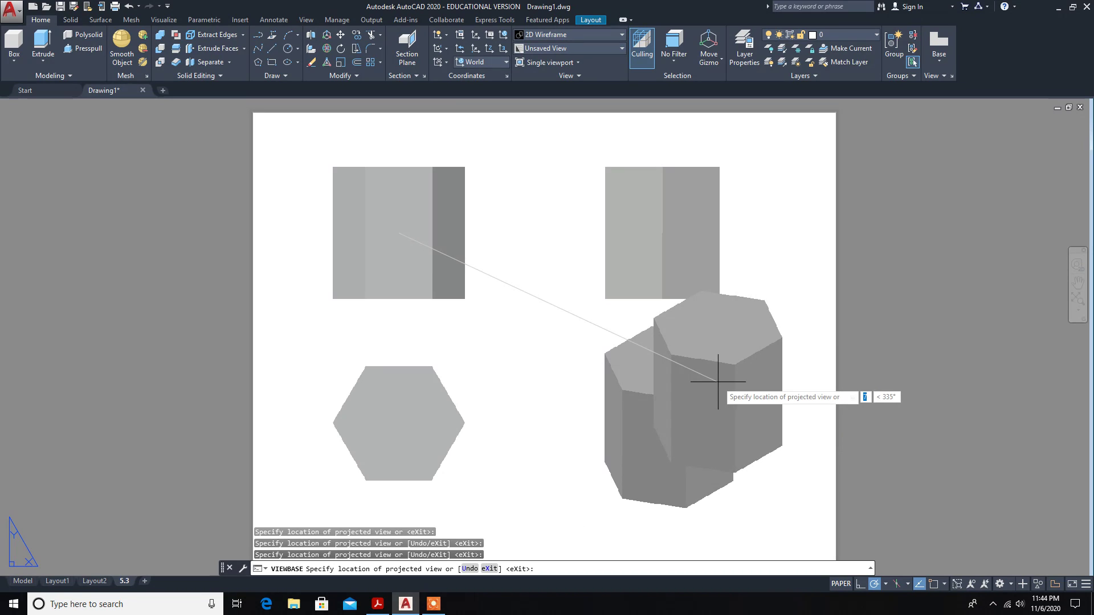
{"action": "key", "text": "Return"}
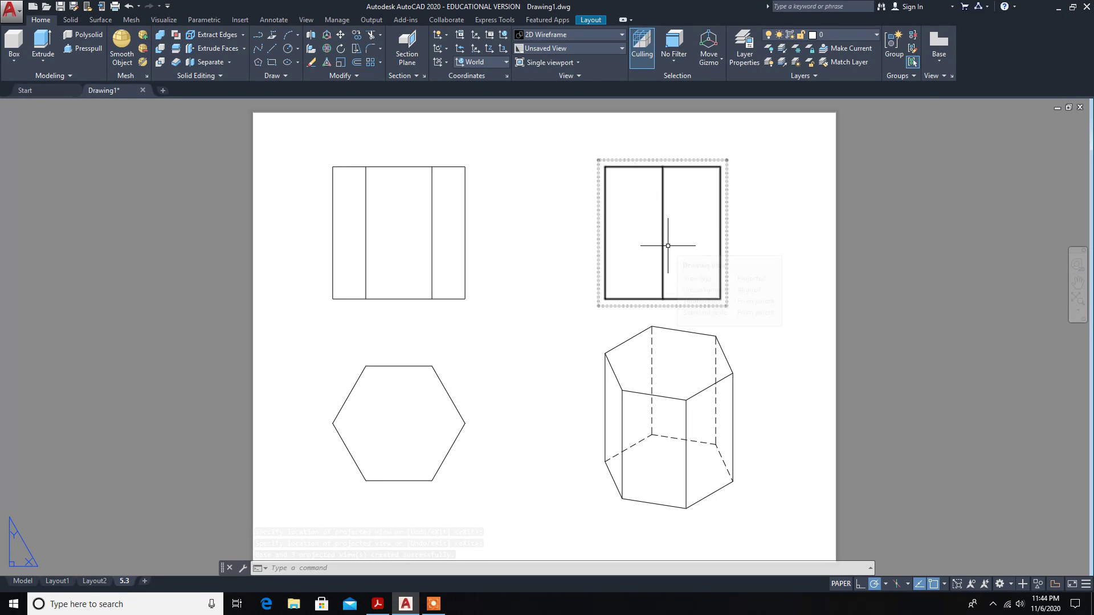
Draw a horizontal reference line along the front view's base, extending past both of its sides
{"action": "mouse_move", "coordinate": [708, 204]}
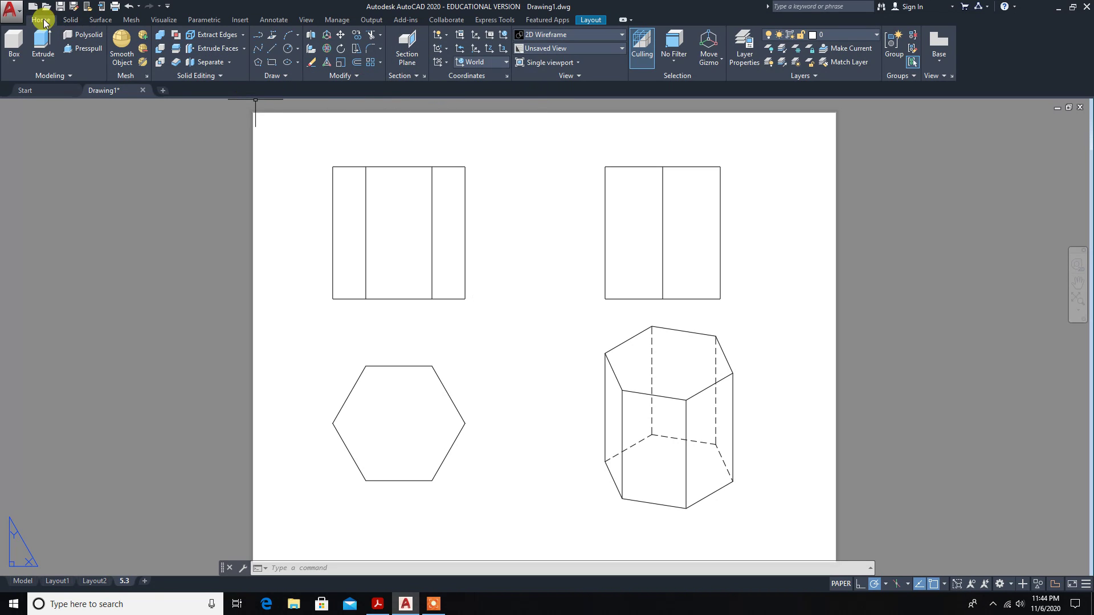
{"action": "left_click", "coordinate": [272, 48]}
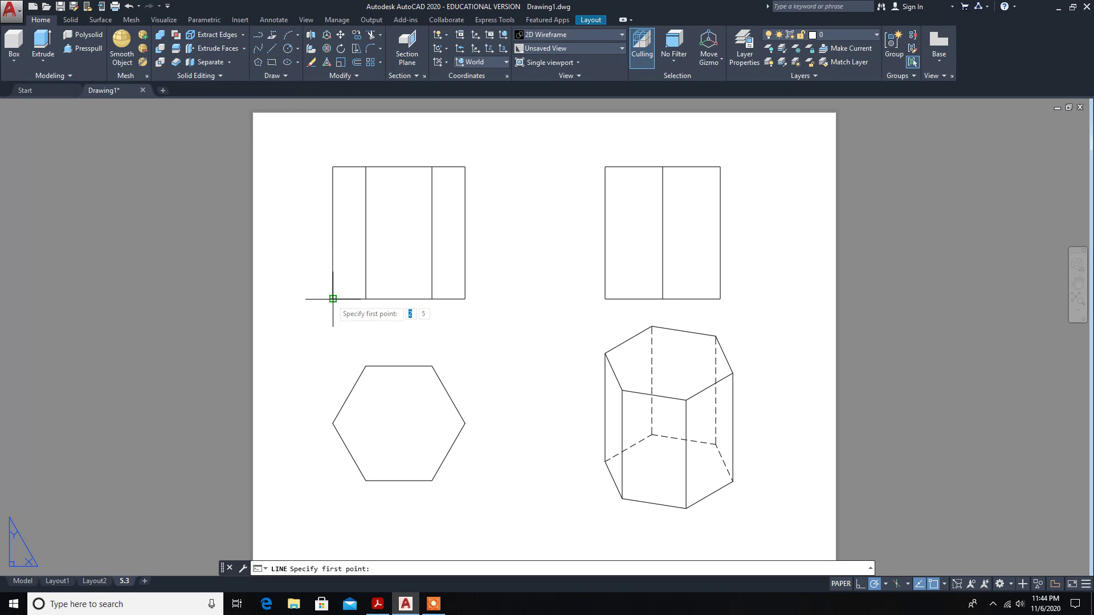
{"action": "left_click", "coordinate": [298, 298]}
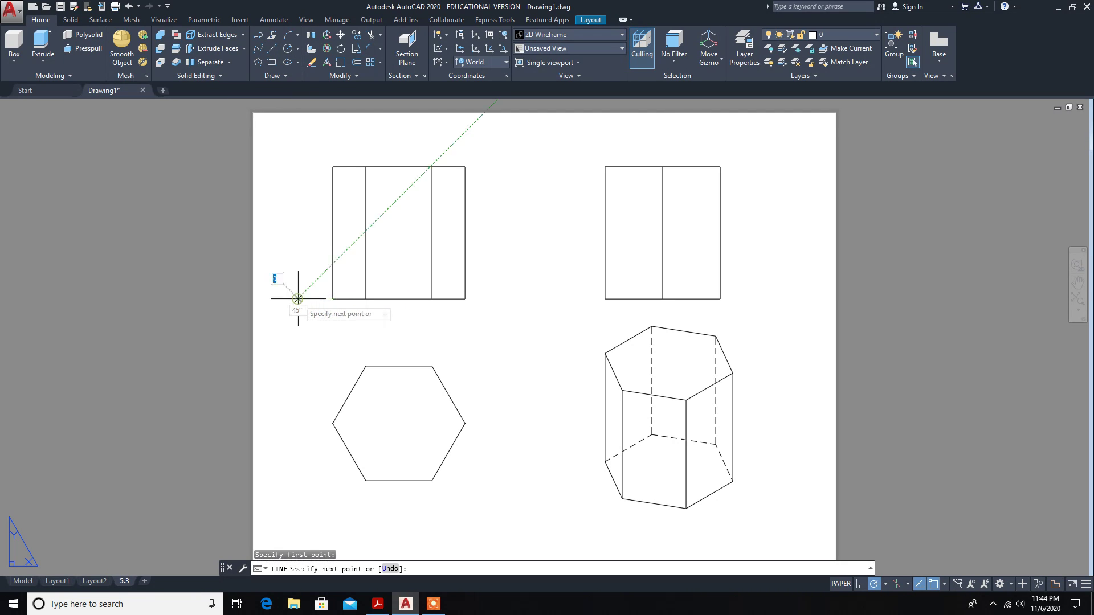
{"action": "left_click", "coordinate": [499, 298]}
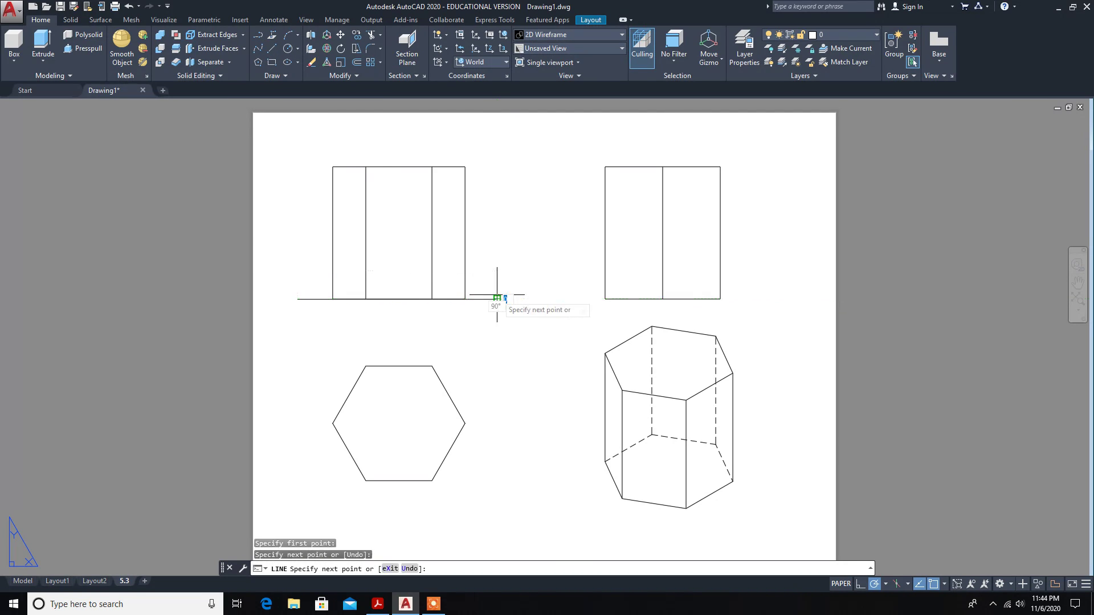
{"action": "key", "text": "Escape"}
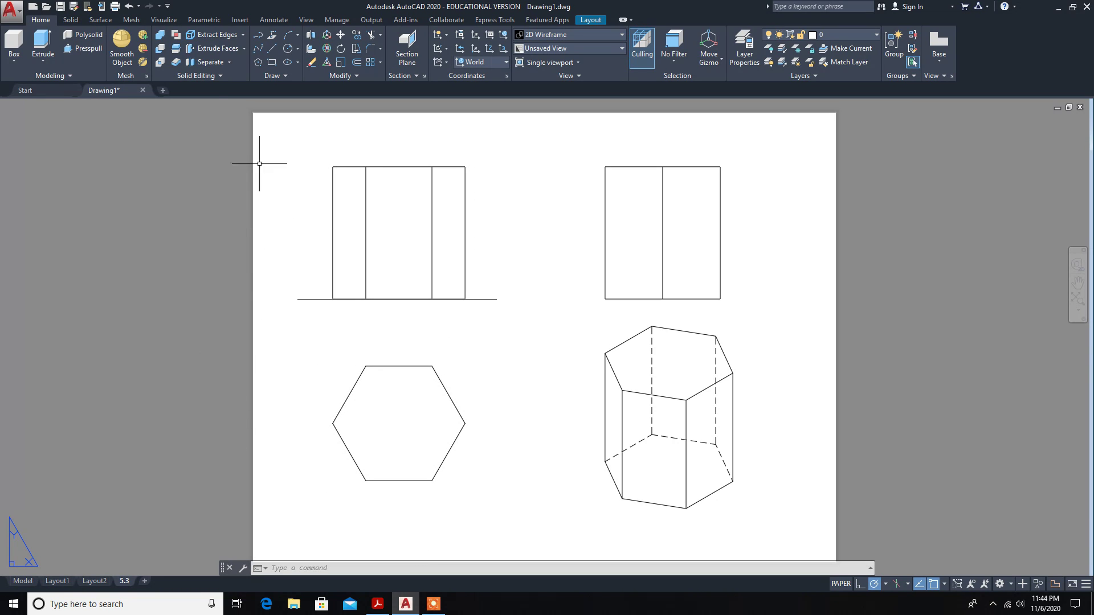
Label the two ends of the front view's reference line x and y with single-line text, x at the left end
{"action": "left_click", "coordinate": [264, 23]}
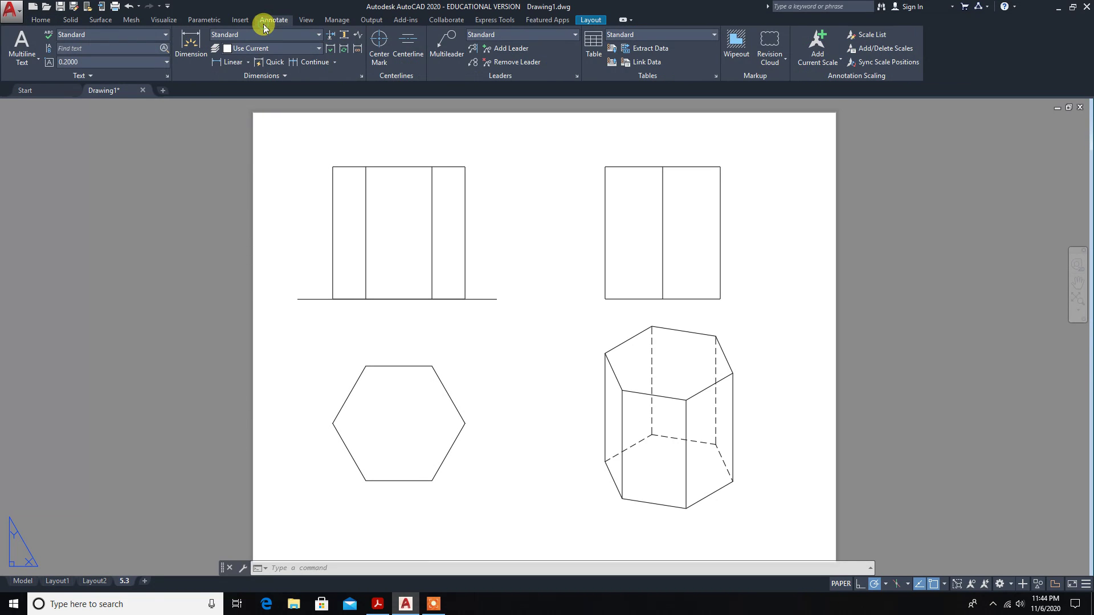
{"action": "left_click", "coordinate": [35, 63]}
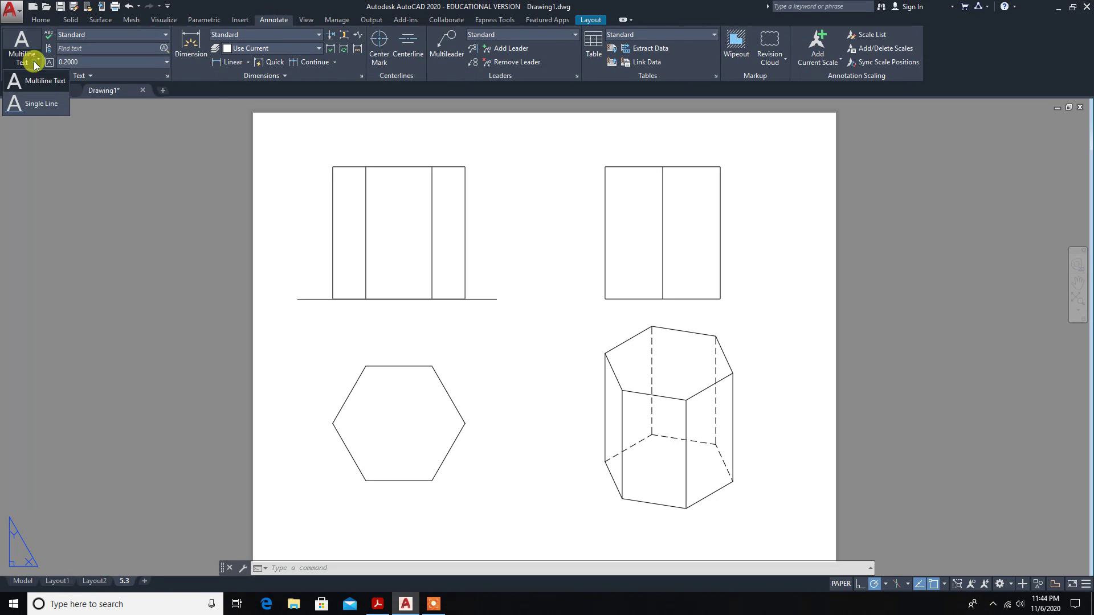
{"action": "left_click", "coordinate": [34, 104]}
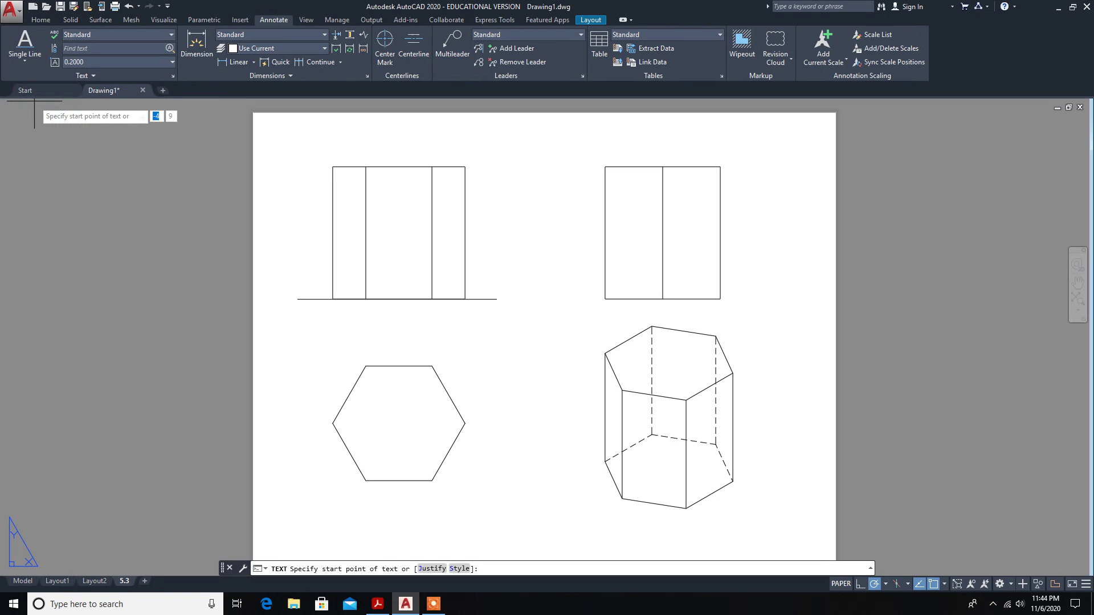
{"action": "left_click", "coordinate": [290, 300]}
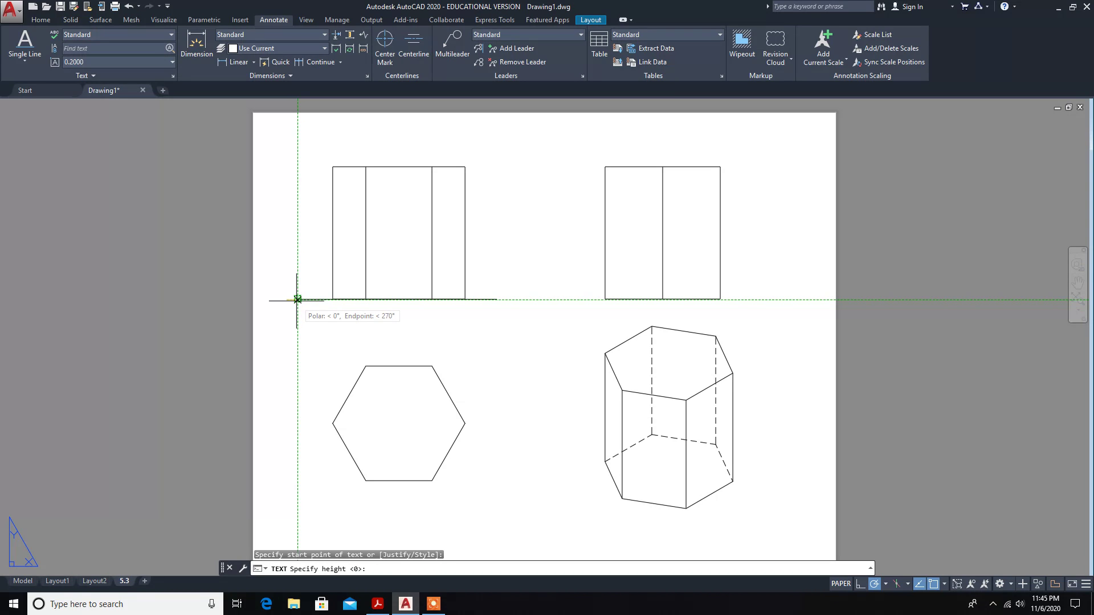
{"action": "left_click", "coordinate": [298, 299]}
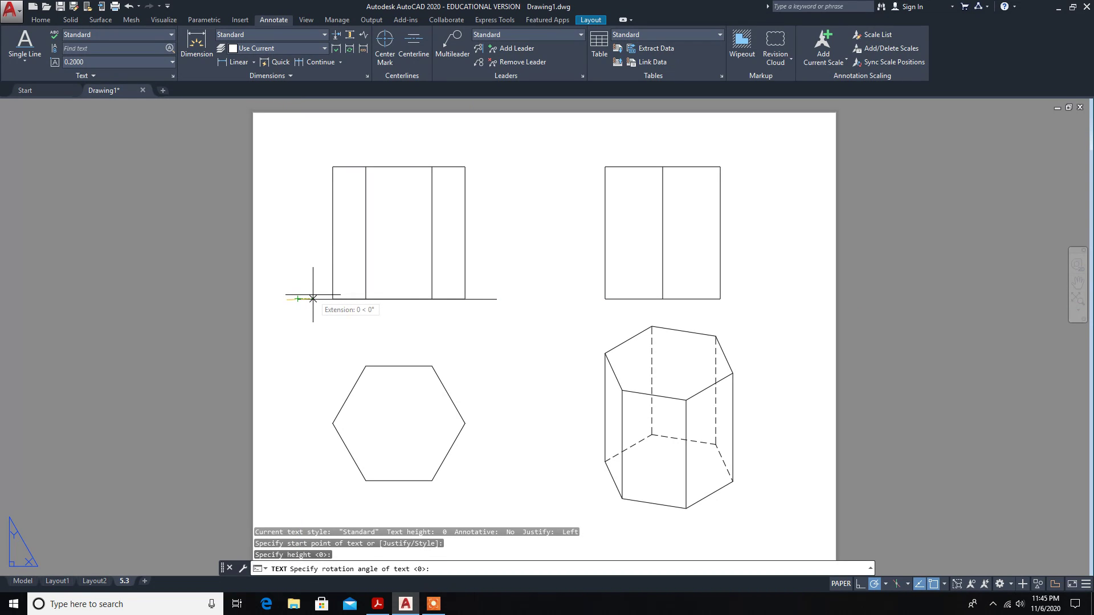
{"action": "left_click", "coordinate": [313, 298]}
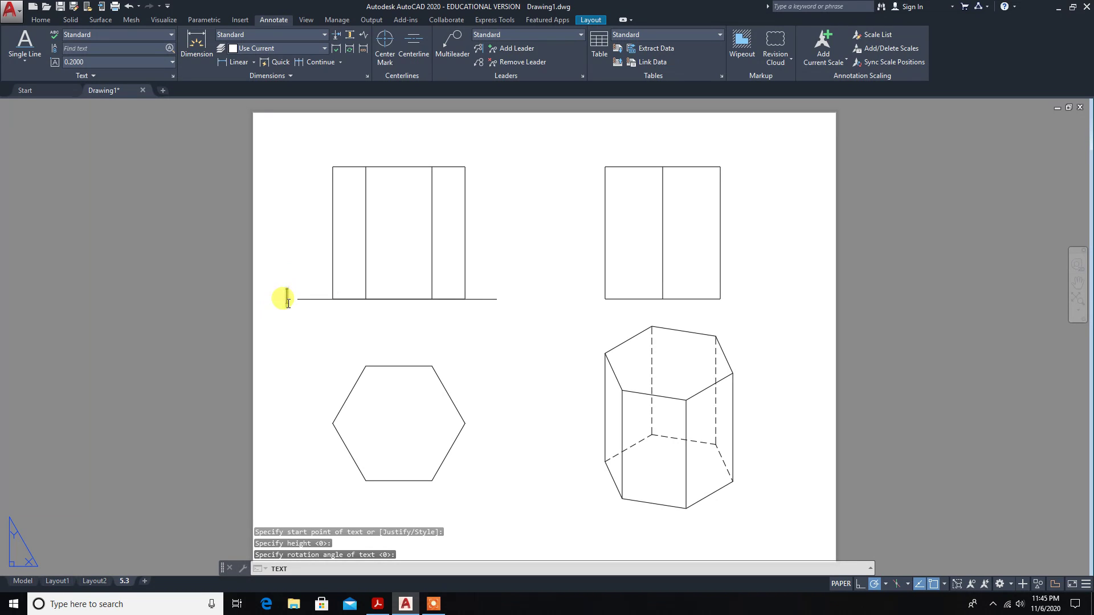
{"action": "type", "text": "X"}
{"action": "left_click", "coordinate": [505, 296]}
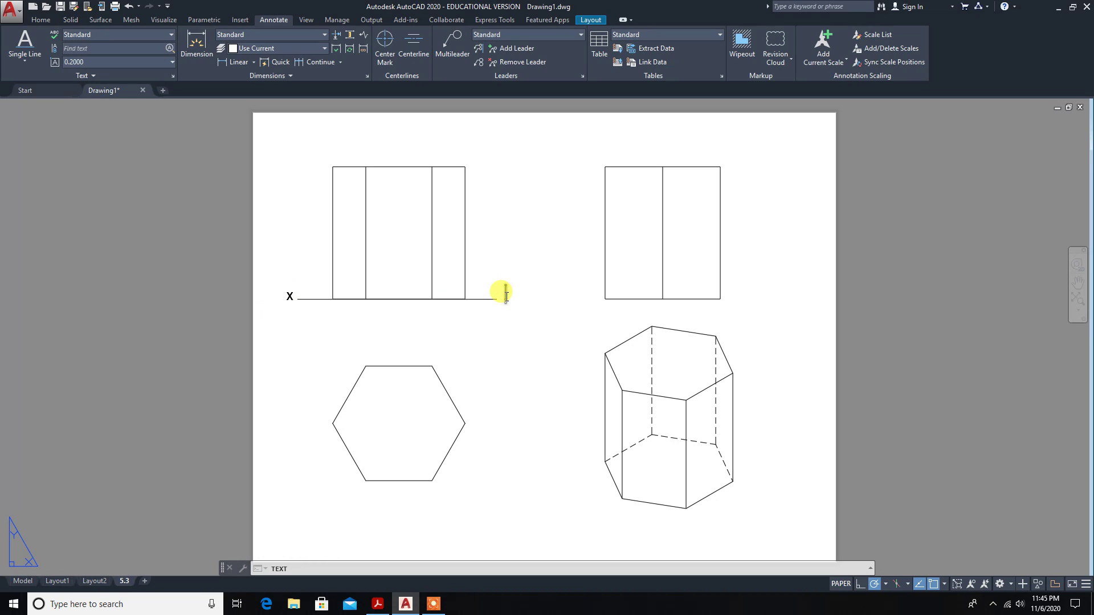
{"action": "type", "text": "y"}
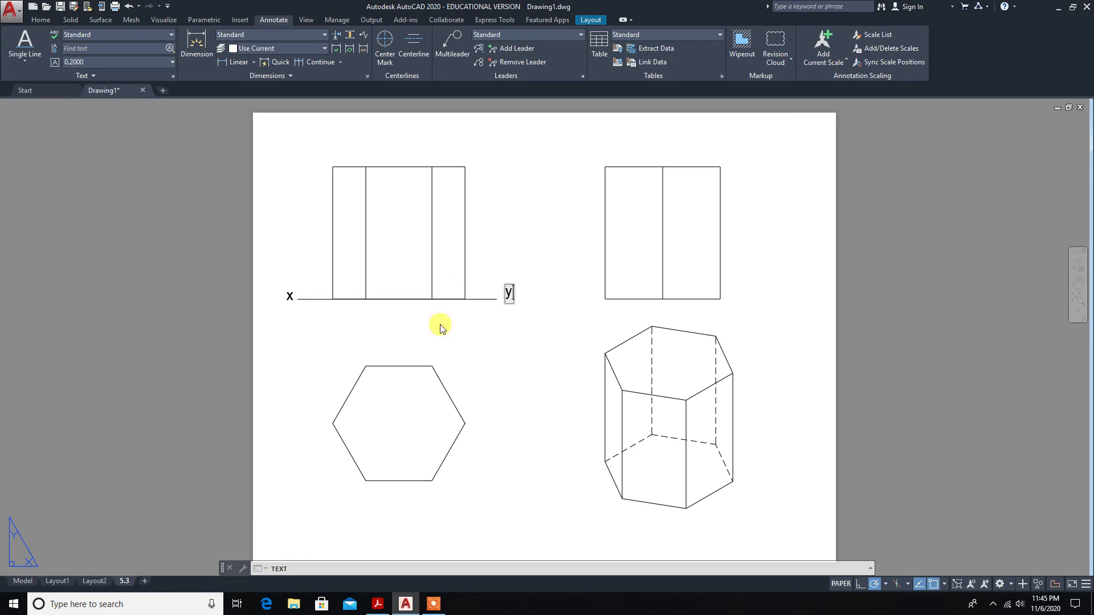
Label the top view's hexagon corners a to f counter-clockwise, starting with a at the lower-left corner
{"action": "left_click", "coordinate": [358, 493]}
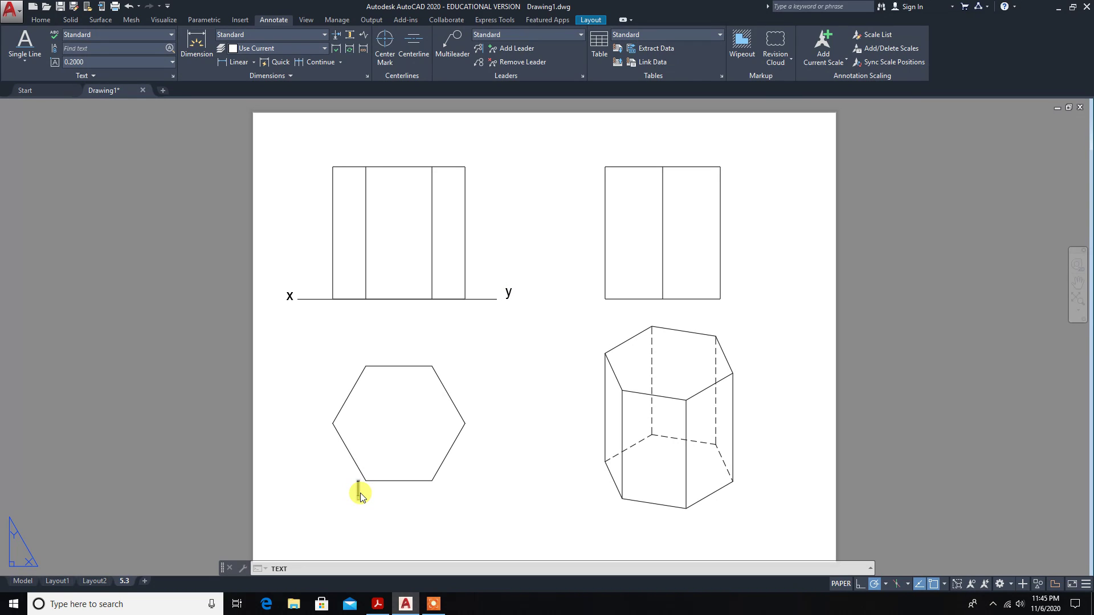
{"action": "type", "text": "a"}
{"action": "left_click", "coordinate": [432, 491]}
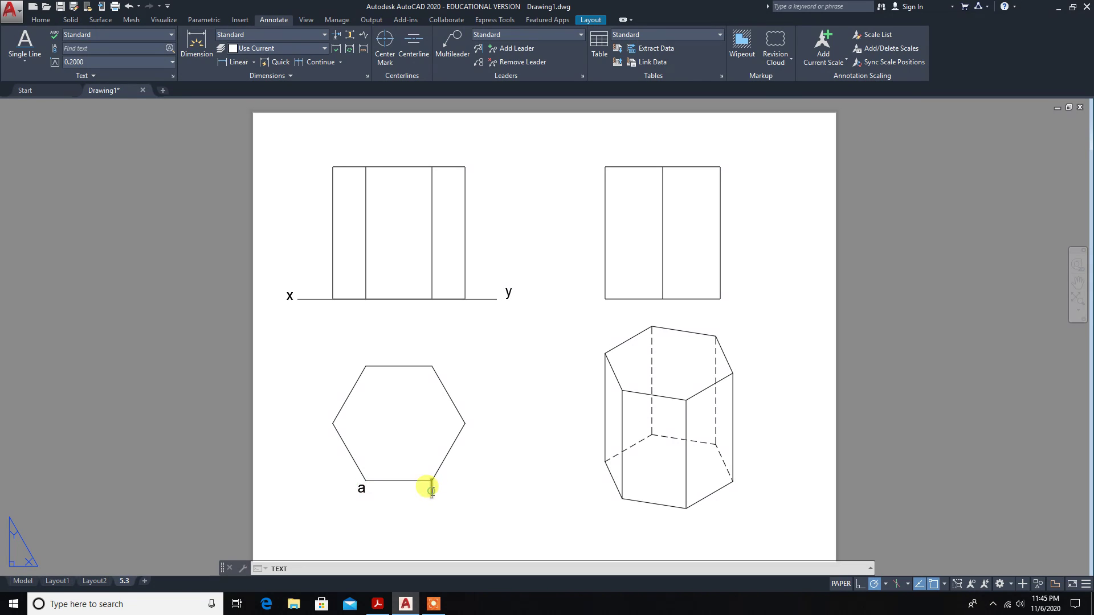
{"action": "type", "text": "b"}
{"action": "left_click", "coordinate": [470, 421]}
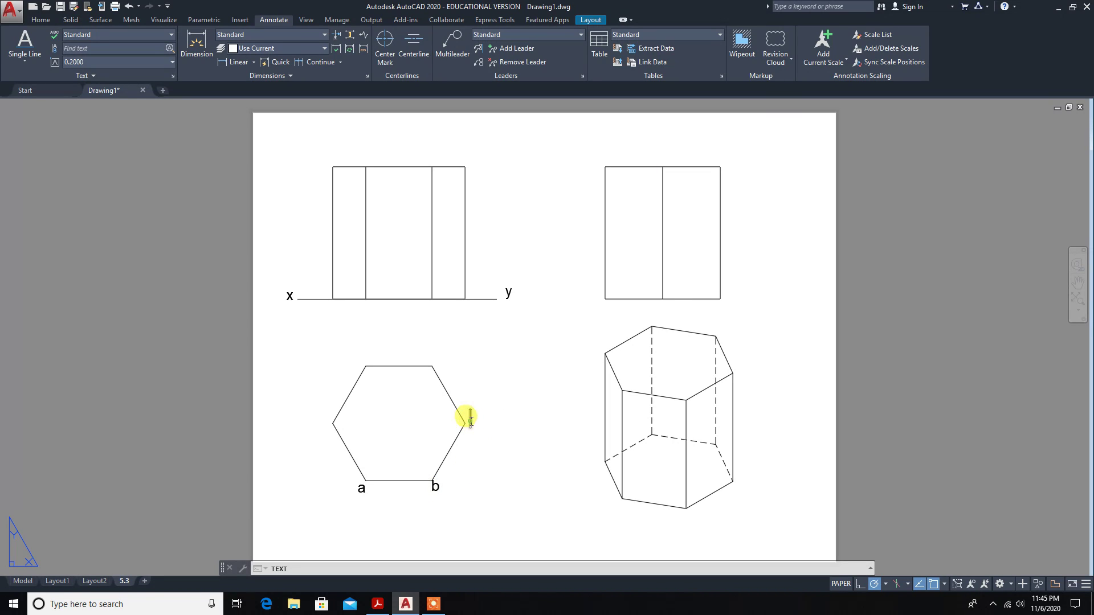
{"action": "type", "text": "c"}
{"action": "left_click", "coordinate": [447, 362]}
{"action": "type", "text": "d"}
{"action": "left_click", "coordinate": [361, 360]}
{"action": "type", "text": "e"}
{"action": "left_click", "coordinate": [326, 423]}
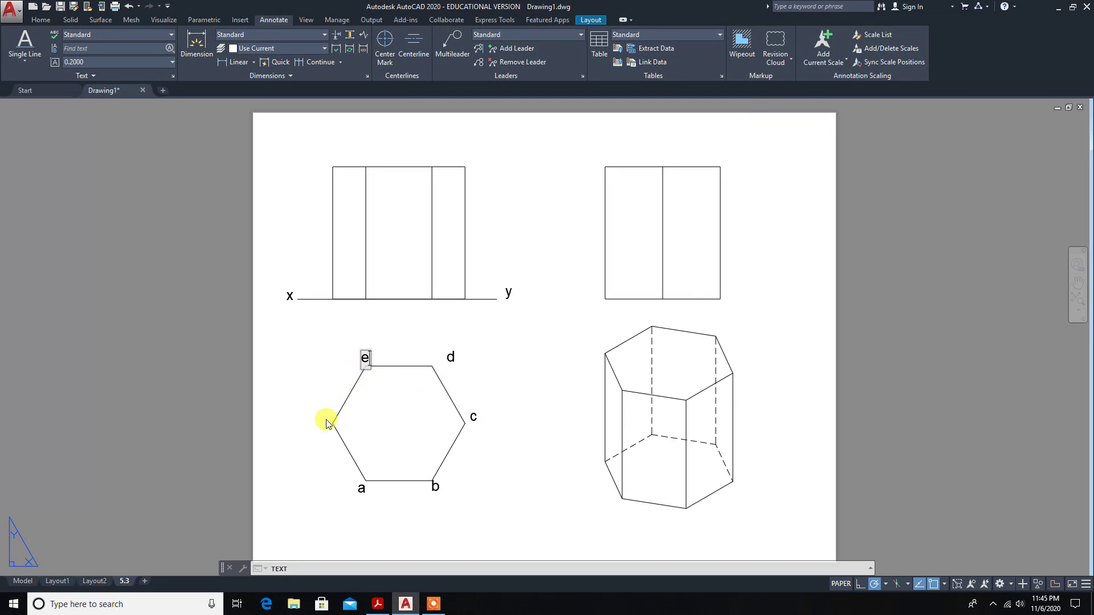
{"action": "type", "text": "f"}
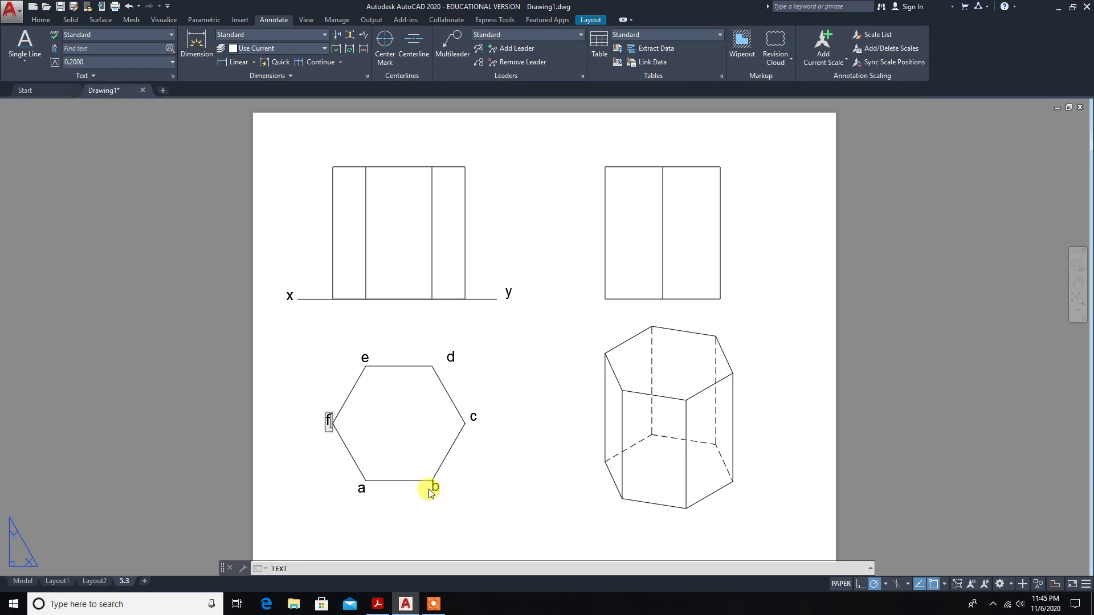
Add the base-corner labels (1), (2) and (3) beside a, b and c in the top view
{"action": "left_click", "coordinate": [370, 498]}
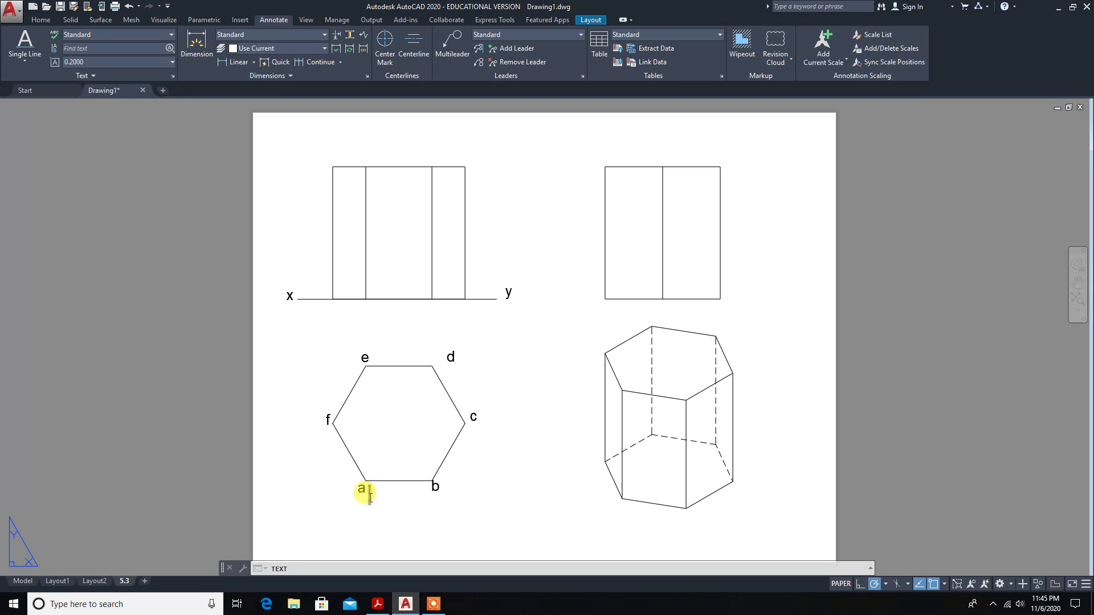
{"action": "type", "text": "10"}
{"action": "key", "text": "BackSpace"}
{"action": "type", "text": "(1)"}
{"action": "left_click", "coordinate": [442, 486]}
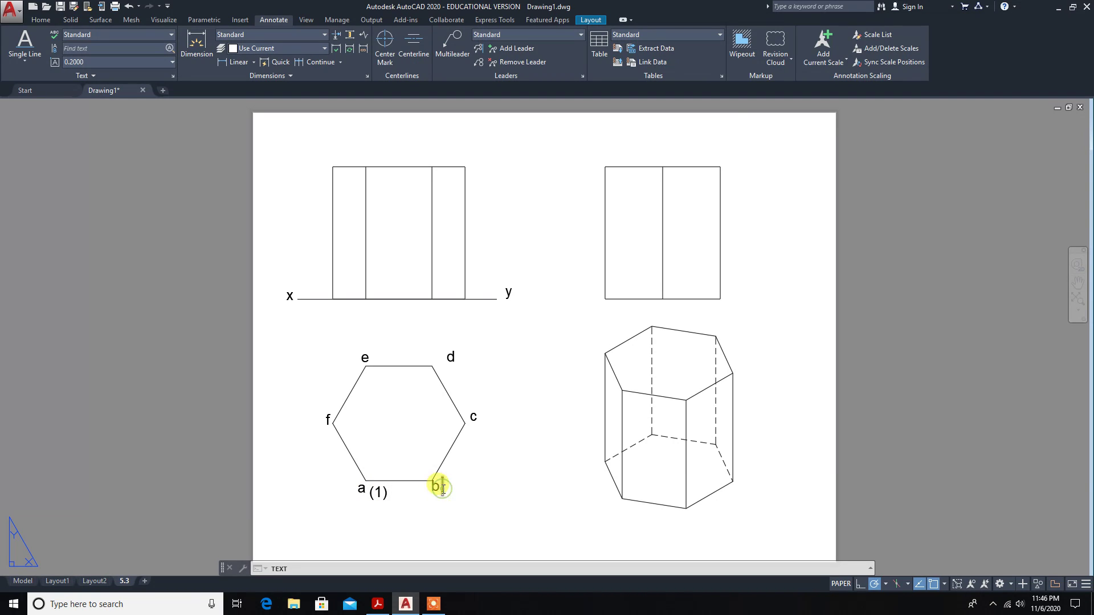
{"action": "type", "text": "(2)"}
{"action": "left_click", "coordinate": [480, 419]}
{"action": "type", "text": "9"}
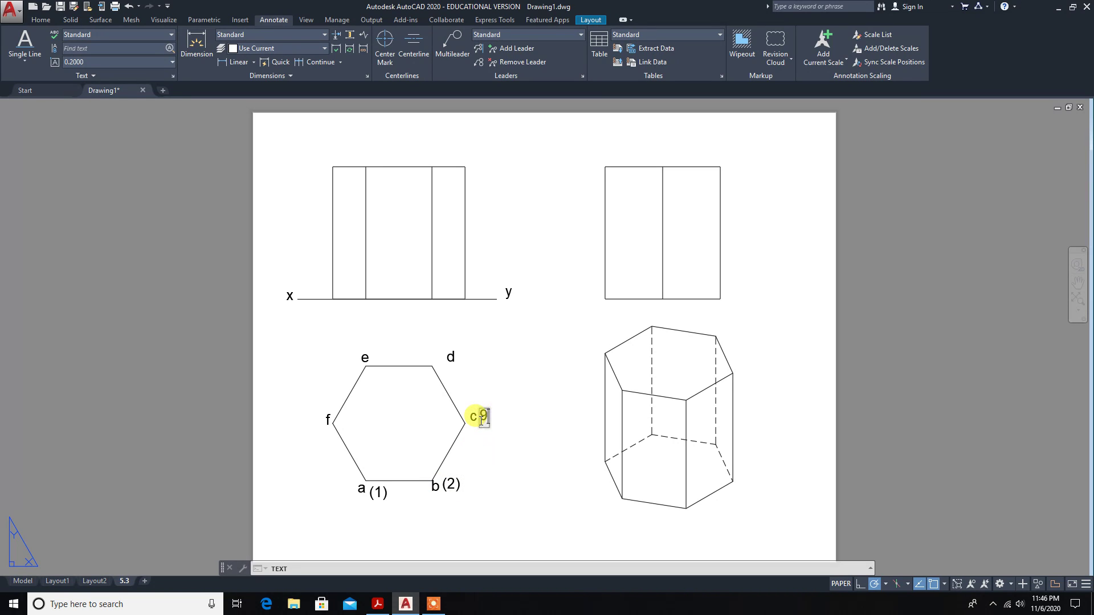
{"action": "key", "text": "BackSpace"}
{"action": "type", "text": "(3)"}
Add the base-corner labels (4), (5) and (6) beside d, e and f in the top view and end the text command
{"action": "left_click", "coordinate": [442, 359]}
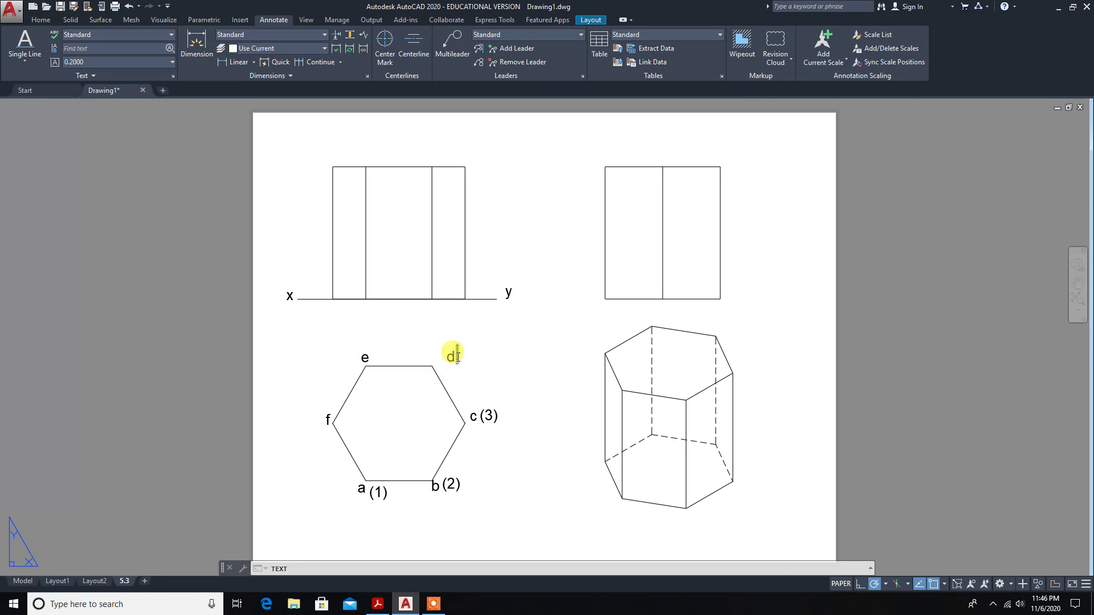
{"action": "type", "text": "(4)"}
{"action": "left_click", "coordinate": [372, 363]}
{"action": "type", "text": "("}
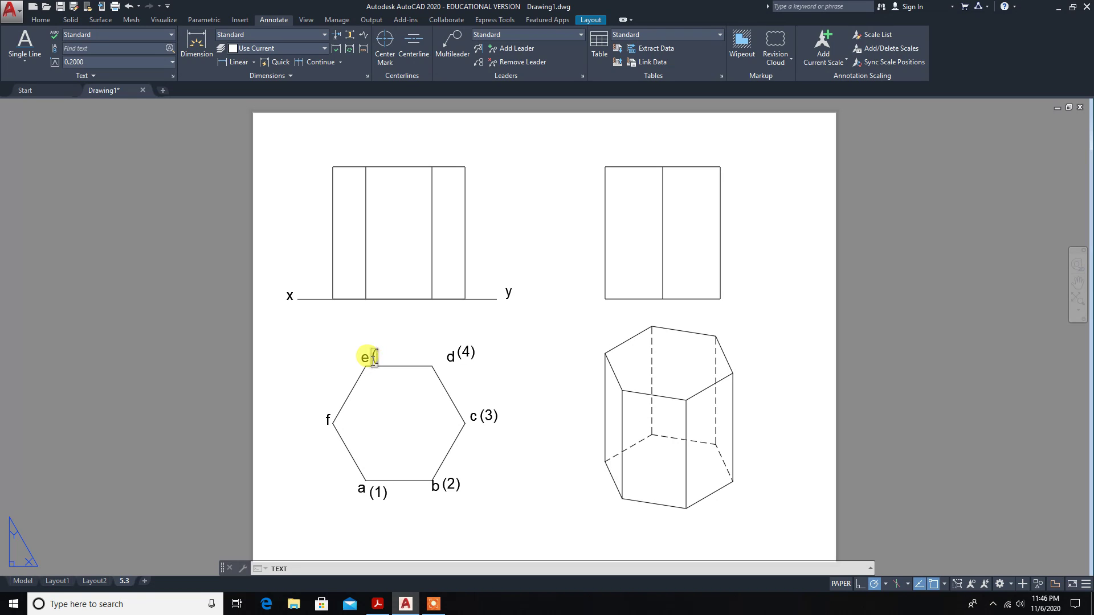
{"action": "type", "text": "5)"}
{"action": "left_click", "coordinate": [317, 419]}
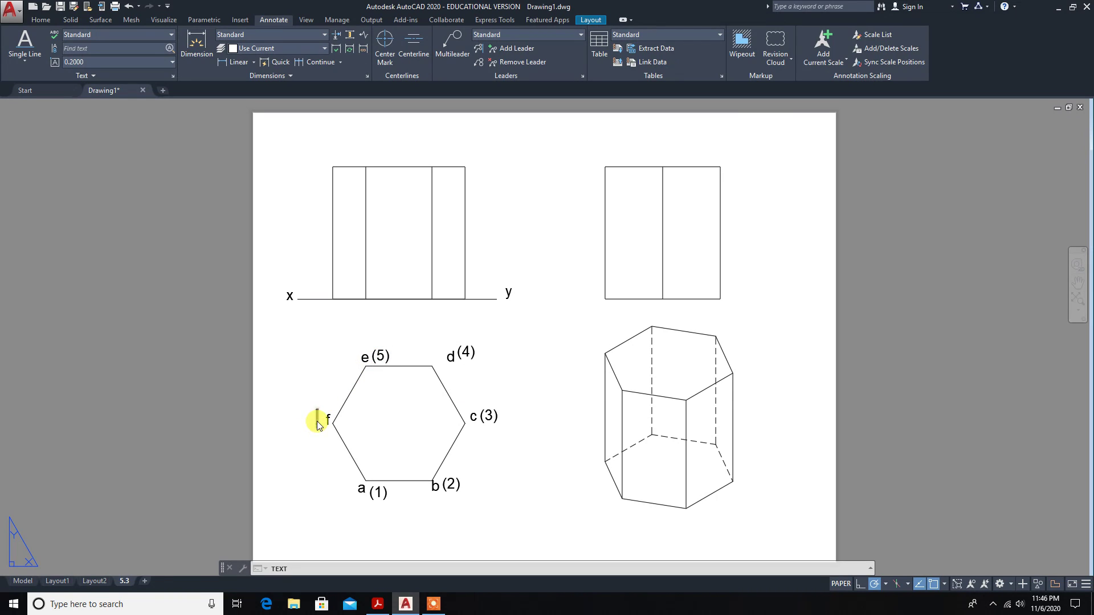
{"action": "type", "text": "(6)"}
{"action": "left_click", "coordinate": [336, 401]}
{"action": "left_click", "coordinate": [321, 413]}
{"action": "key", "text": "Escape"}
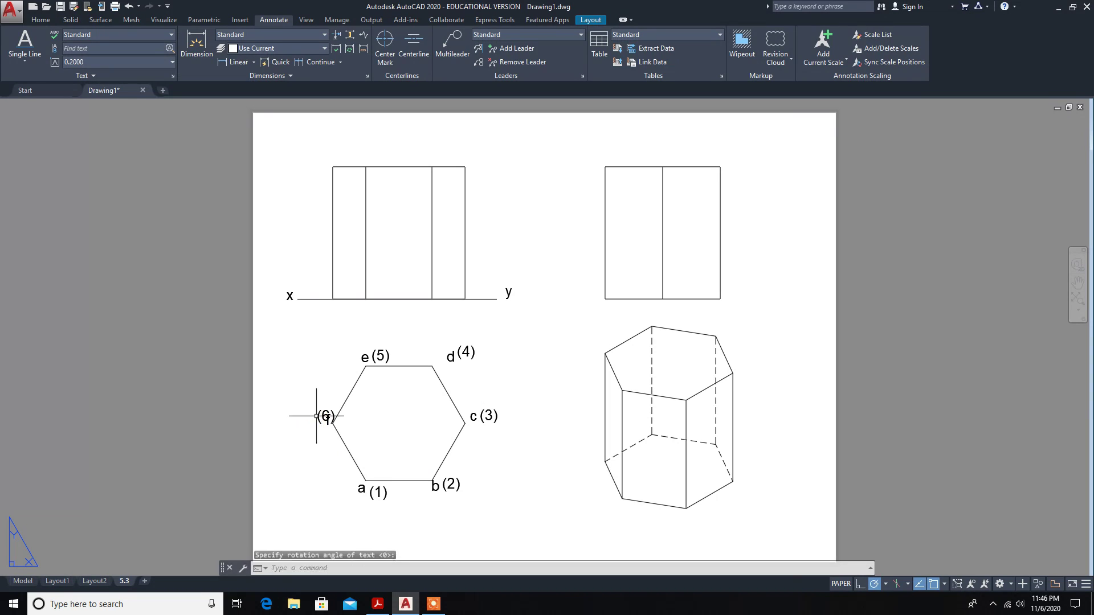
Move the (6) label horizontally so it sits just left of f without overlapping it
{"action": "left_click", "coordinate": [322, 417]}
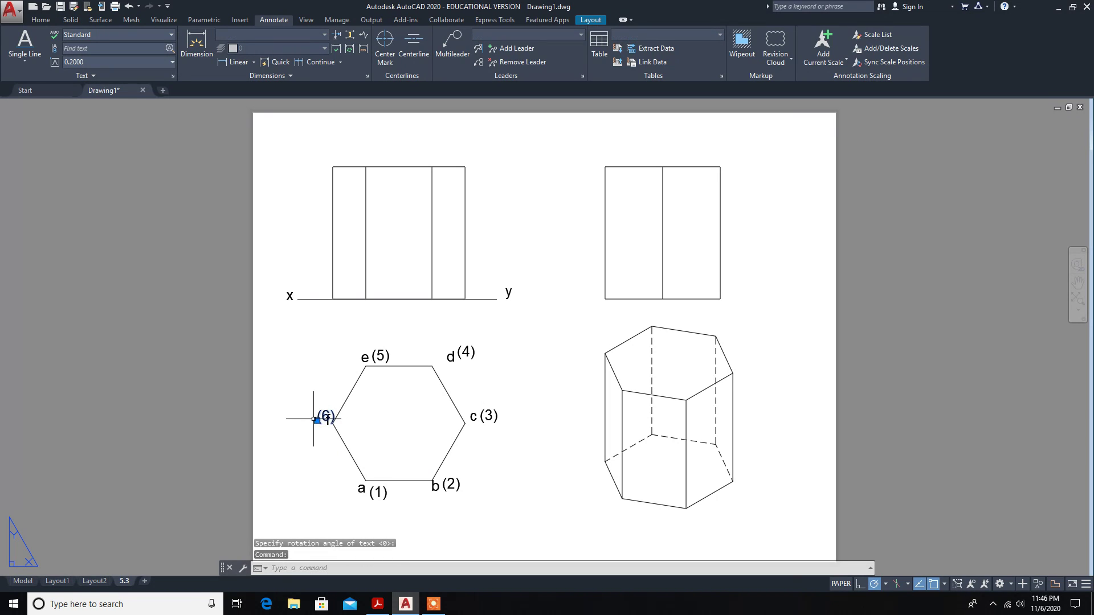
{"action": "left_click", "coordinate": [317, 421]}
{"action": "left_click", "coordinate": [298, 420]}
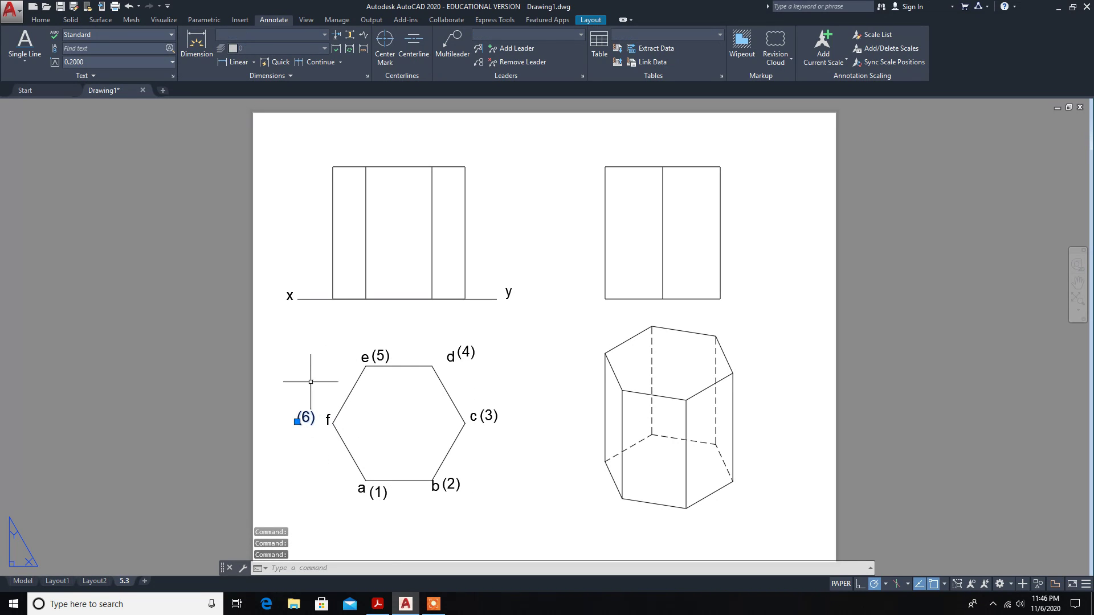
{"action": "mouse_move", "coordinate": [297, 421]}
{"action": "left_mouse_down"}
{"action": "mouse_move", "coordinate": [317, 427]}
{"action": "mouse_move", "coordinate": [308, 421]}
{"action": "left_mouse_up"}
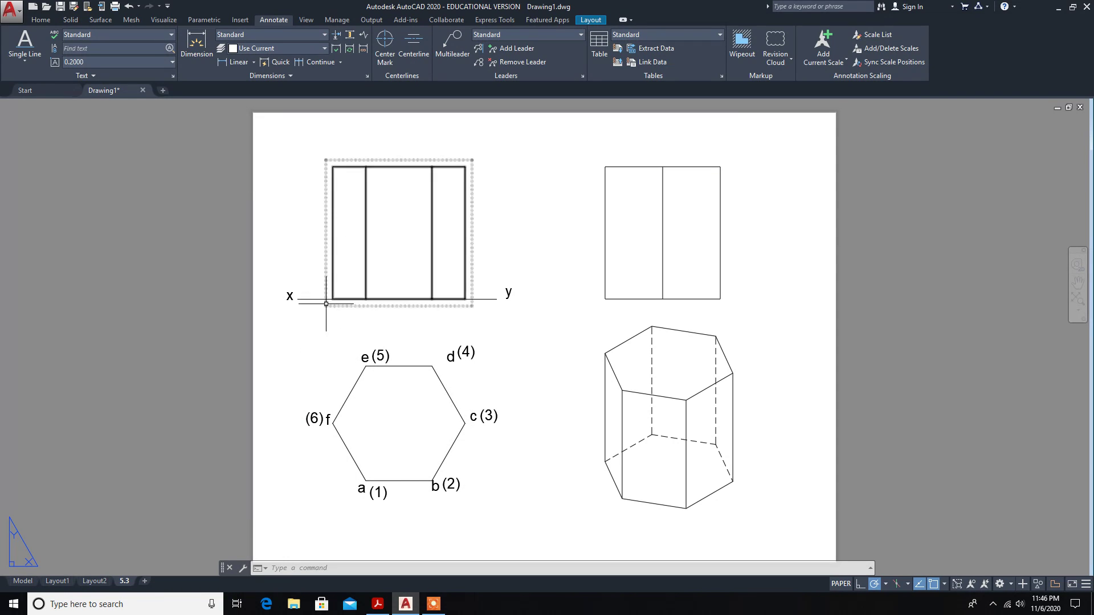
Start single-line text with height .2 and label the front view's upper-left corner f'
{"action": "left_click", "coordinate": [292, 563]}
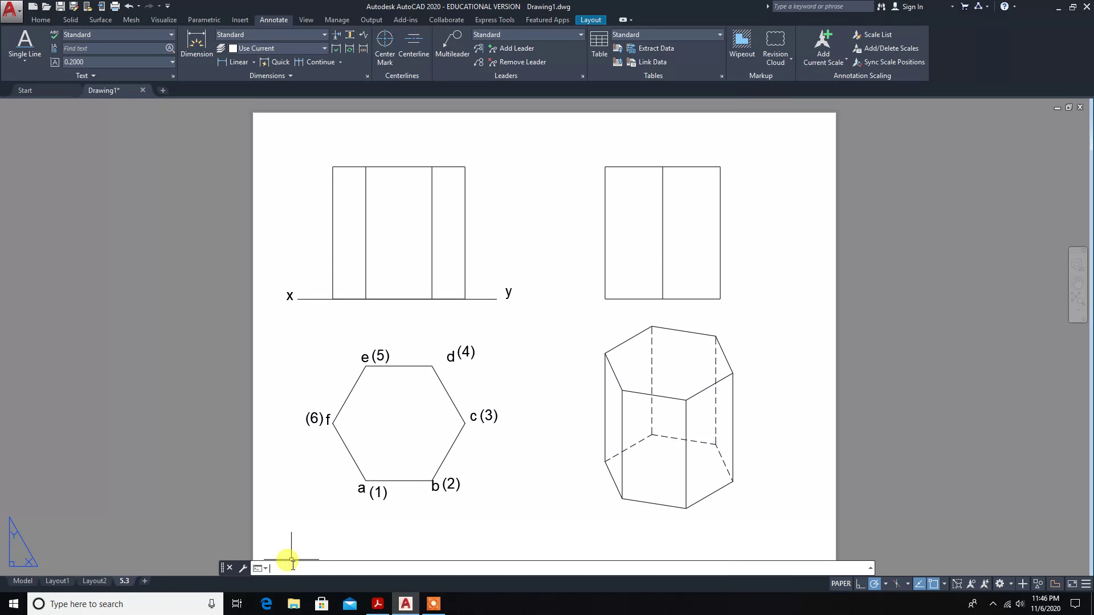
{"action": "type", "text": "text"}
{"action": "key", "text": "Return"}
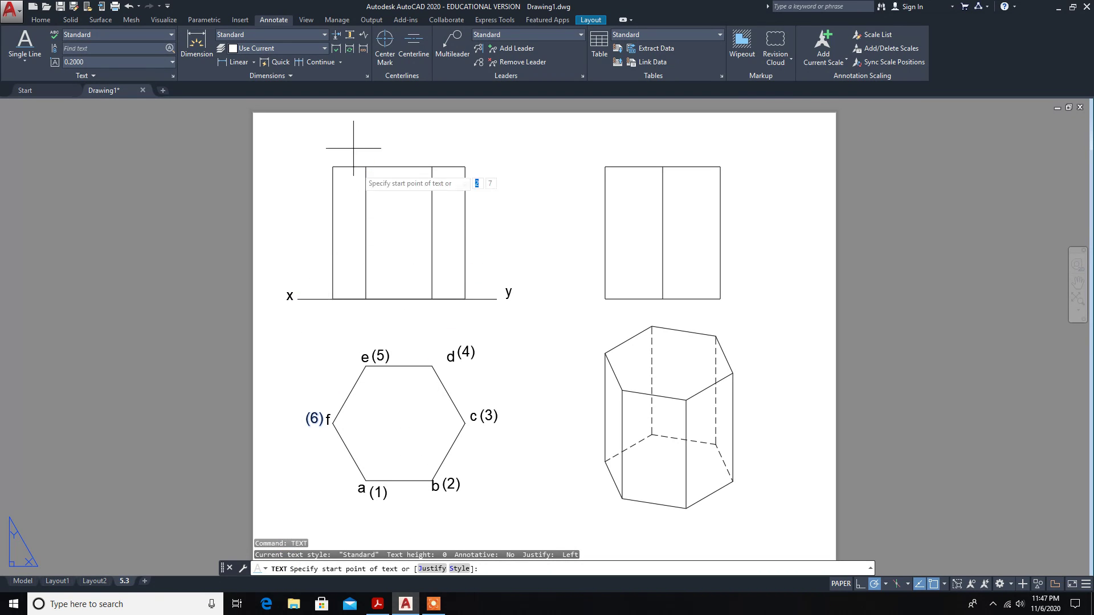
{"action": "left_click", "coordinate": [318, 158]}
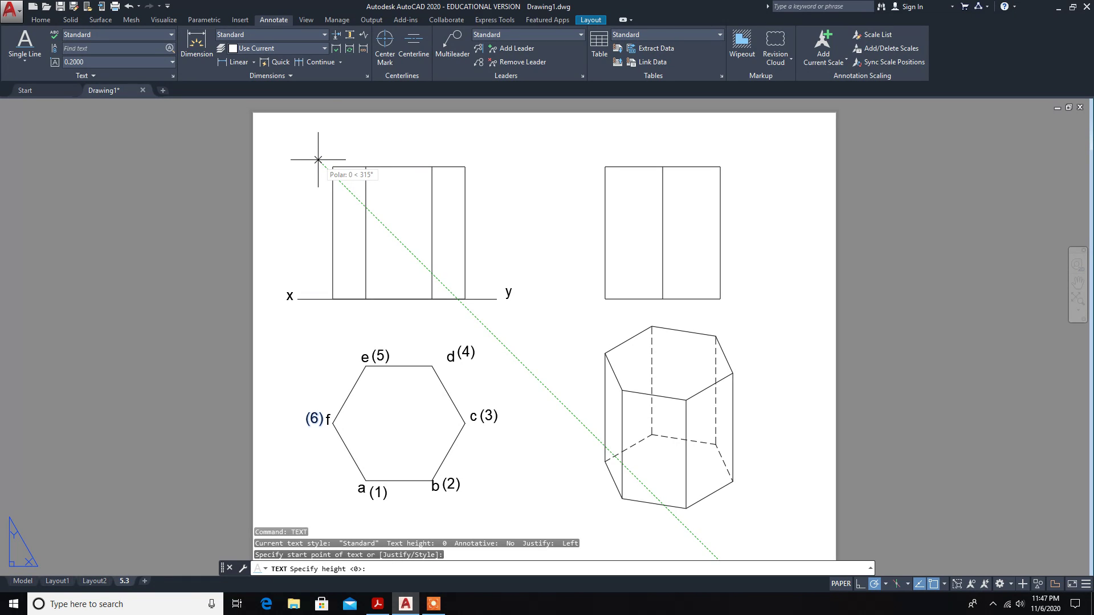
{"action": "type", "text": ".2"}
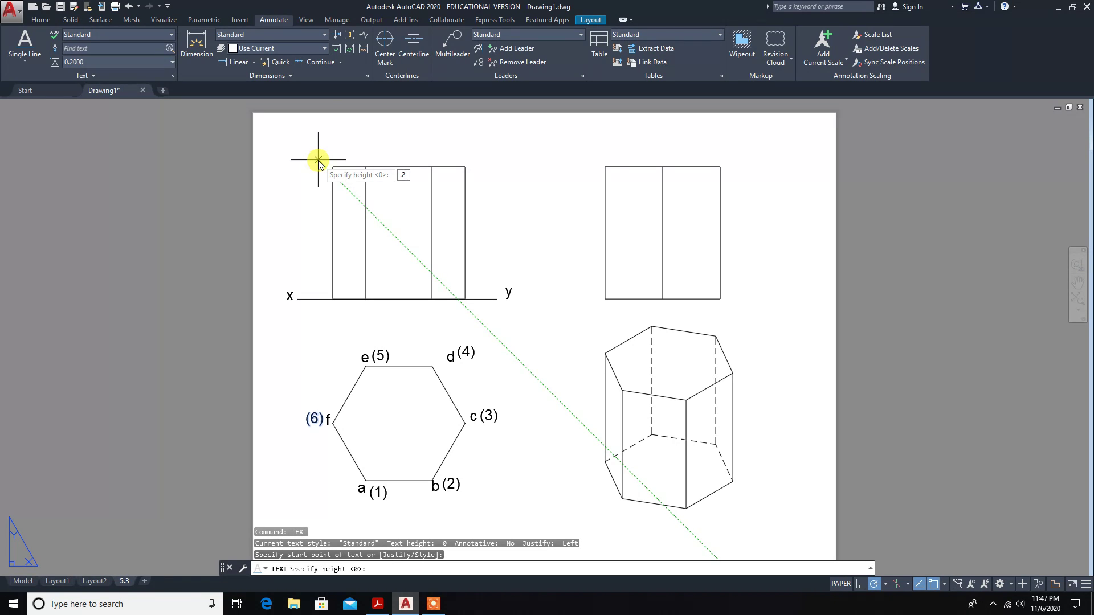
{"action": "key", "text": "Return"}
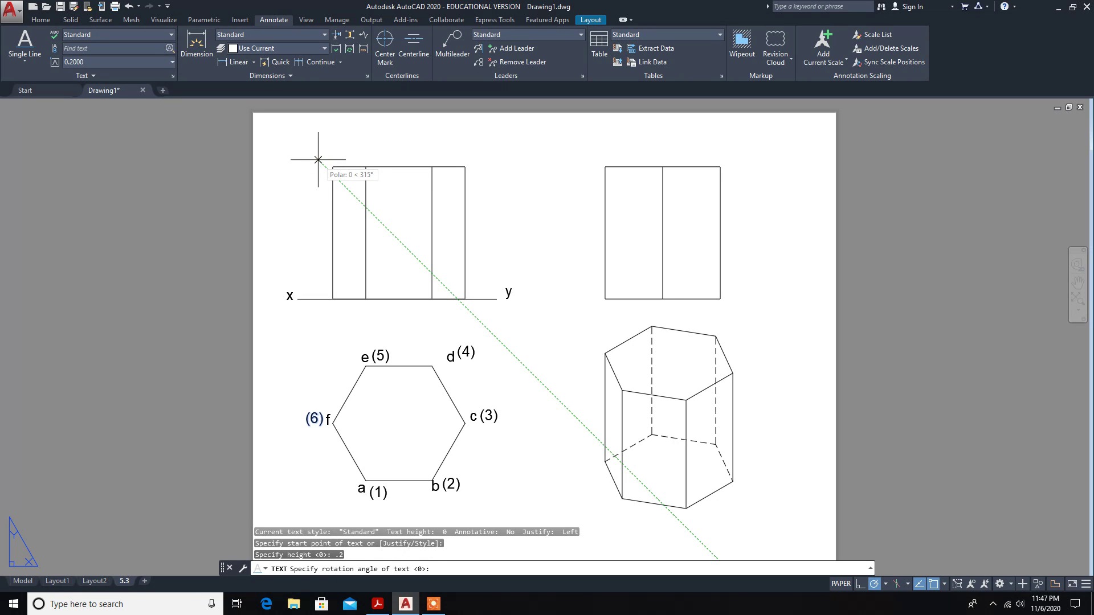
{"action": "left_click", "coordinate": [318, 159]}
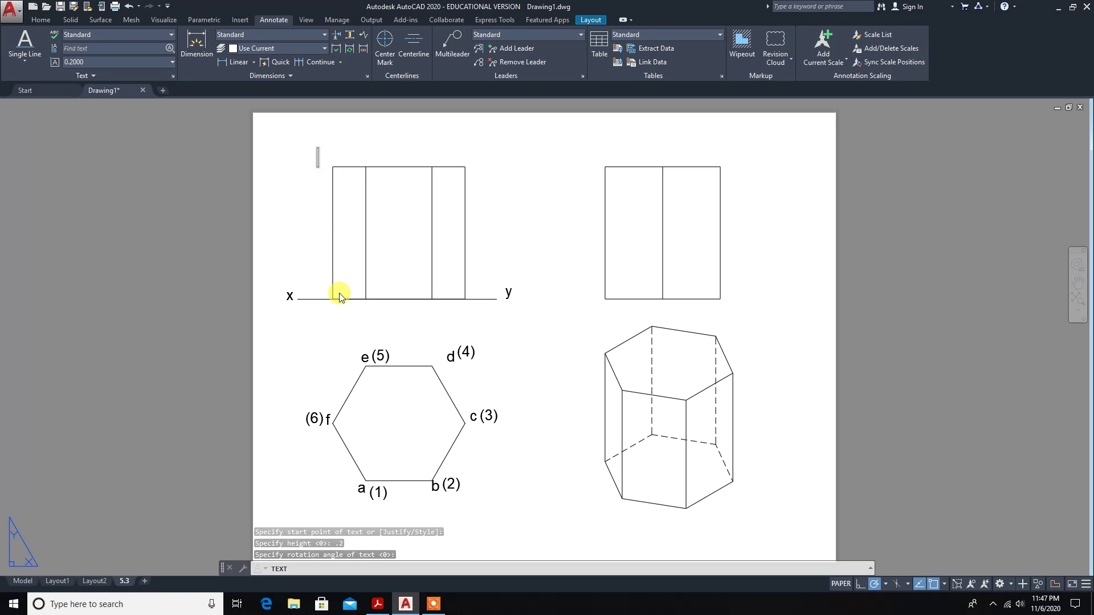
{"action": "type", "text": "f"}
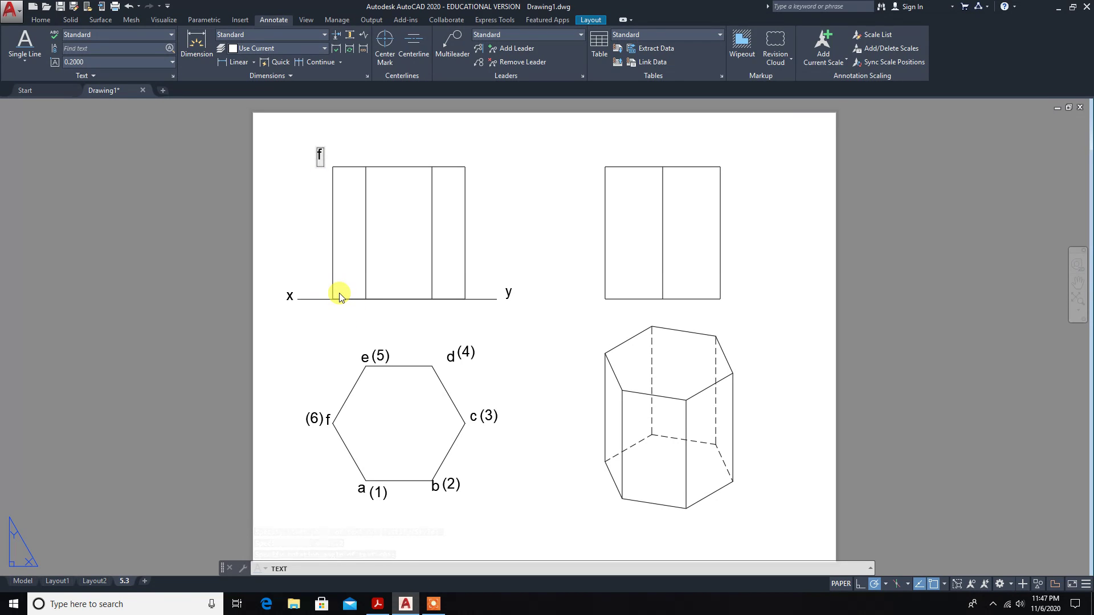
{"action": "type", "text": "'"}
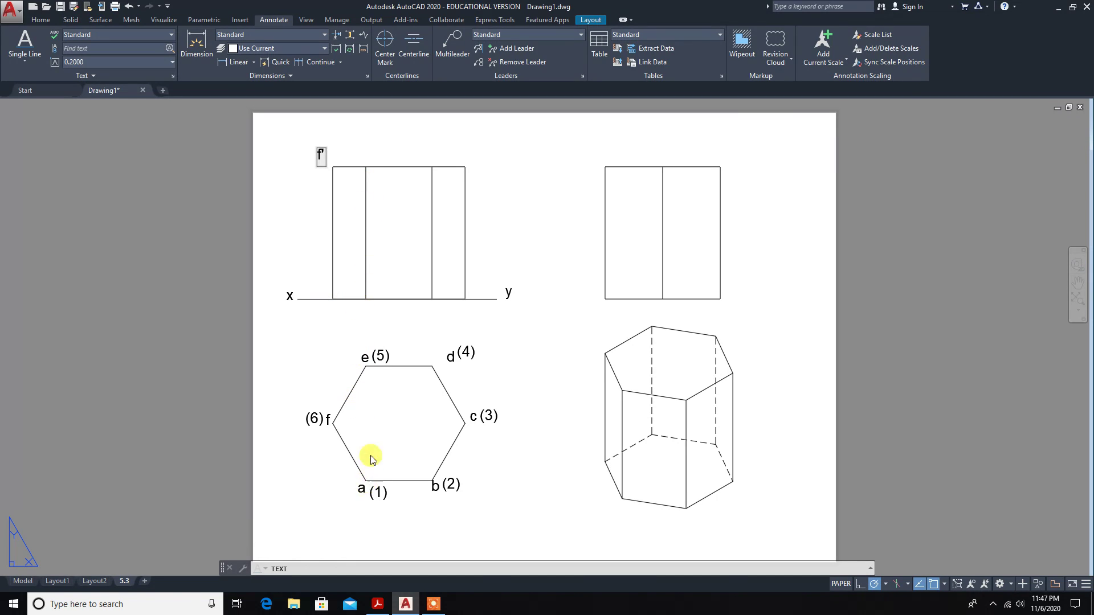
Add the label a'(e') above the front view's second vertical edge from the left
{"action": "left_click", "coordinate": [360, 159]}
{"action": "type", "text": "a'("}
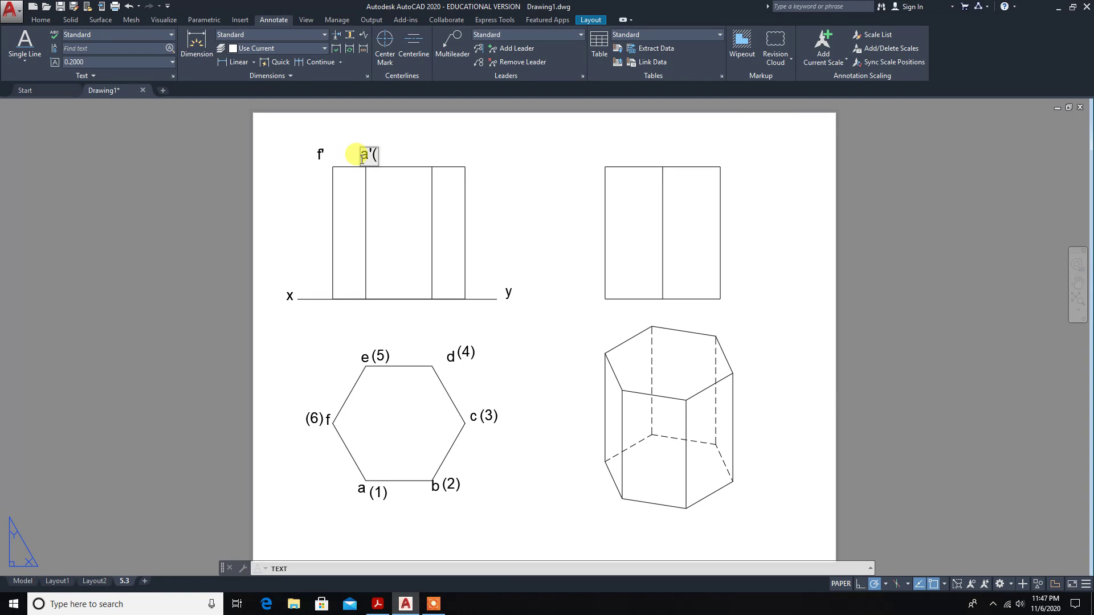
{"action": "type", "text": "e\""}
{"action": "key", "text": "BackSpace"}
{"action": "type", "text": "')"}
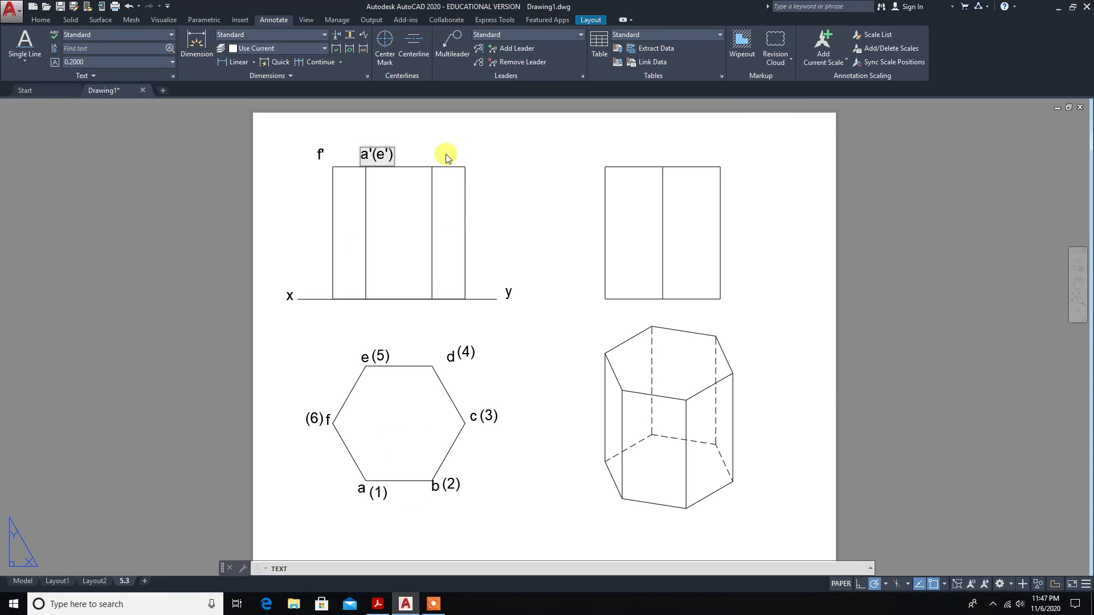
Label the upper ends of the front view's two right-hand vertical edges b'(d') and c'
{"action": "left_click", "coordinate": [429, 165]}
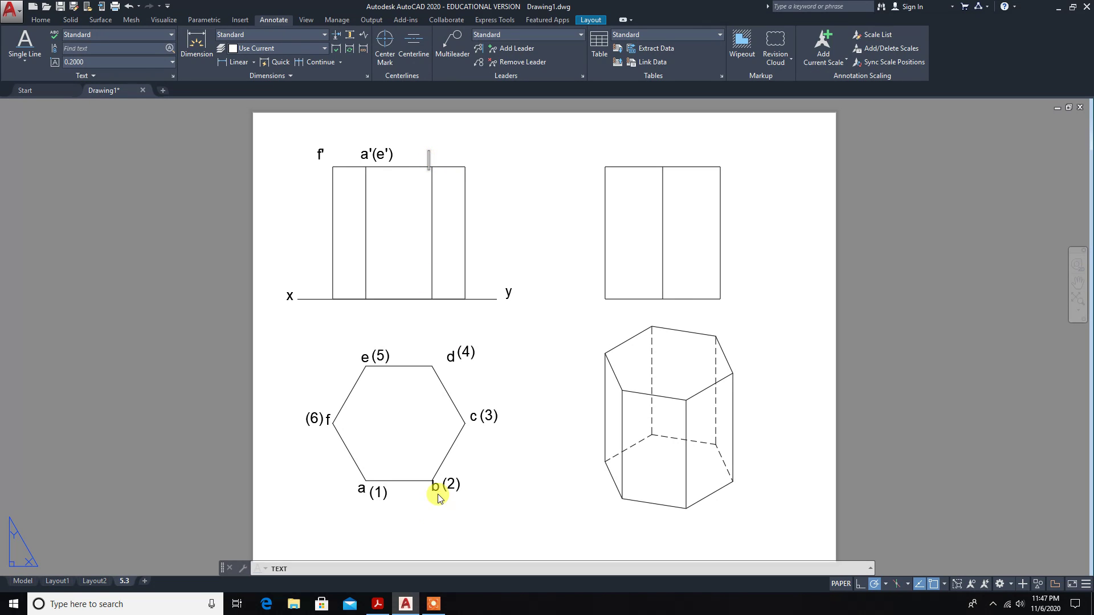
{"action": "type", "text": "b'("}
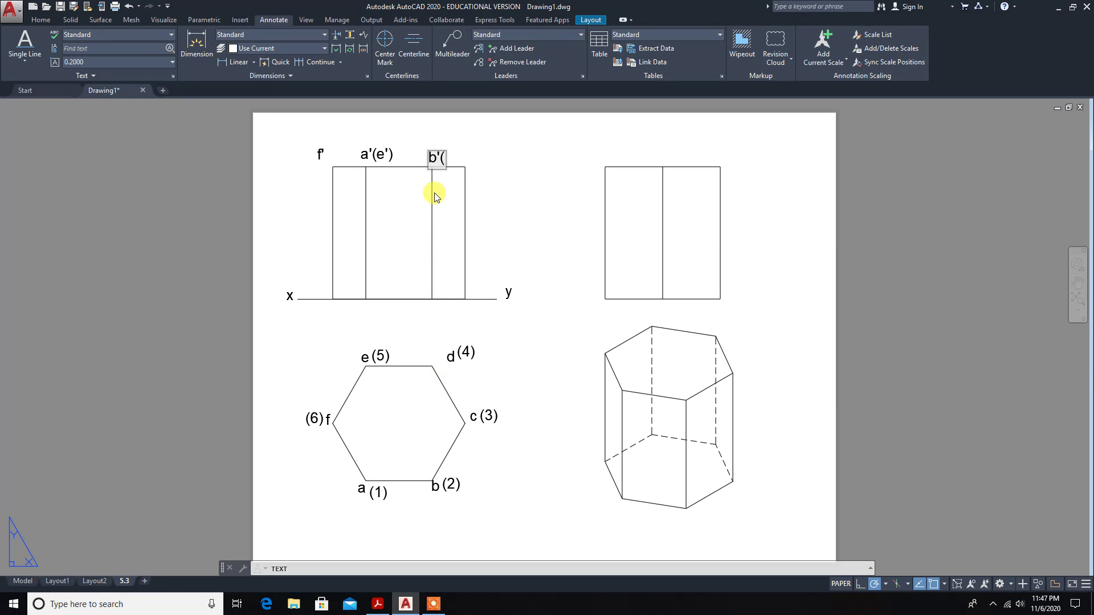
{"action": "type", "text": "d\""}
{"action": "key", "text": "BackSpace"}
{"action": "type", "text": "'"}
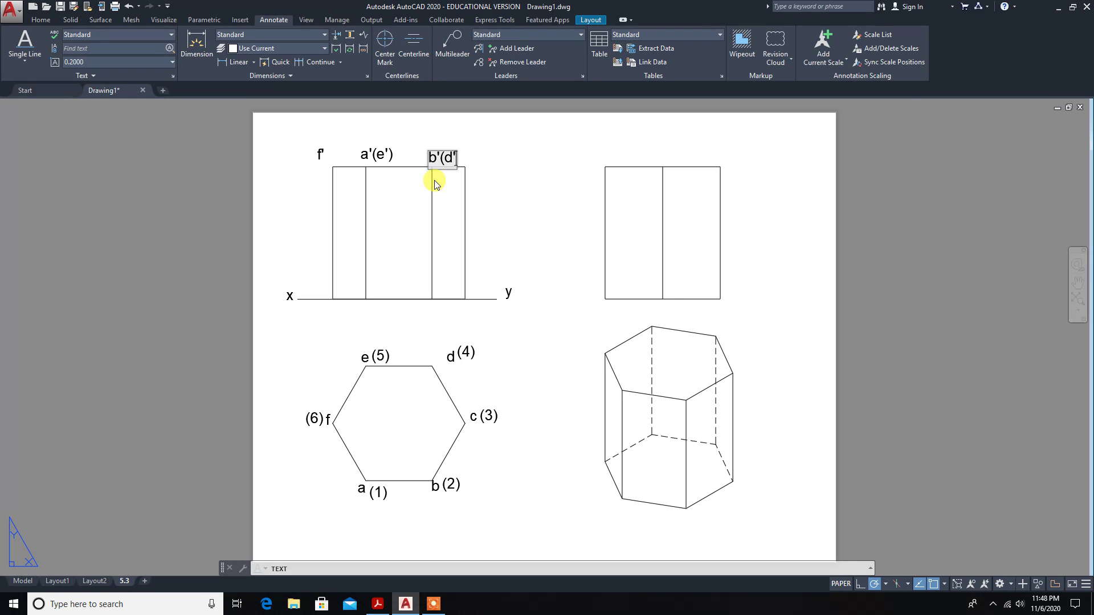
{"action": "type", "text": ")"}
{"action": "left_click", "coordinate": [466, 164]}
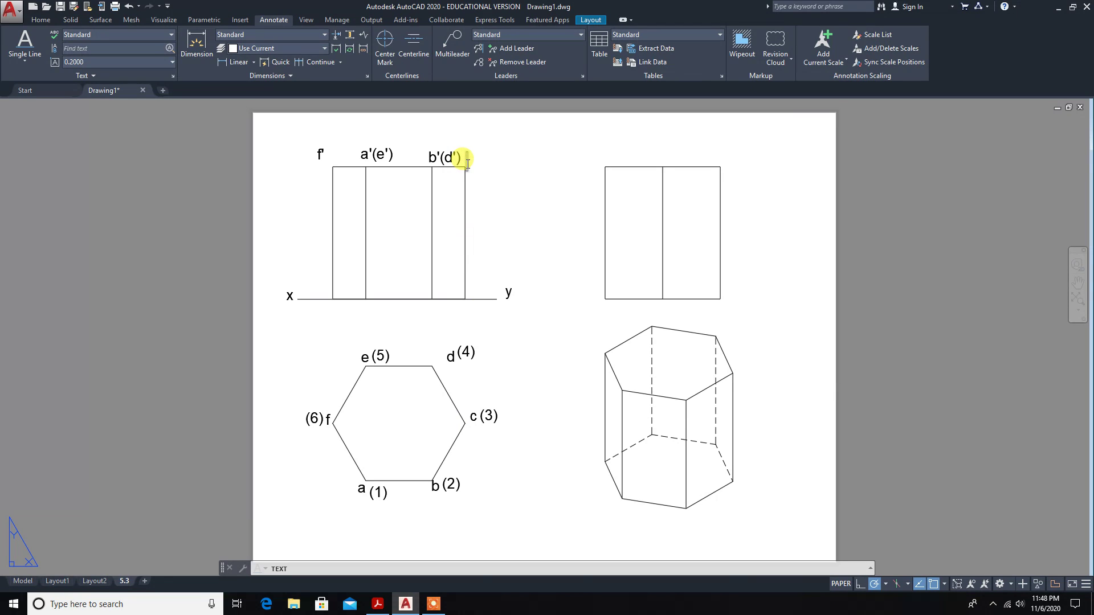
{"action": "type", "text": "c'"}
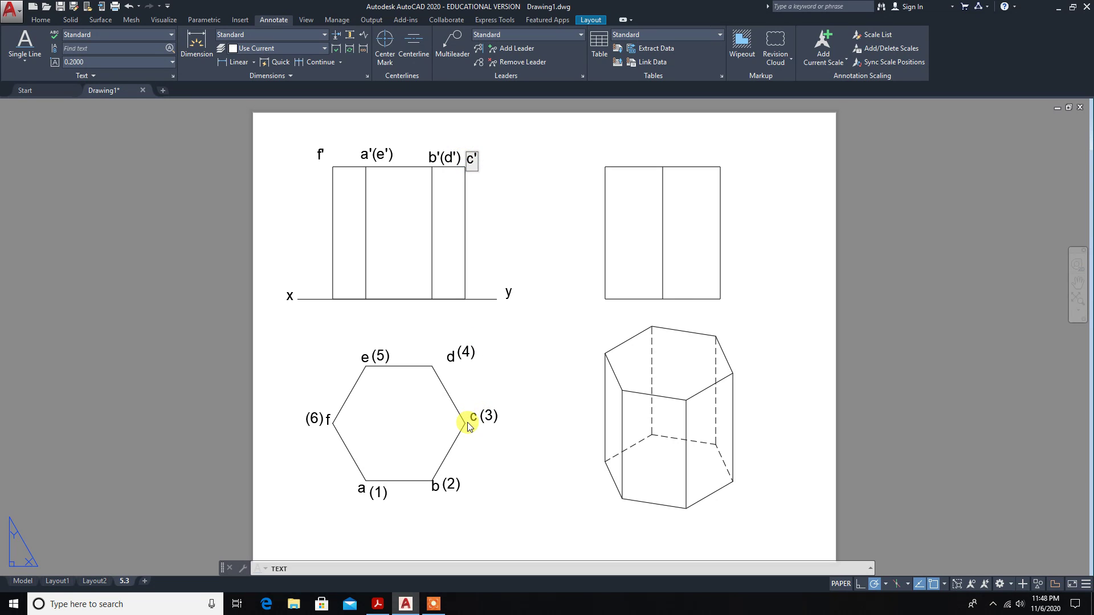
{"action": "left_click", "coordinate": [509, 177]}
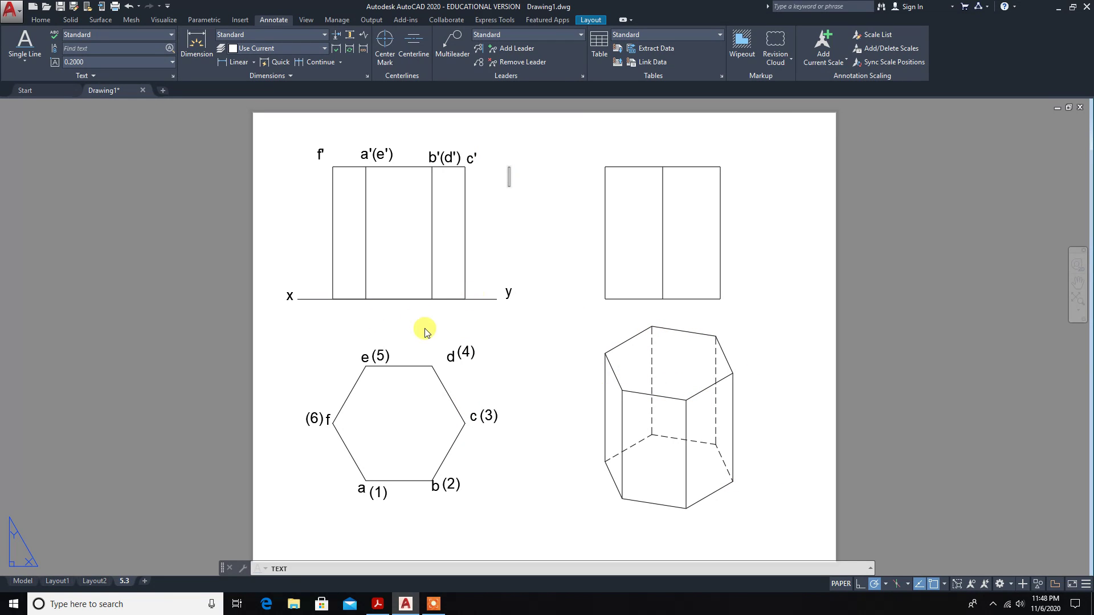
Label the lower ends of the front view's two left-hand vertical edges 6' and 1'(5') on the xy line
{"action": "left_click", "coordinate": [330, 301]}
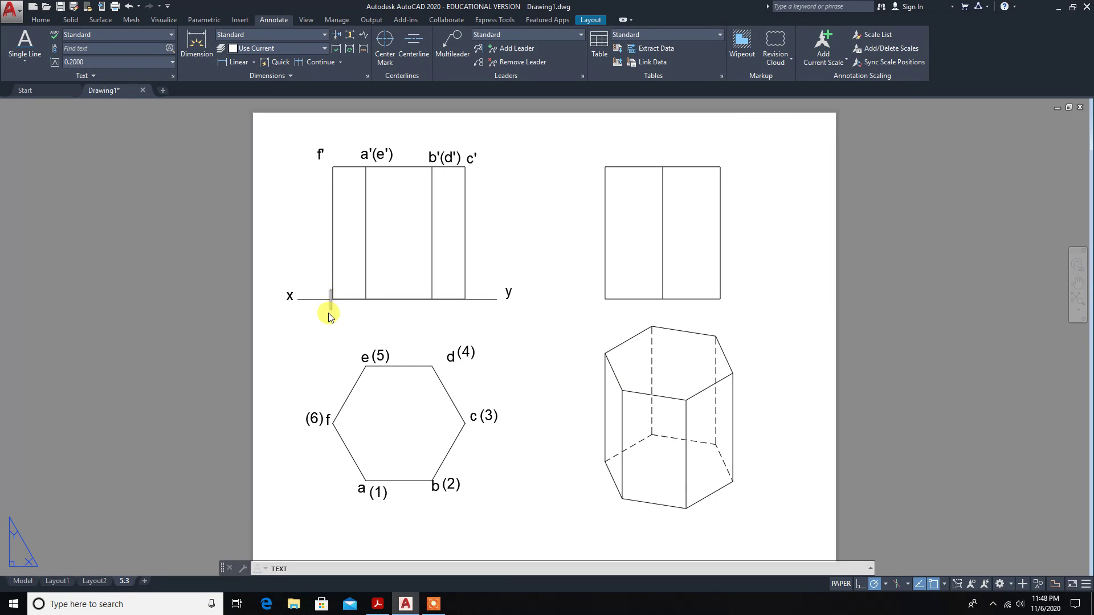
{"action": "type", "text": "6'"}
{"action": "left_click", "coordinate": [362, 304]}
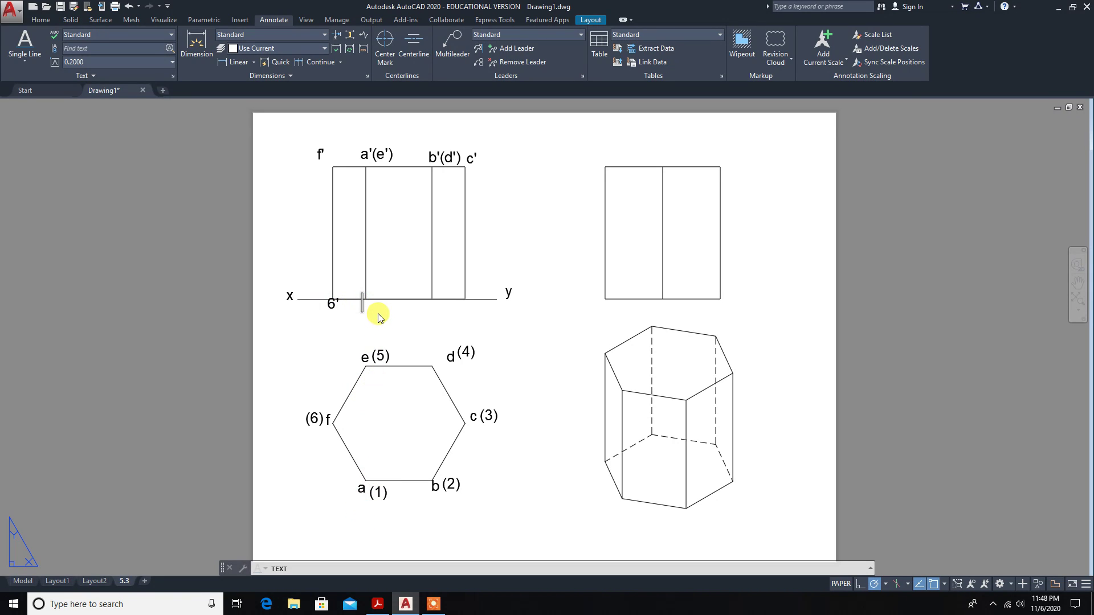
{"action": "type", "text": "1'(5"}
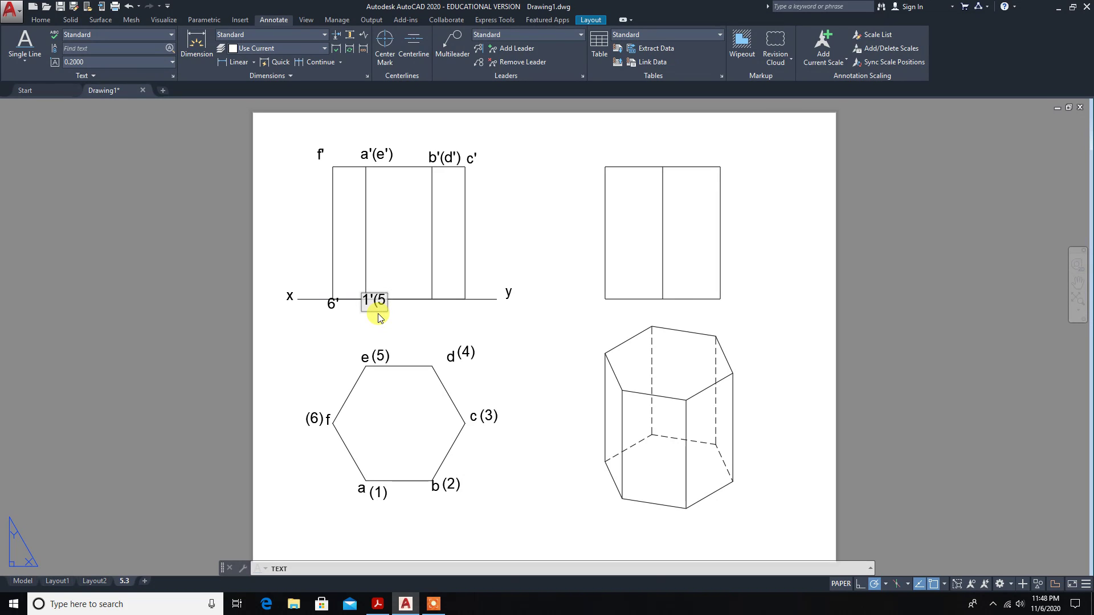
{"action": "type", "text": "')"}
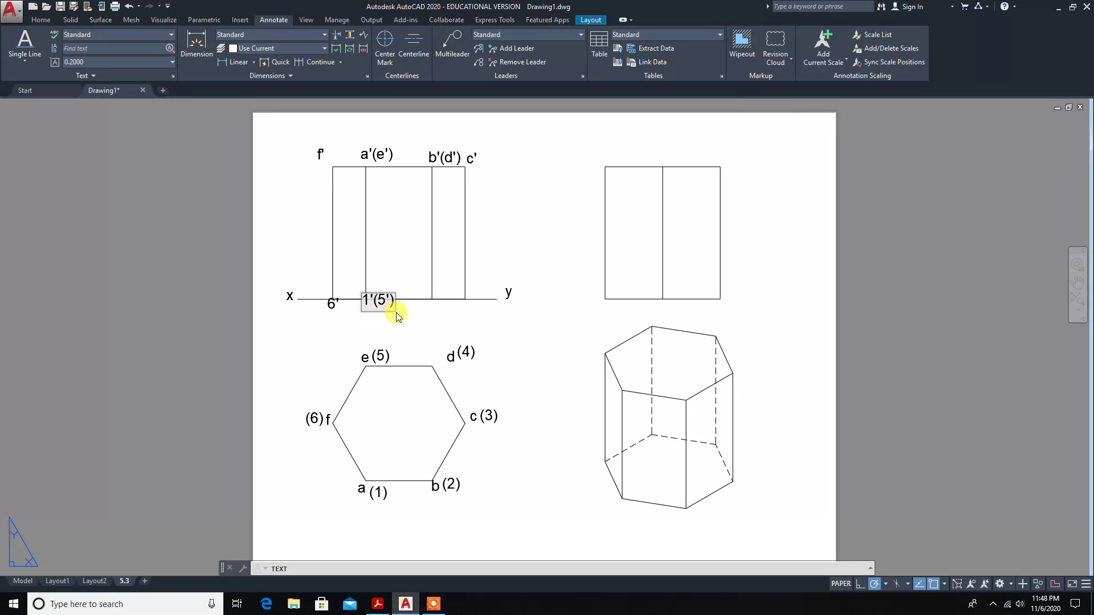
Label the lower ends of the front view's two right-hand vertical edges 2'(4') and 3' on the xy line
{"action": "left_click", "coordinate": [417, 302]}
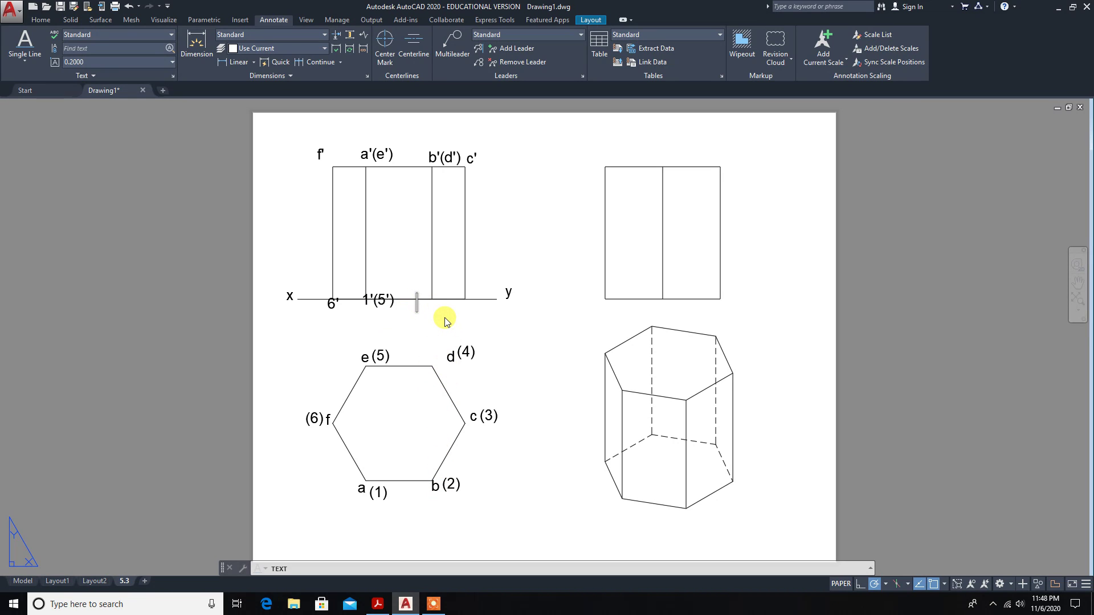
{"action": "type", "text": "2'(4')"}
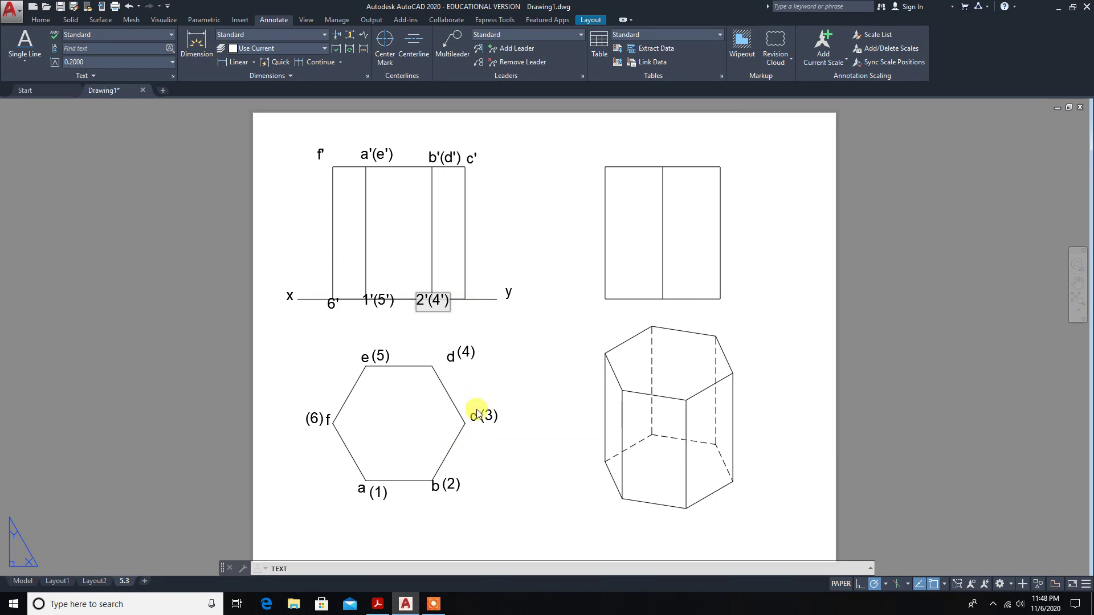
{"action": "left_click", "coordinate": [462, 301]}
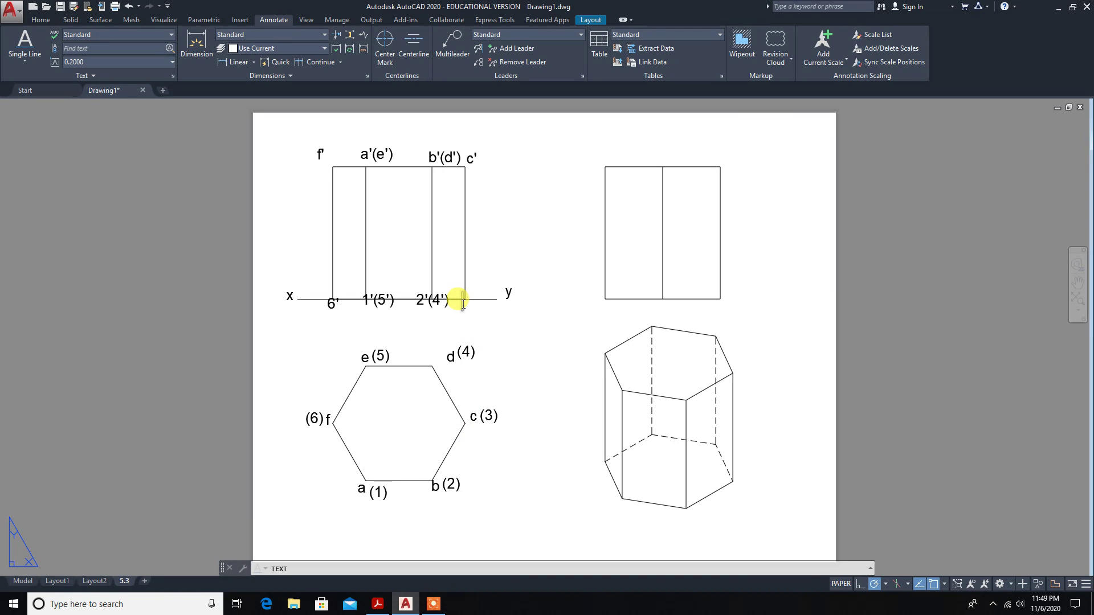
{"action": "type", "text": "3'"}
{"action": "left_click", "coordinate": [483, 314]}
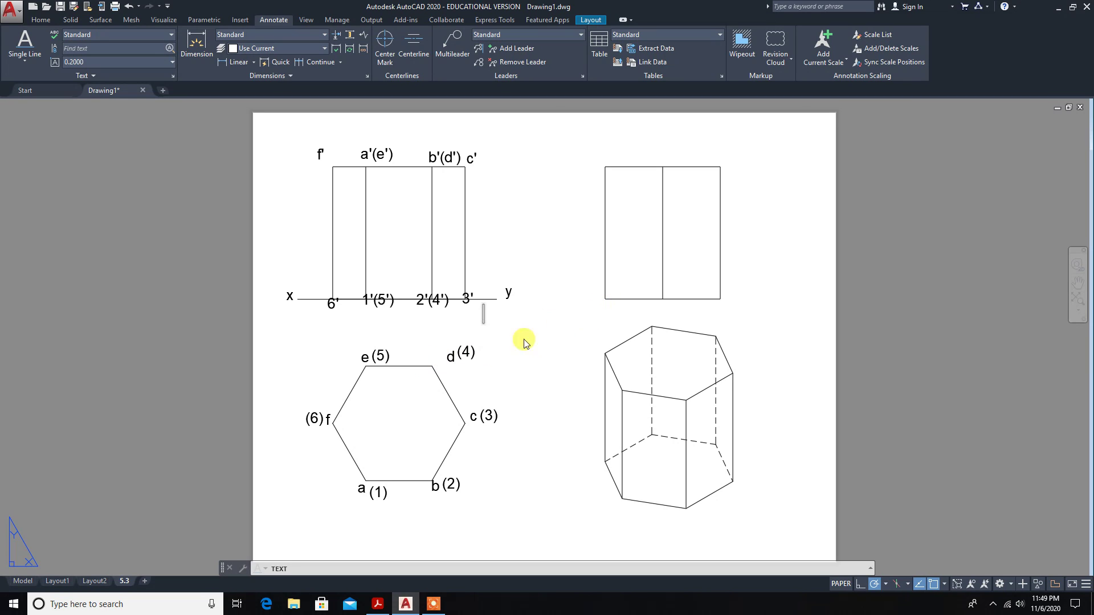
{"action": "left_click", "coordinate": [599, 301]}
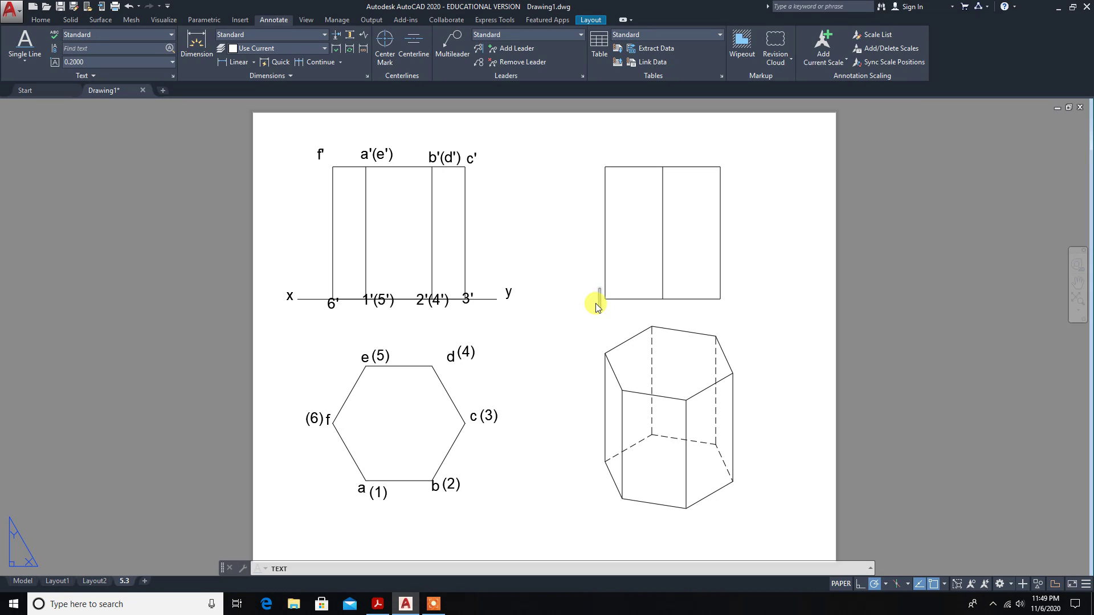
{"action": "left_click", "coordinate": [594, 305]}
{"action": "type", "text": "41"}
{"action": "type", "text": "'"}
{"action": "left_click", "coordinate": [654, 302]}
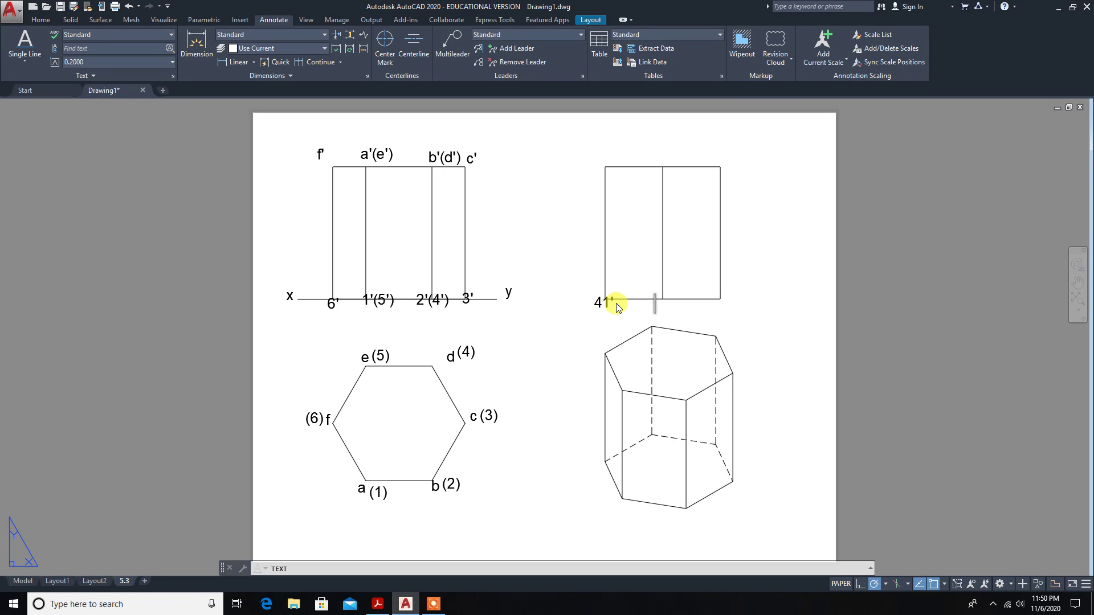
{"action": "left_click", "coordinate": [596, 303]}
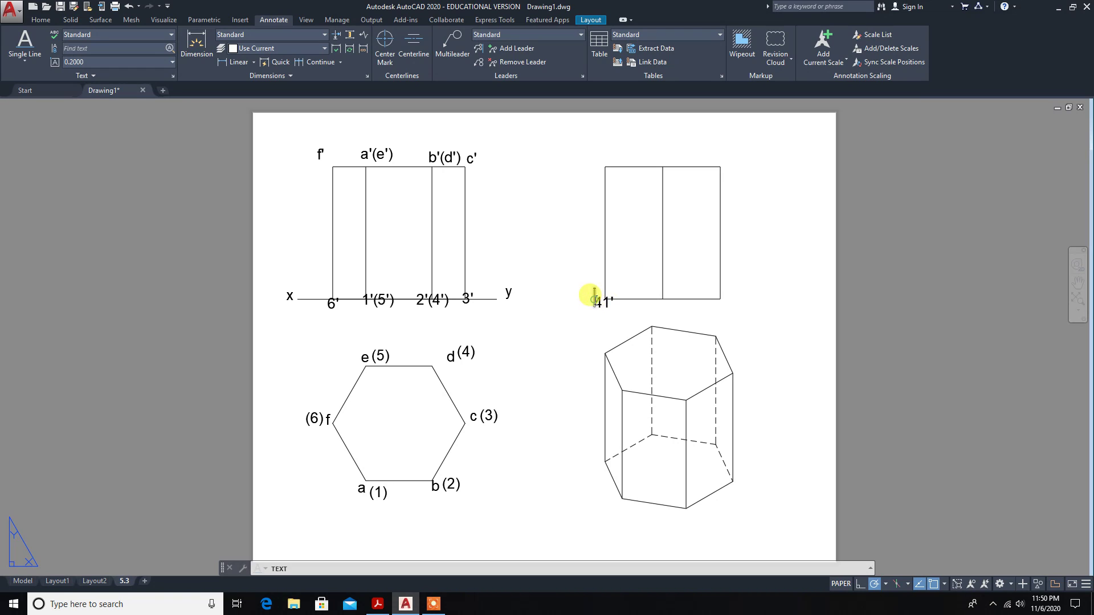
{"action": "type", "text": "4"}
{"action": "key", "text": "Escape"}
{"action": "left_click", "coordinate": [602, 303]}
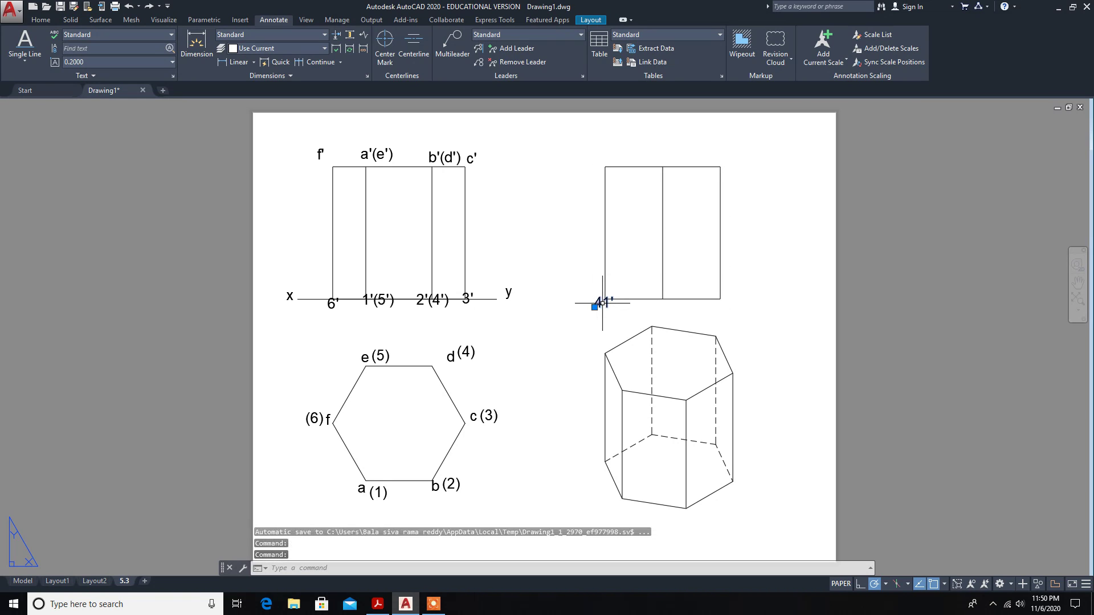
{"action": "key", "text": "Delete"}
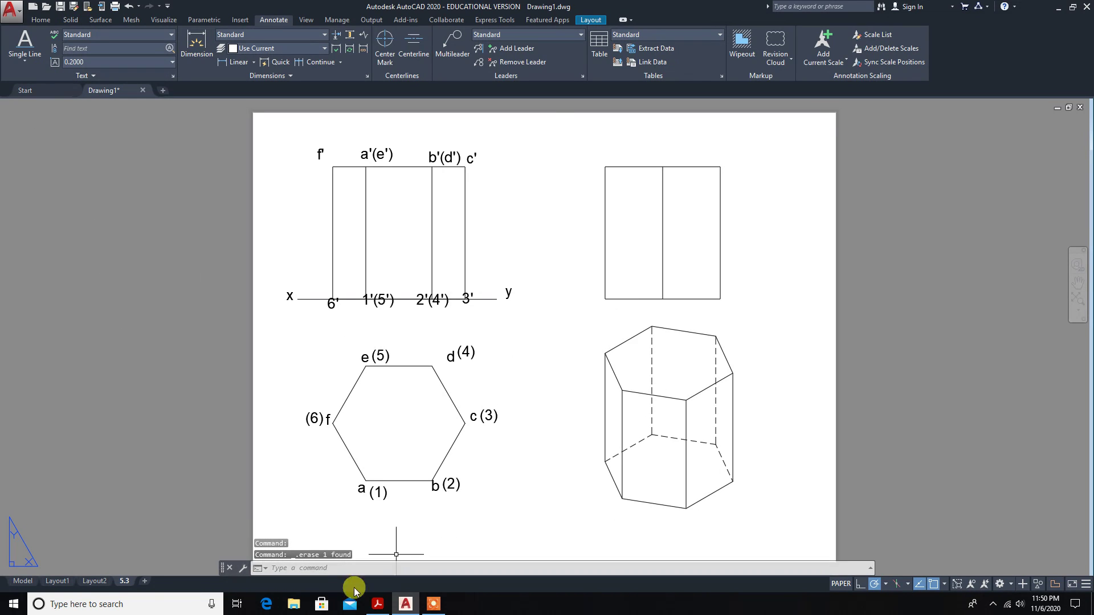
Start single-line text with height .2 and the default rotation, and label the side view's lower-left corner 4"(5")
{"action": "left_click", "coordinate": [326, 570]}
{"action": "type", "text": "te"}
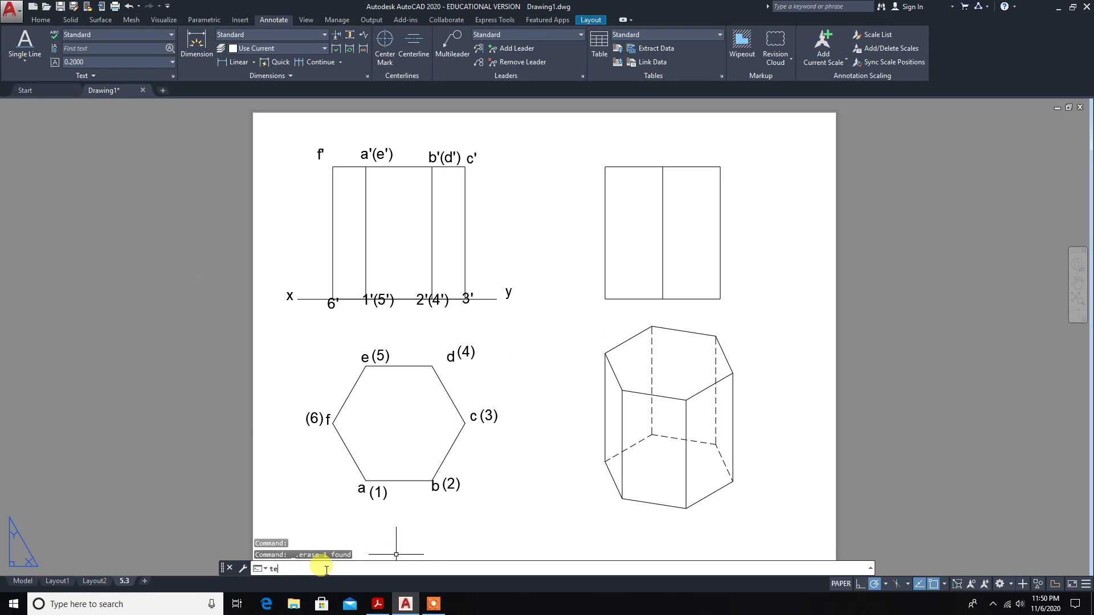
{"action": "type", "text": "x"}
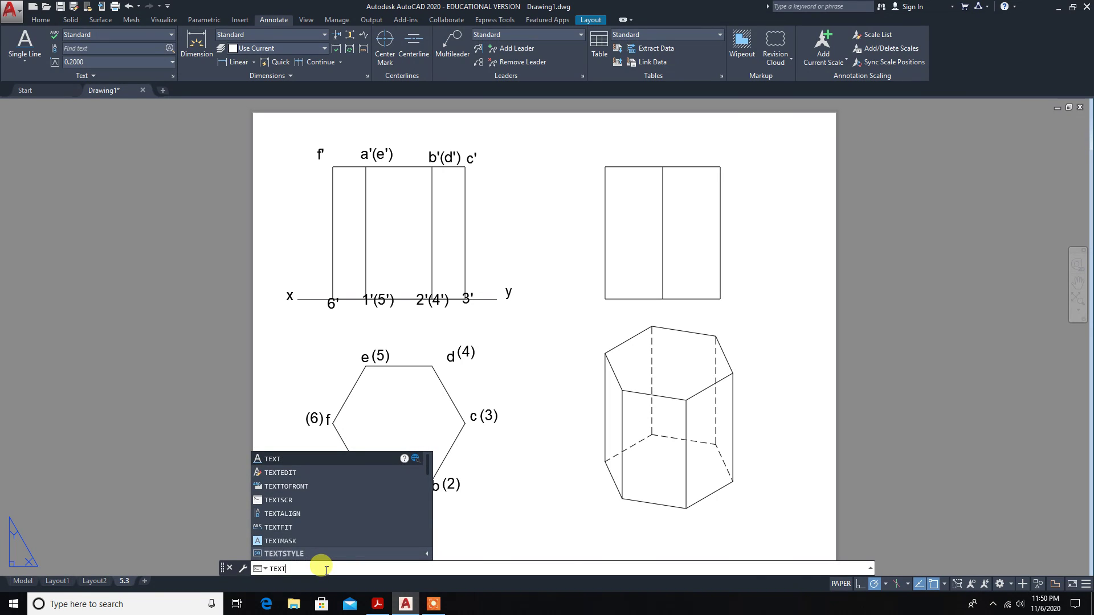
{"action": "key", "text": "Return"}
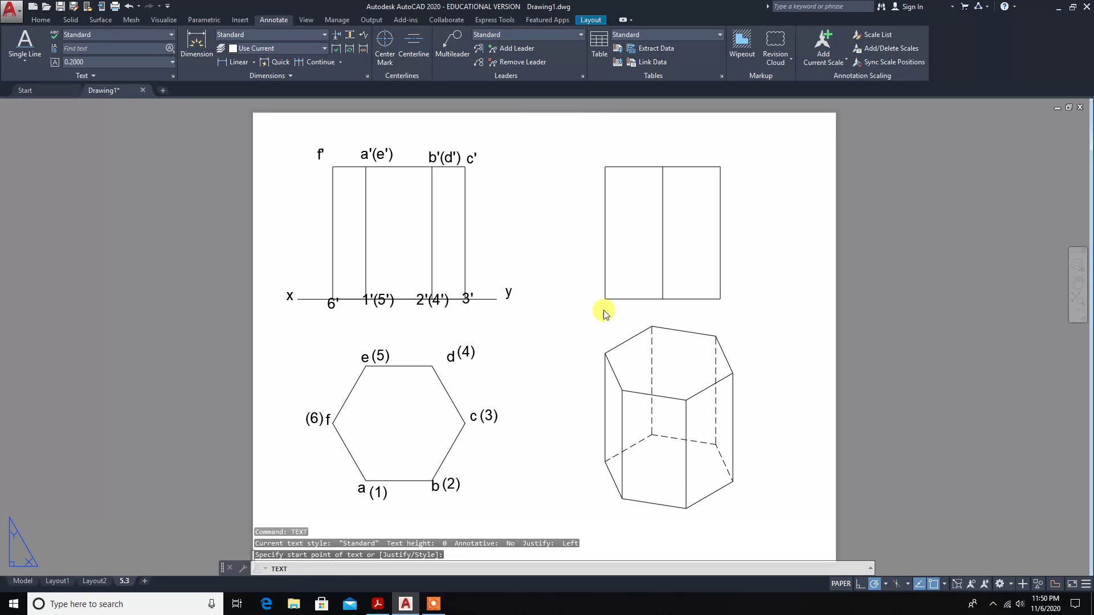
{"action": "left_click", "coordinate": [25, 59]}
{"action": "left_click", "coordinate": [45, 103]}
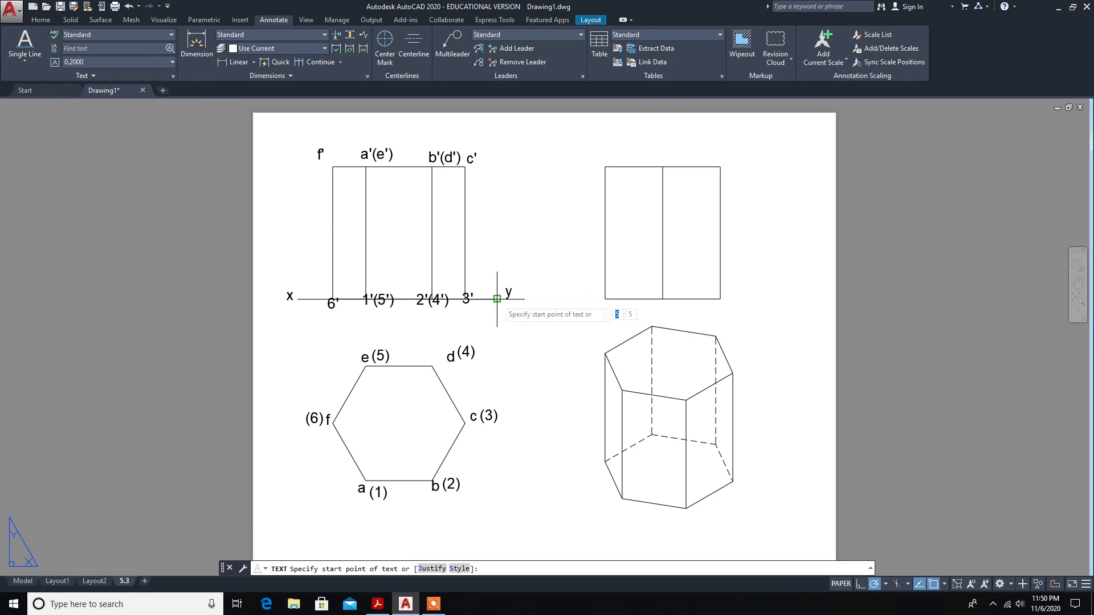
{"action": "left_click", "coordinate": [593, 302]}
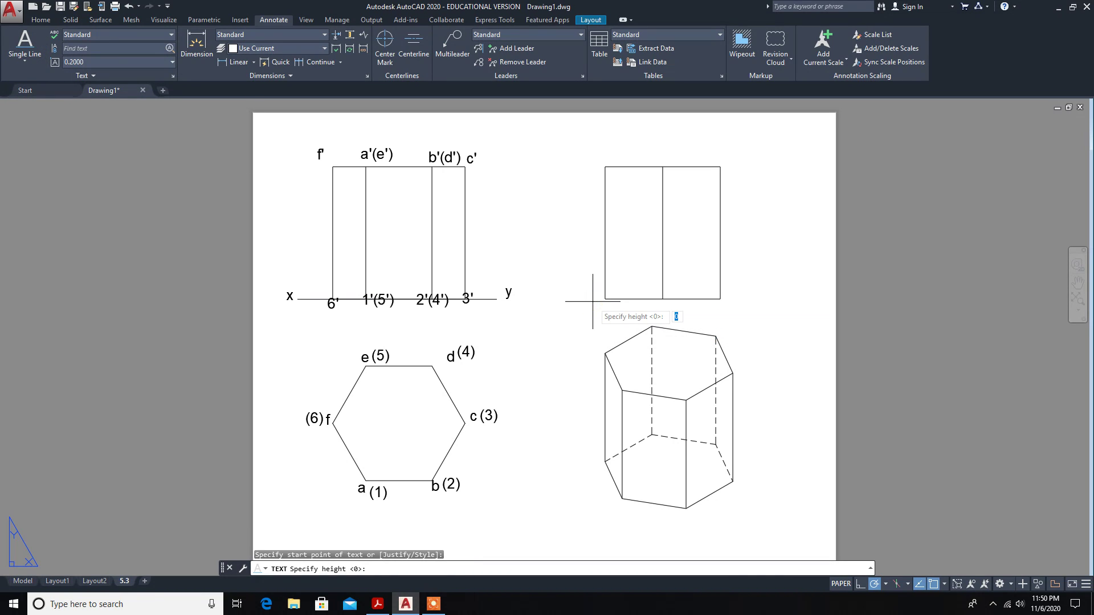
{"action": "type", "text": ".2"}
{"action": "key", "text": "Return"}
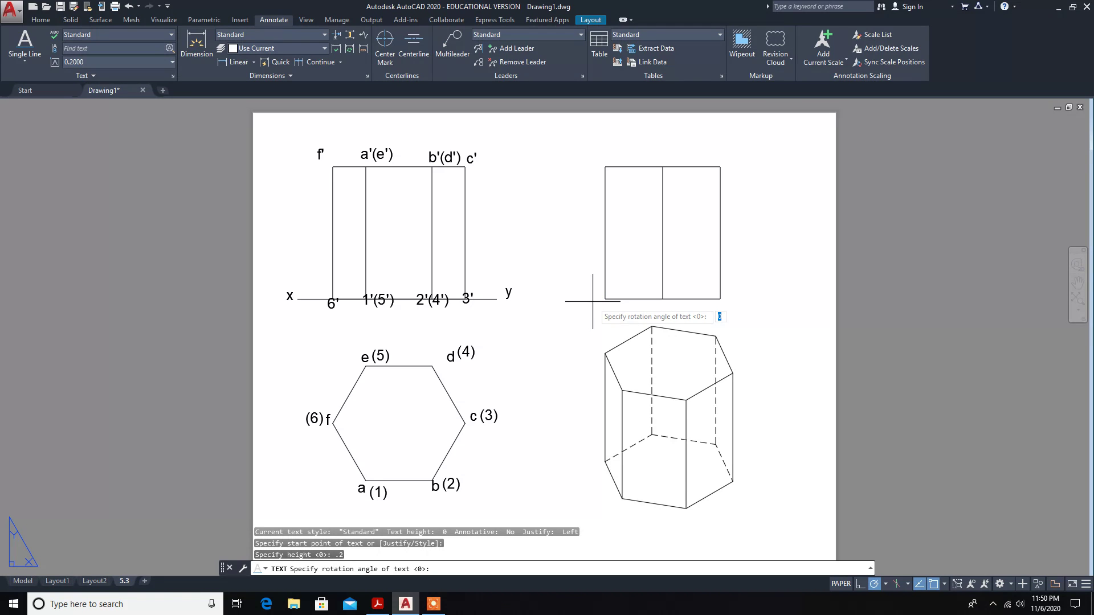
{"action": "key", "text": "Return"}
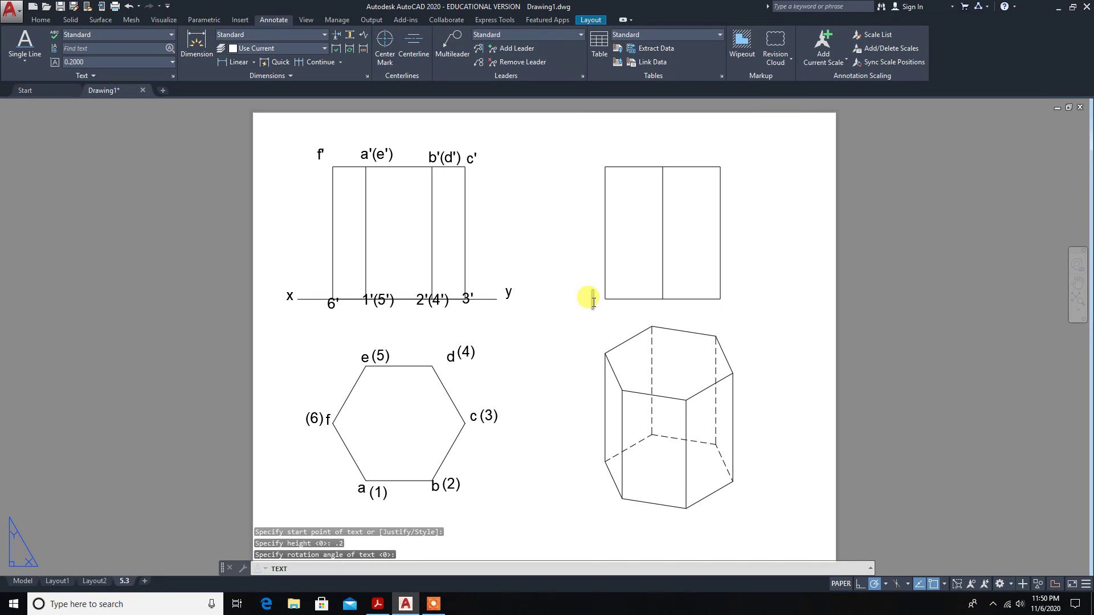
{"action": "type", "text": "4"}
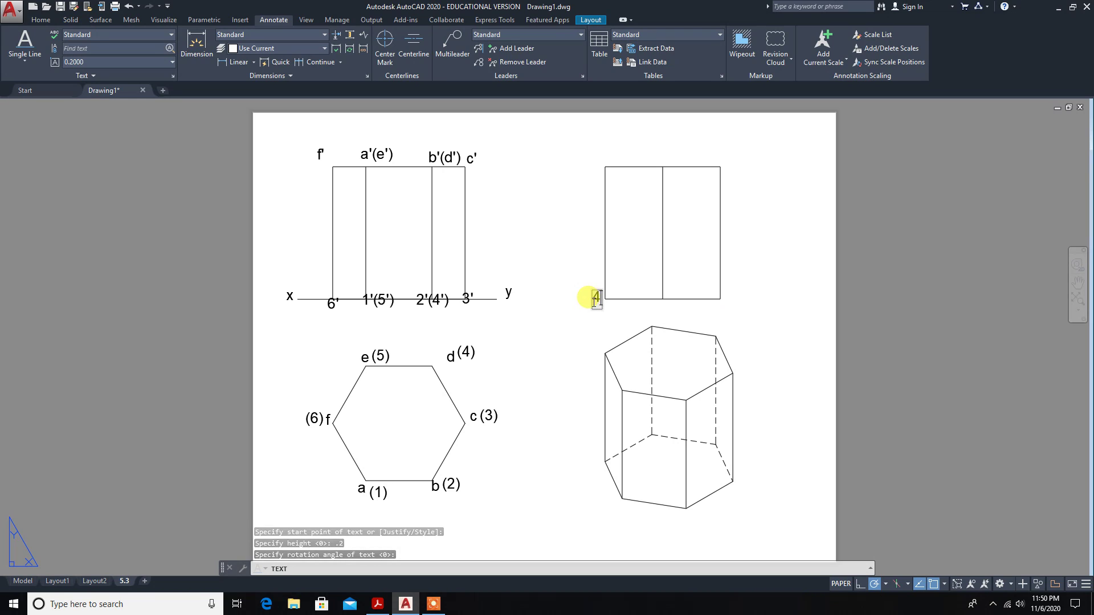
{"action": "type", "text": "'"}
{"action": "type", "text": "("}
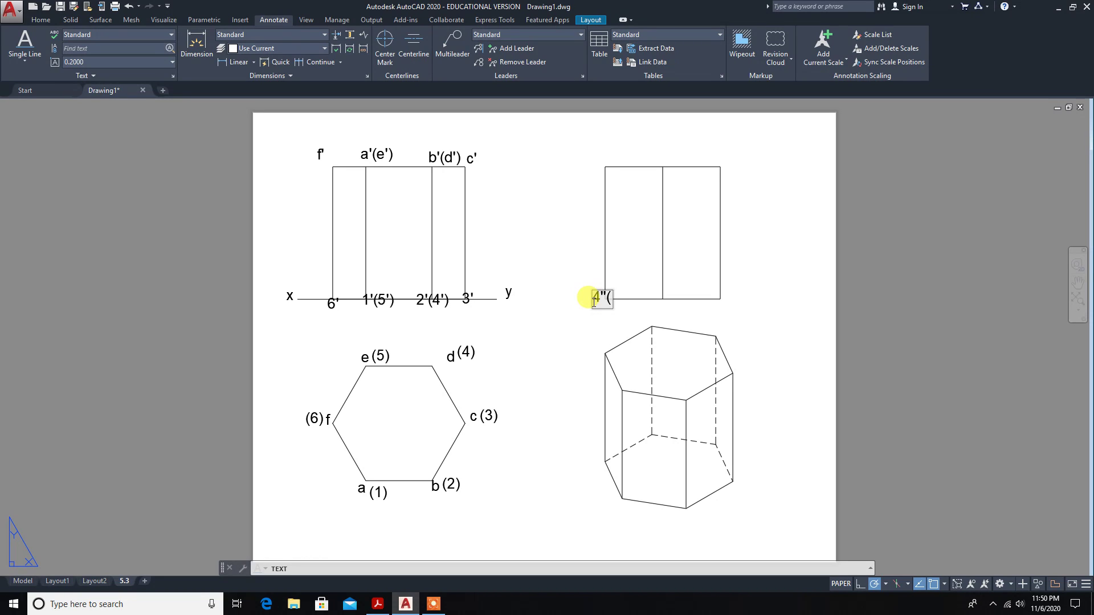
{"action": "type", "text": "5\")"}
Label the lower end of the side view's middle edge 3"(6") and its lower-right corner 2"(1")
{"action": "left_click", "coordinate": [658, 299]}
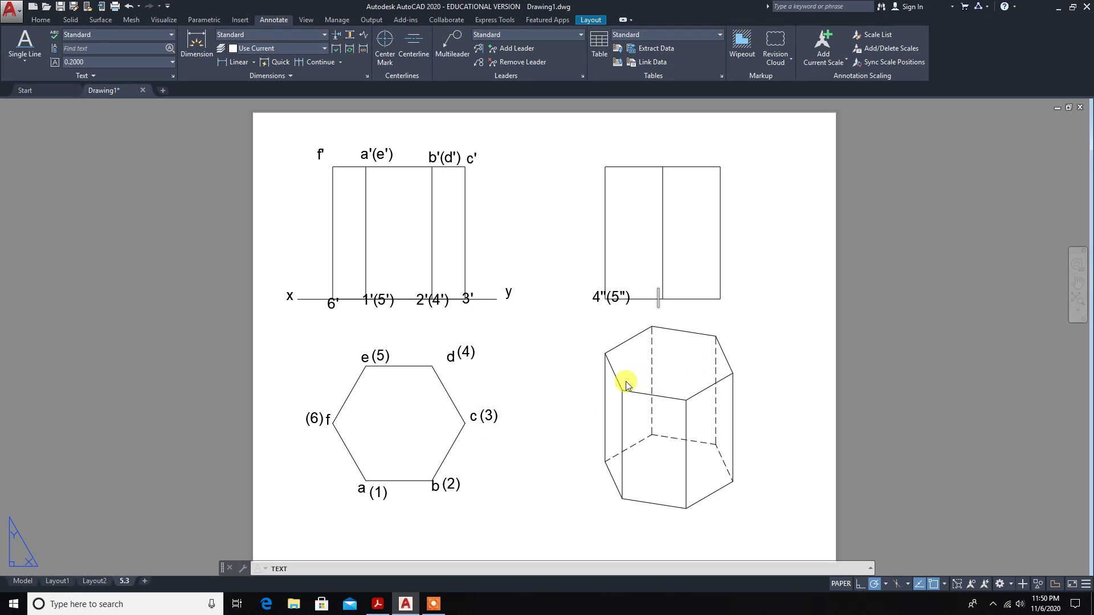
{"action": "type", "text": "3\"(6\")"}
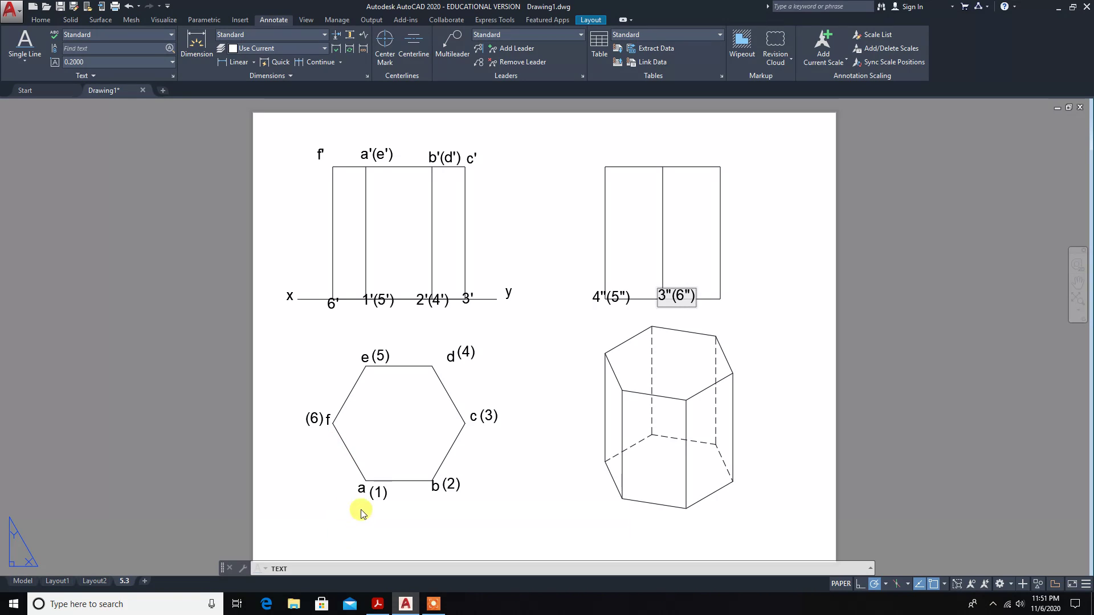
{"action": "left_click", "coordinate": [721, 308]}
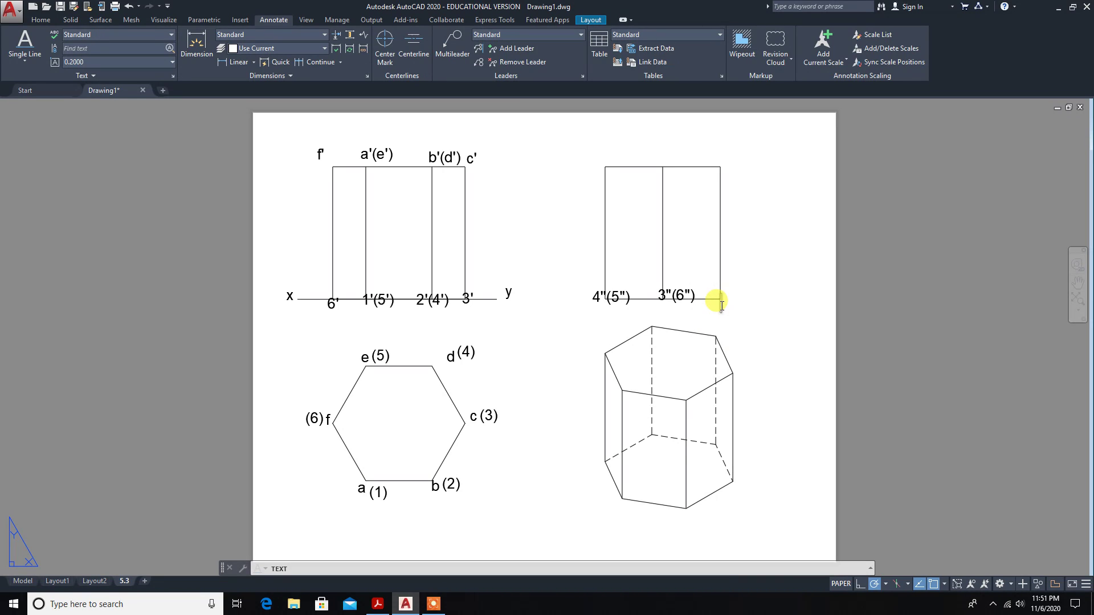
{"action": "type", "text": "2\"(1\""}
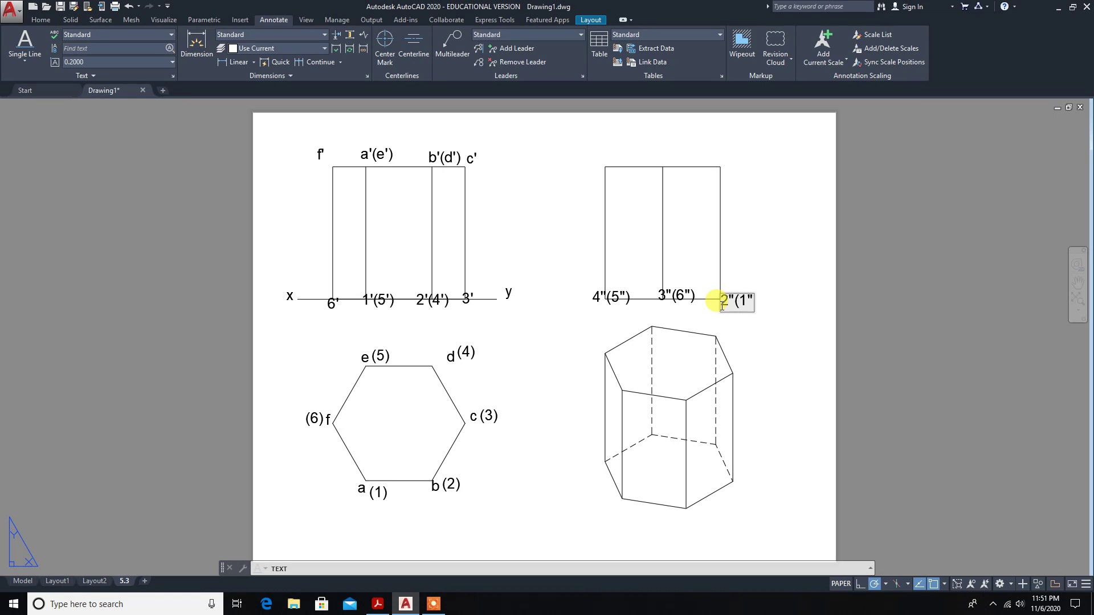
{"action": "type", "text": ")"}
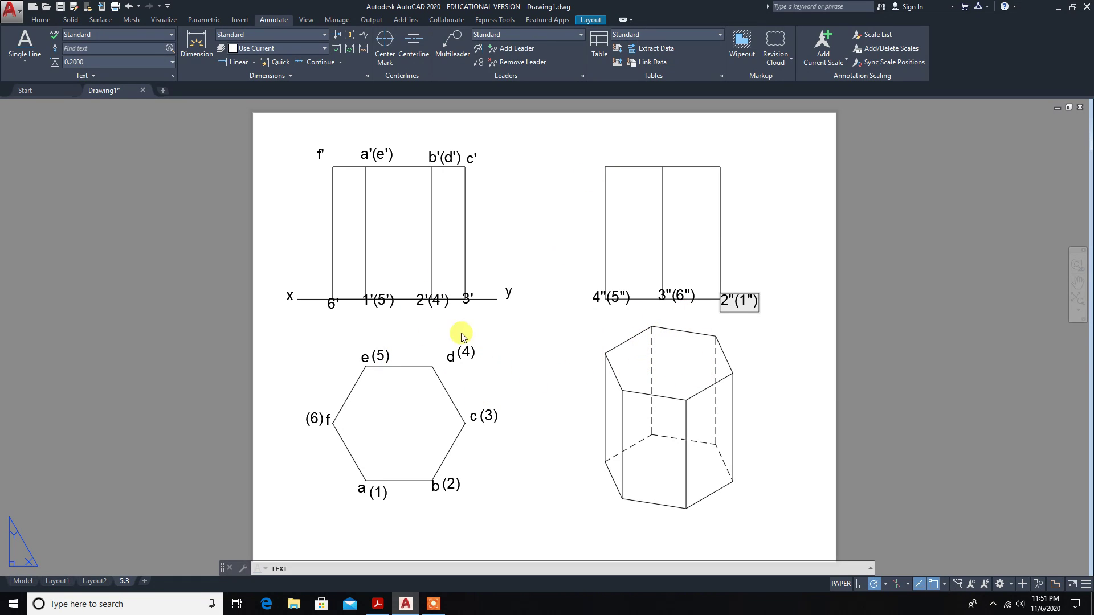
Label the side view's upper-left corner d"(e") and the upper end of its middle edge c"(f")
{"action": "left_click", "coordinate": [592, 171]}
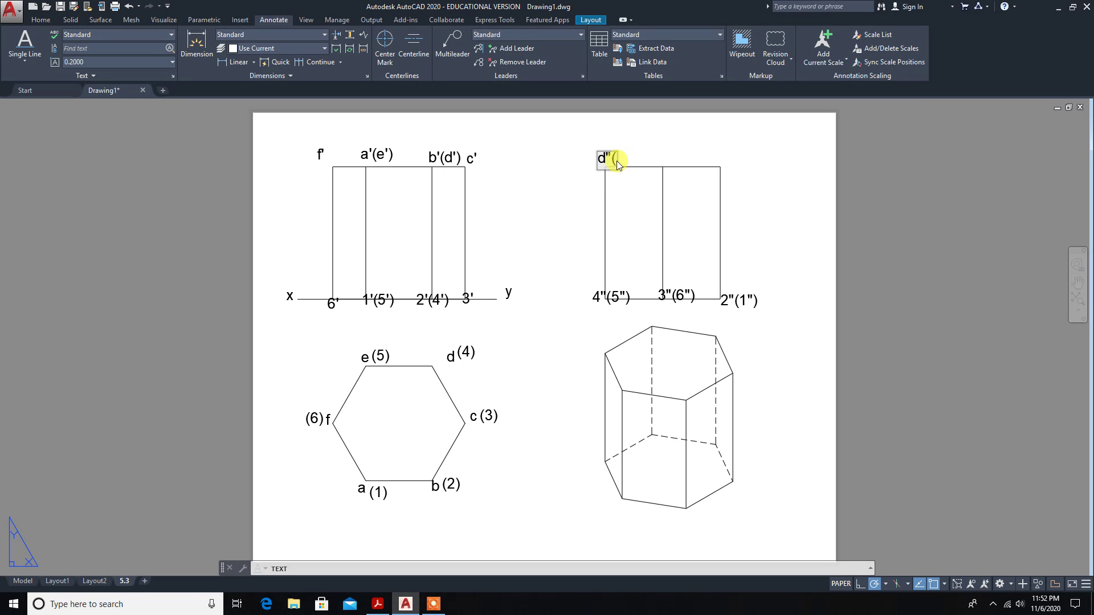
{"action": "type", "text": "\")"}
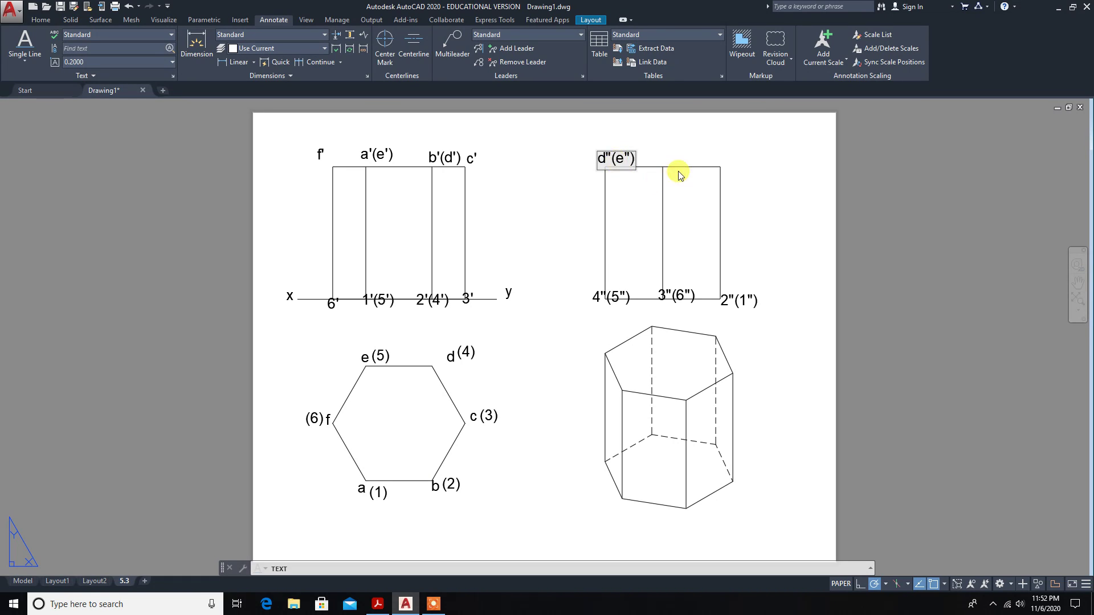
{"action": "left_click", "coordinate": [657, 160]}
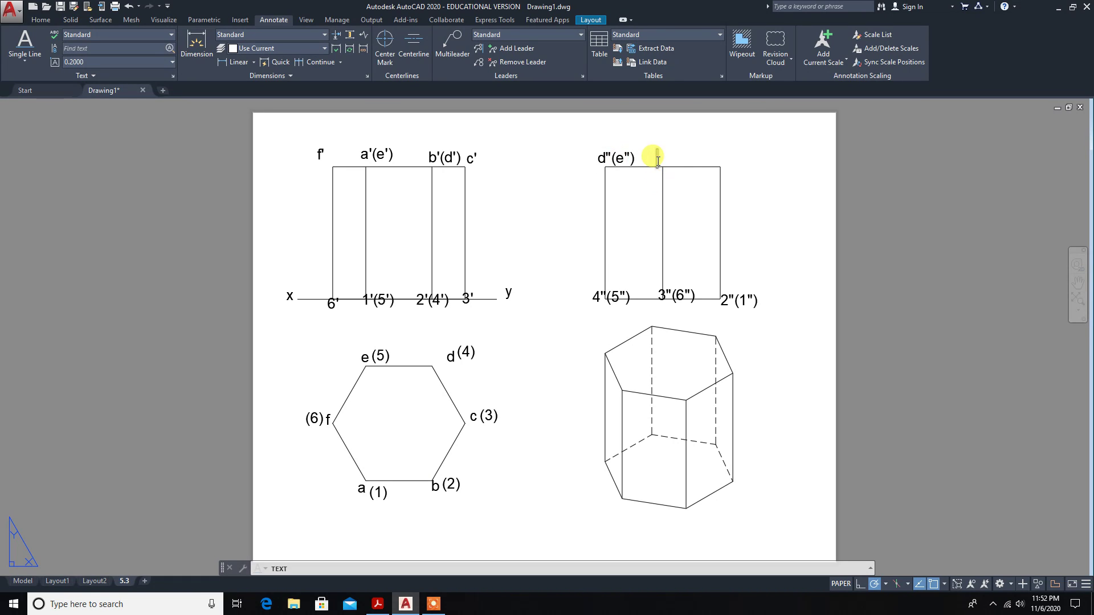
{"action": "type", "text": "c("}
{"action": "key", "text": "BackSpace"}
{"action": "type", "text": "\"(f\")"}
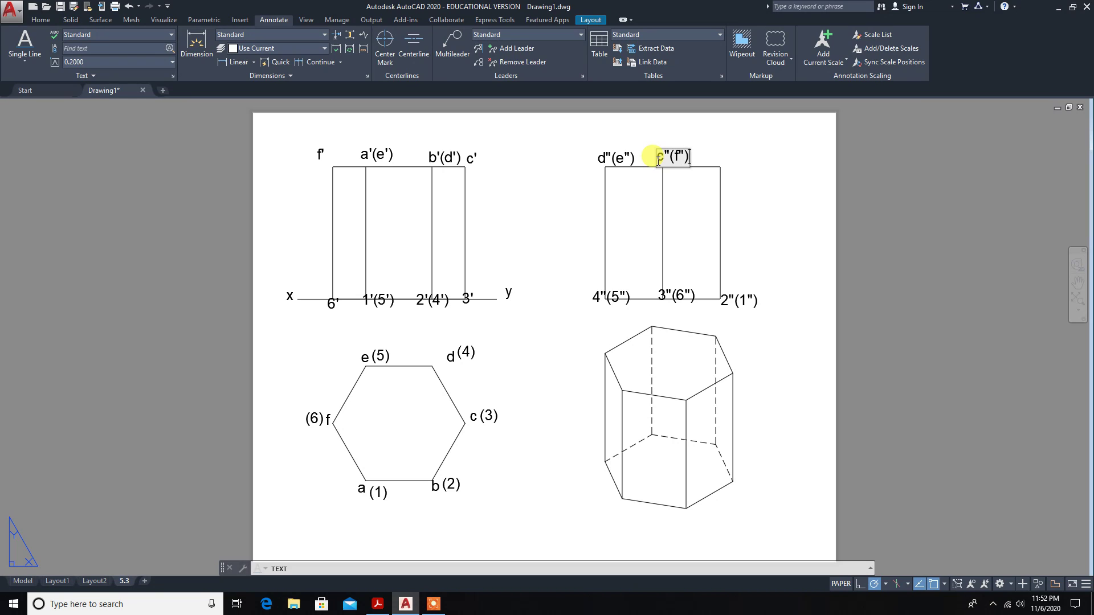
Label the side view's upper-right corner b"(a")
{"action": "left_click", "coordinate": [716, 160]}
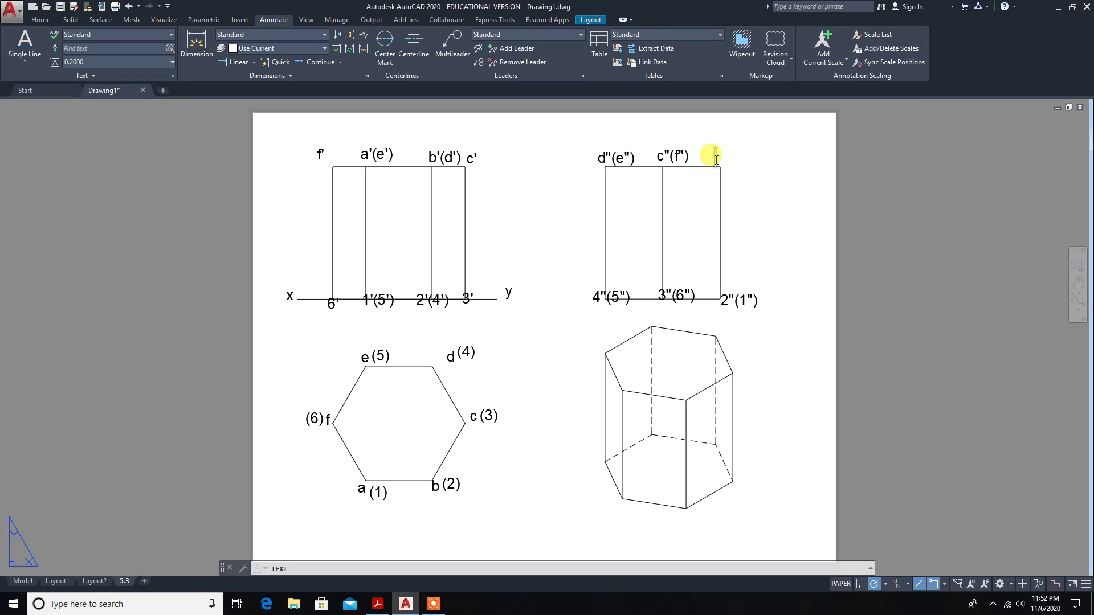
{"action": "type", "text": "b"}
{"action": "key", "text": "BackSpace"}
{"action": "type", "text": "b\"(a\")"}
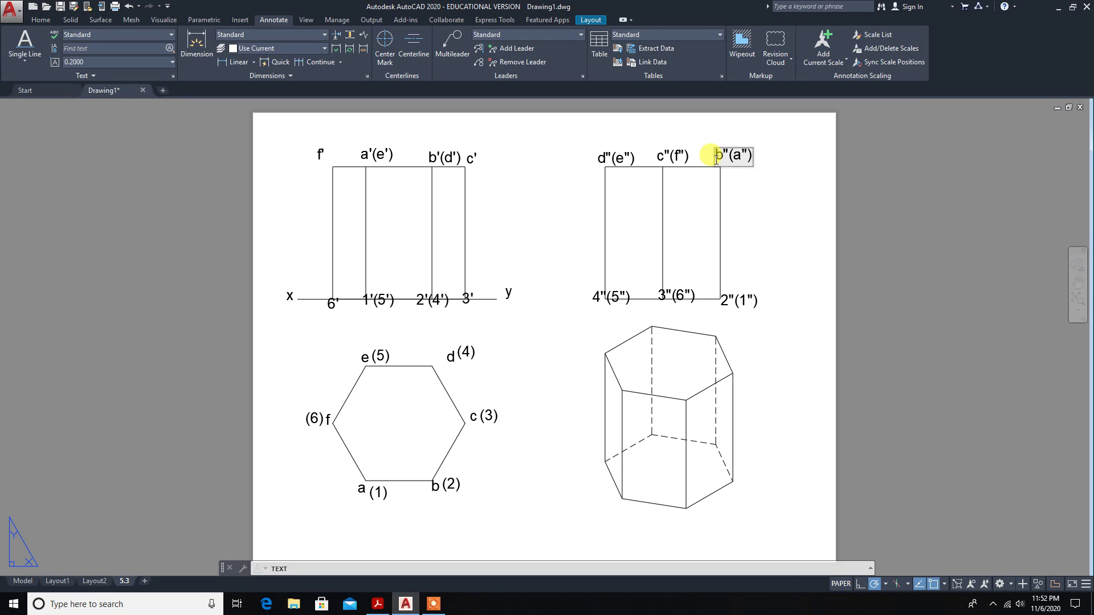
{"action": "left_click", "coordinate": [765, 219]}
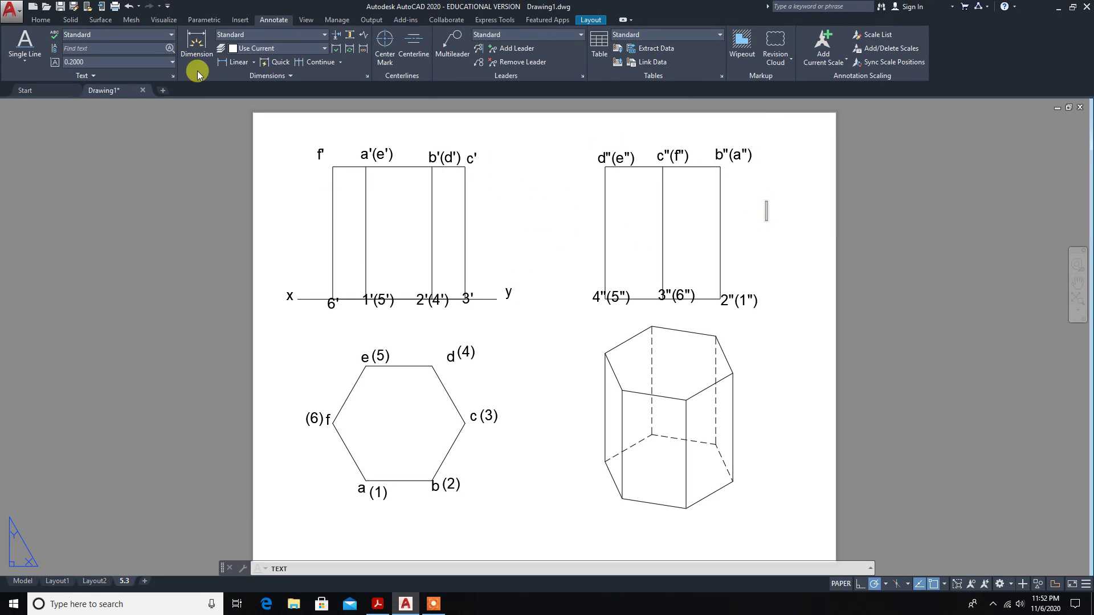
Add a vertical linear dimension for the front view's height between f' and 6', placed left of the view
{"action": "left_click", "coordinate": [255, 64]}
{"action": "left_click", "coordinate": [254, 64]}
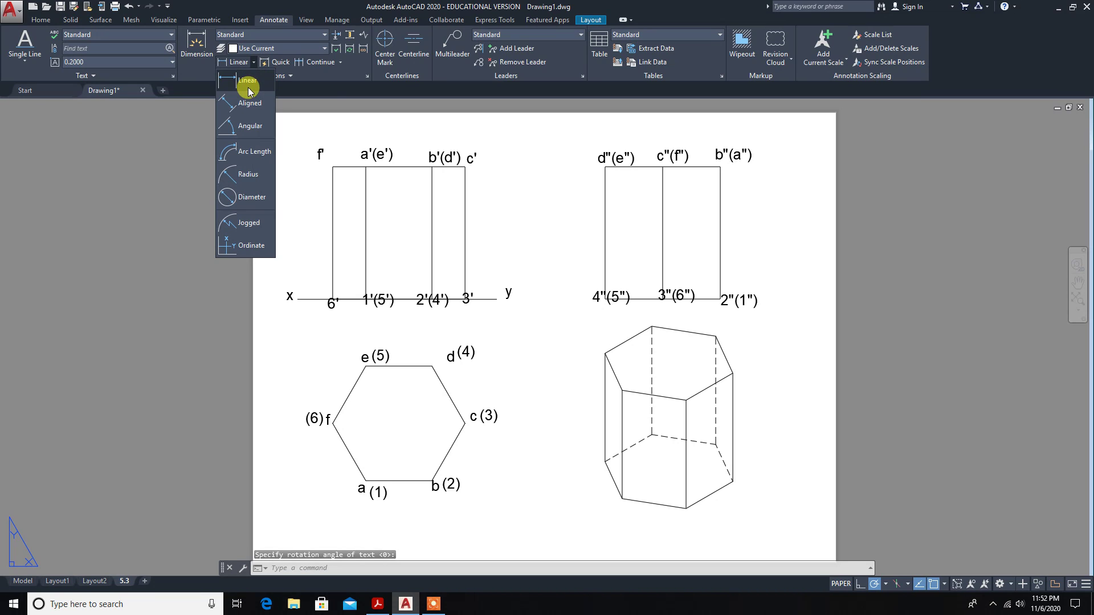
{"action": "left_click", "coordinate": [249, 90]}
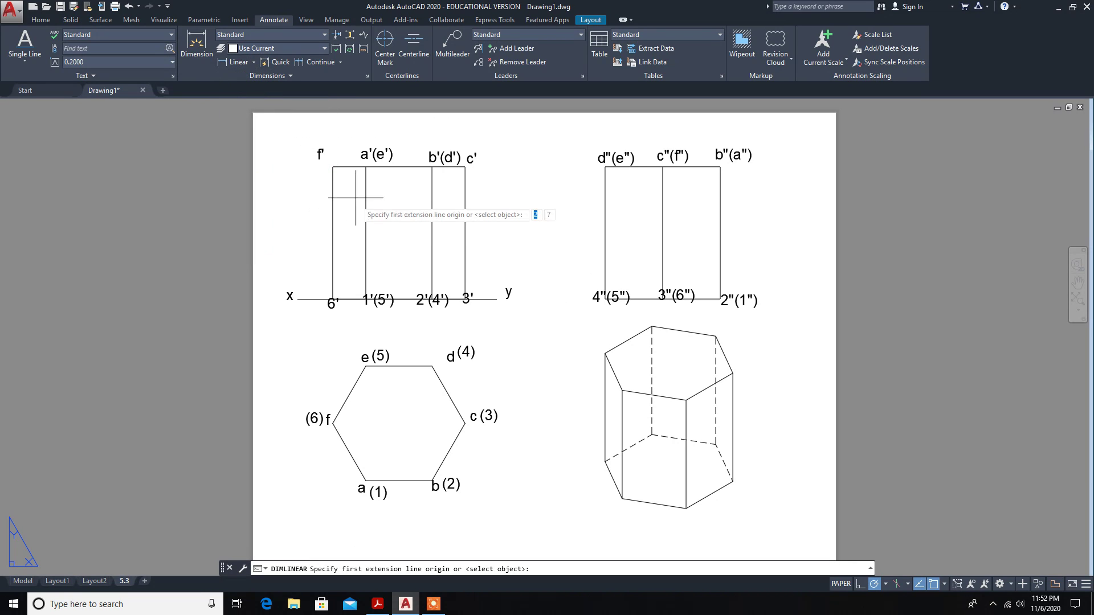
{"action": "left_click", "coordinate": [333, 174]}
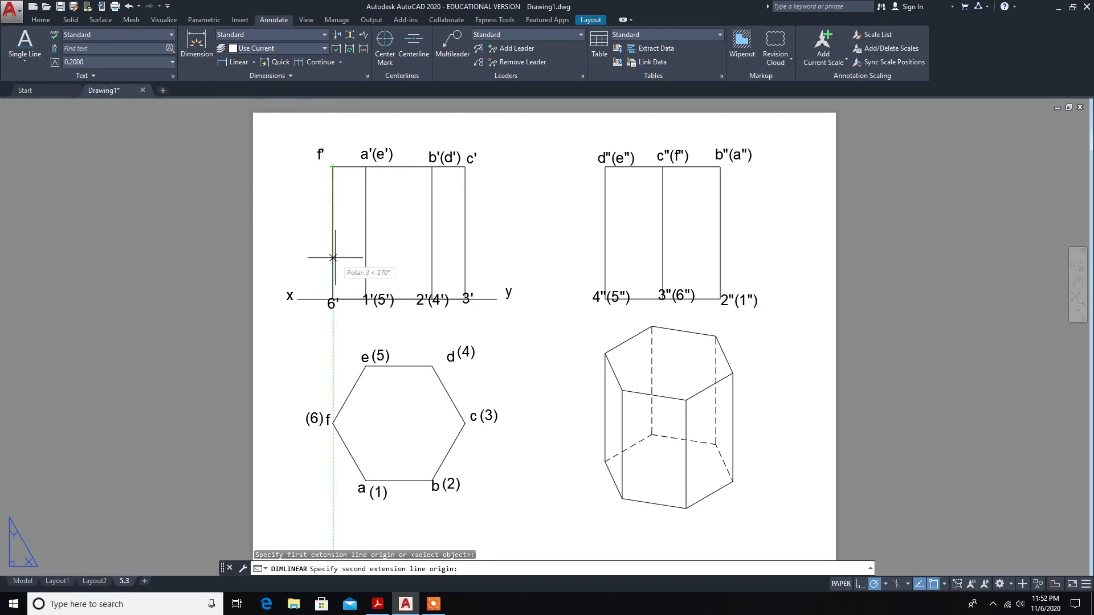
{"action": "left_click", "coordinate": [333, 299]}
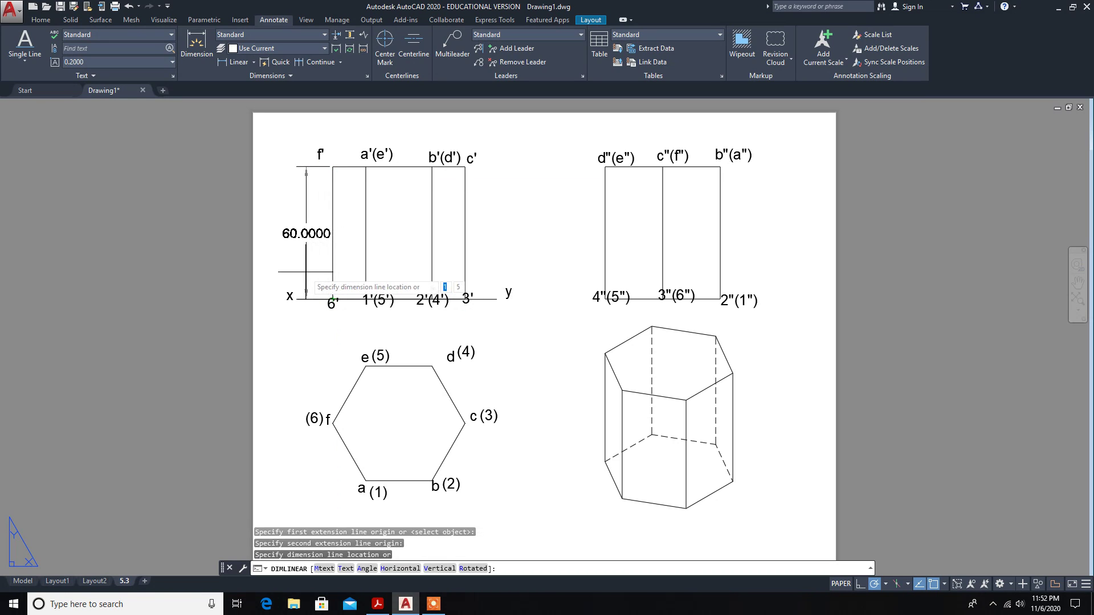
{"action": "left_click", "coordinate": [304, 272]}
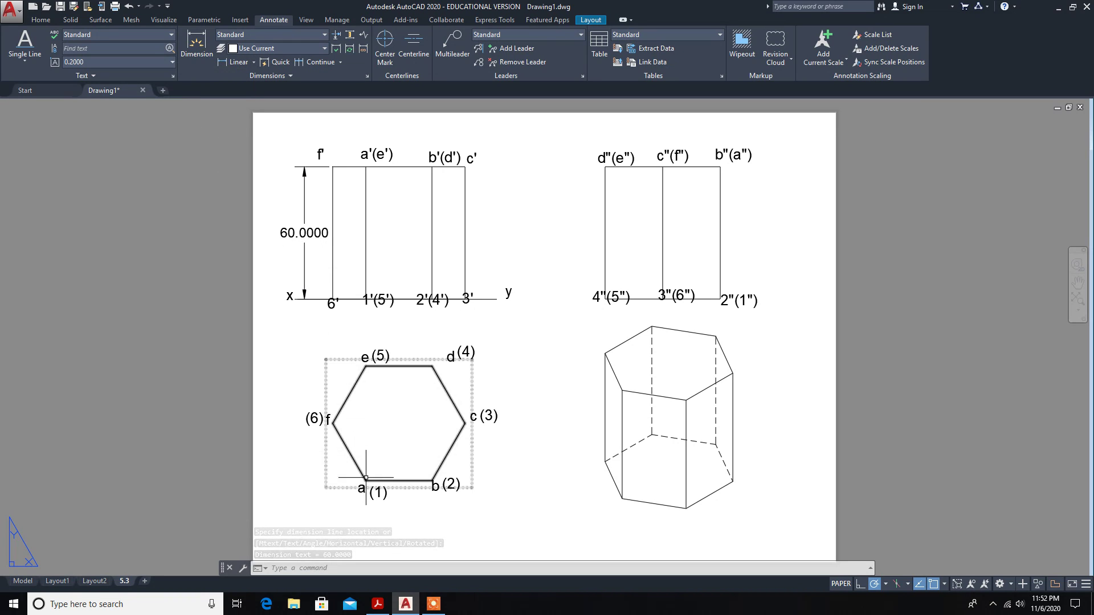
Add a horizontal linear dimension for the hexagon's lower side from a to b, placed below the top view
{"action": "left_click", "coordinate": [235, 62]}
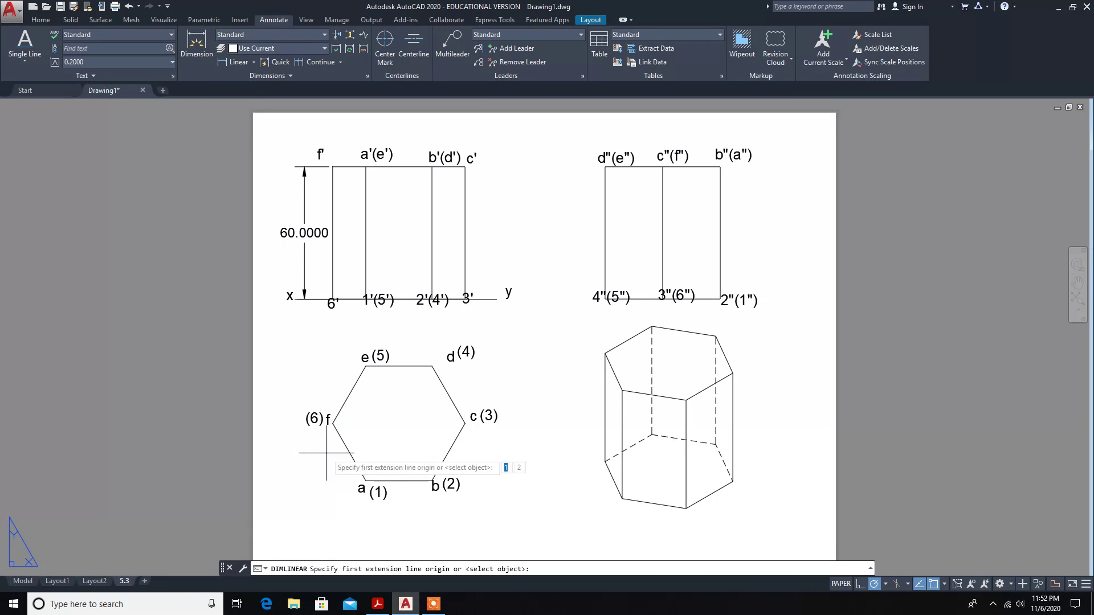
{"action": "left_click", "coordinate": [365, 481]}
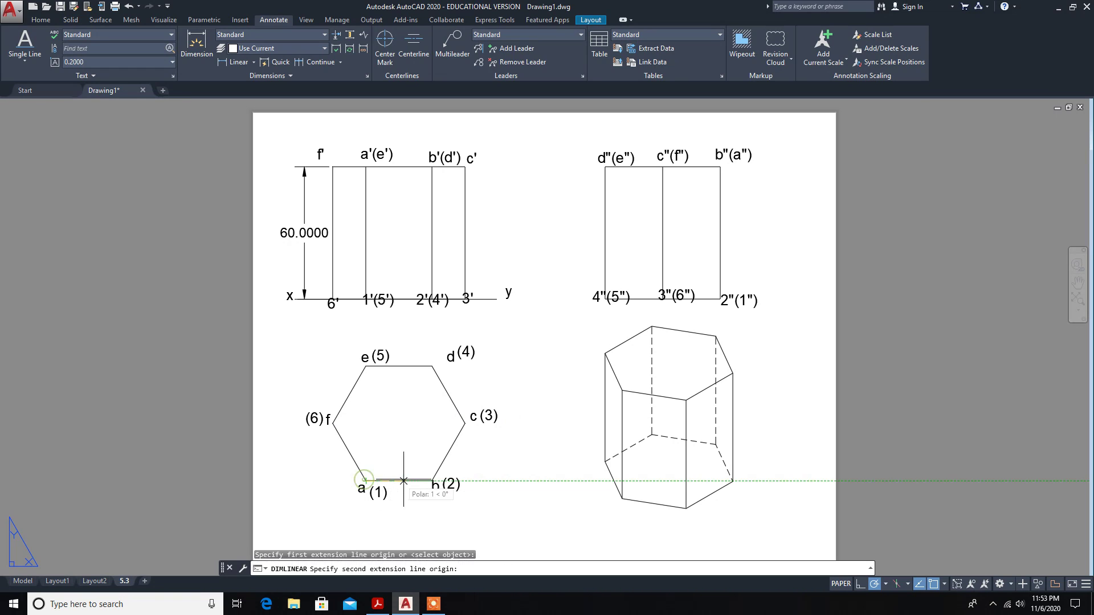
{"action": "left_click", "coordinate": [432, 480]}
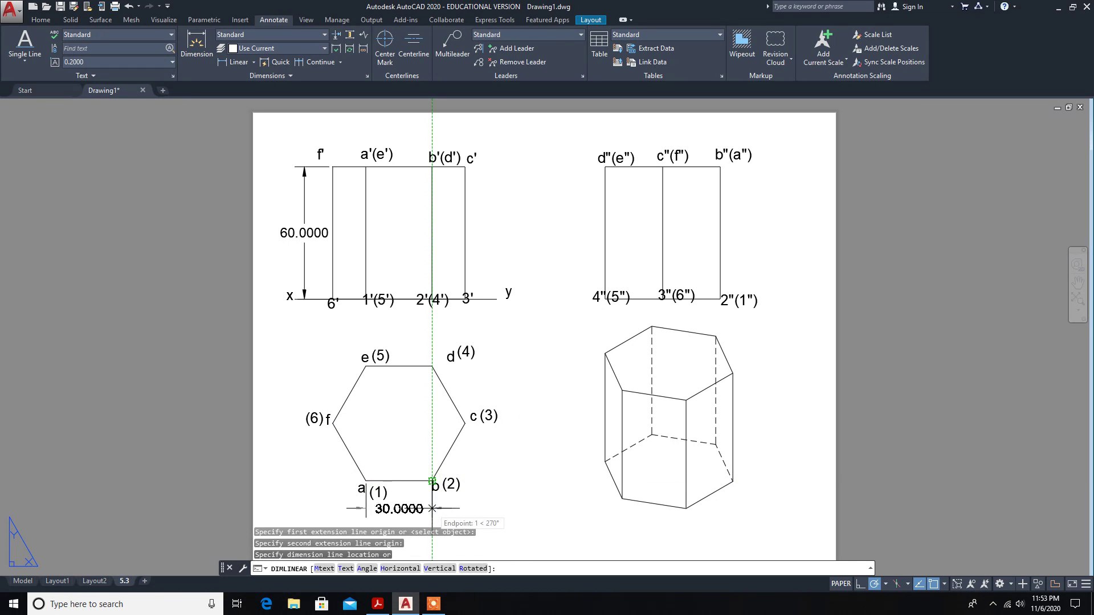
{"action": "left_click", "coordinate": [432, 508]}
{"action": "key", "text": "Escape"}
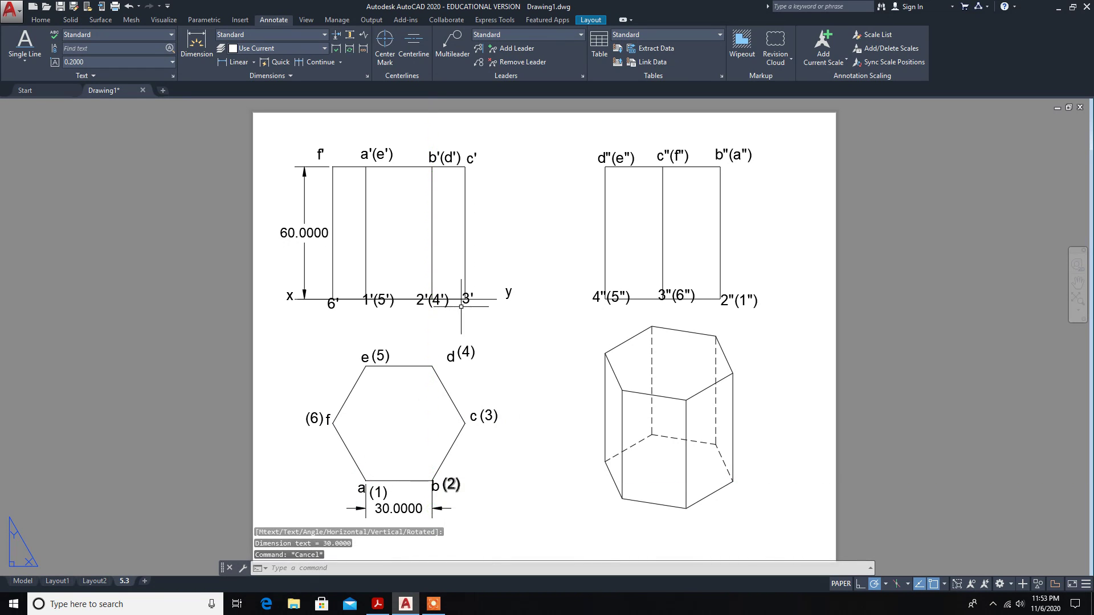
Add an aligned dimension for the front view's diagonal from 6' to c', placed up and to the left of the view
{"action": "left_click", "coordinate": [254, 62]}
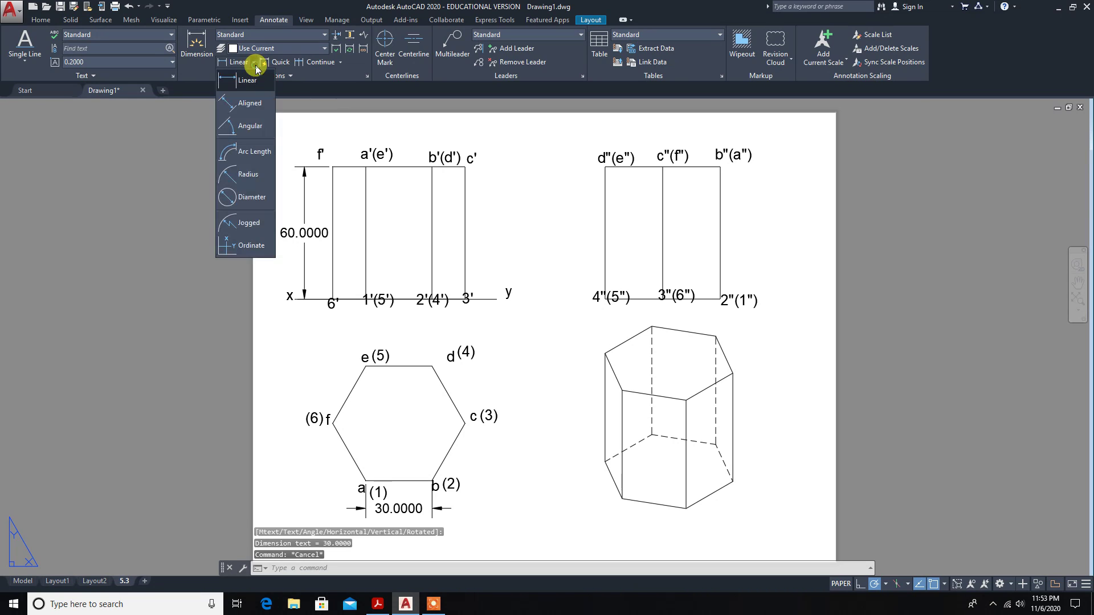
{"action": "left_click", "coordinate": [250, 104]}
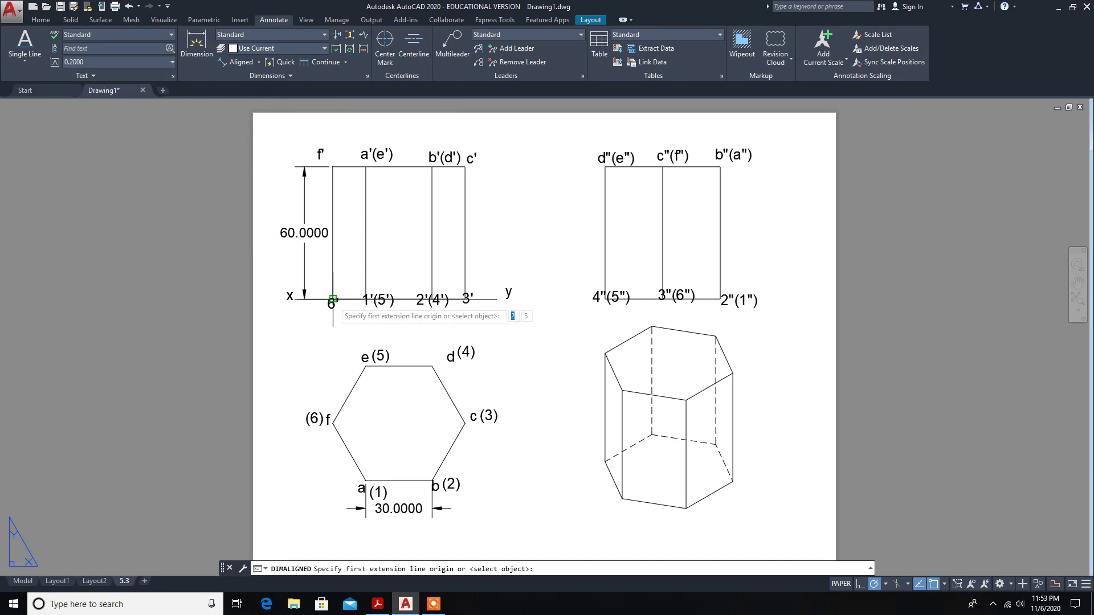
{"action": "left_click", "coordinate": [334, 298]}
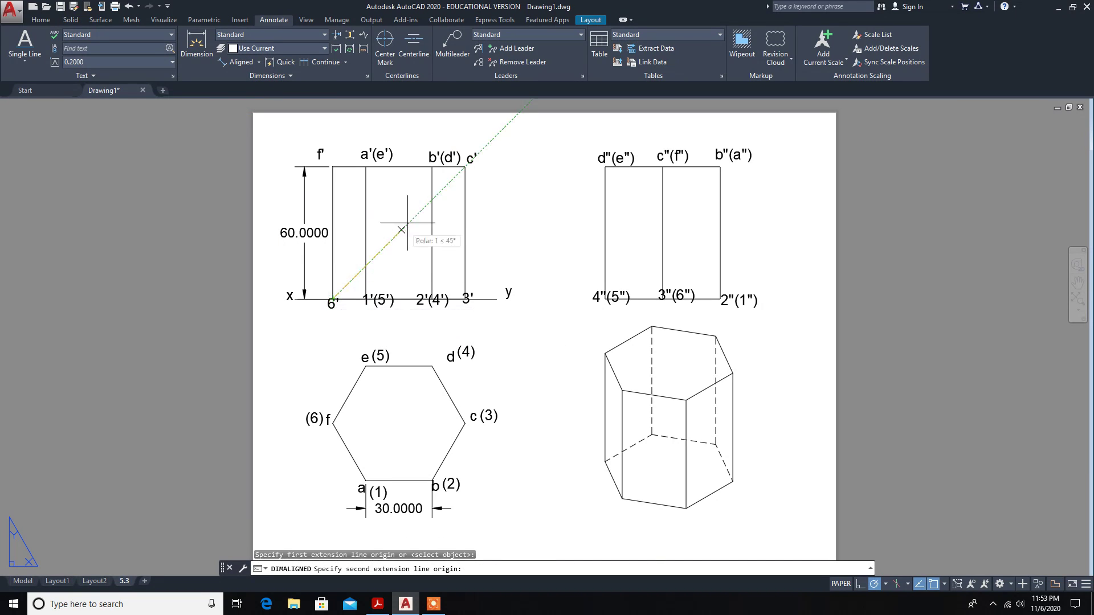
{"action": "left_click", "coordinate": [465, 167]}
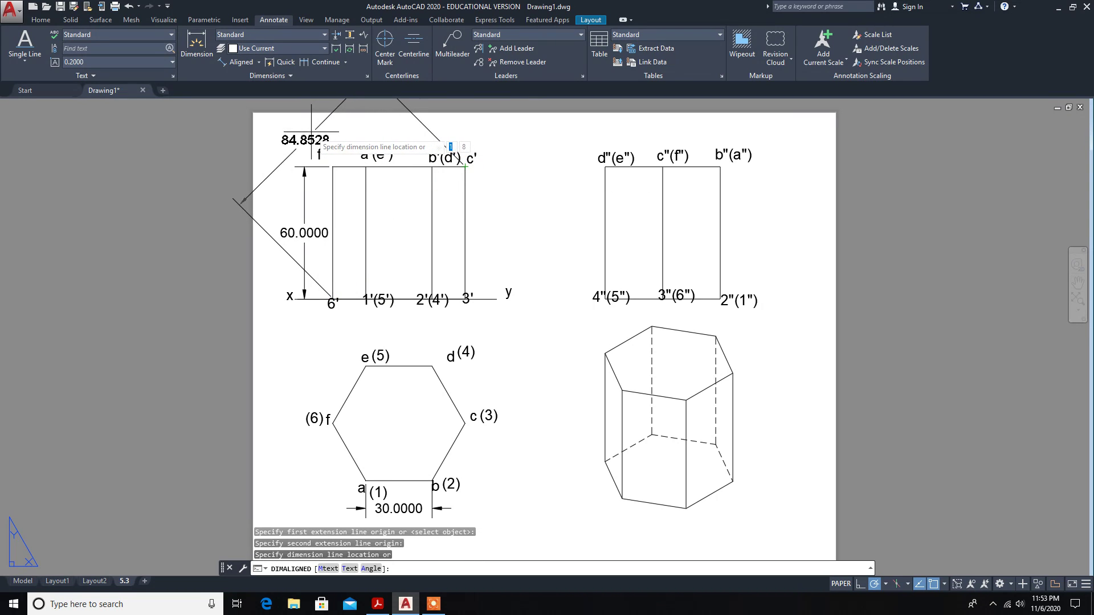
{"action": "left_click", "coordinate": [311, 133]}
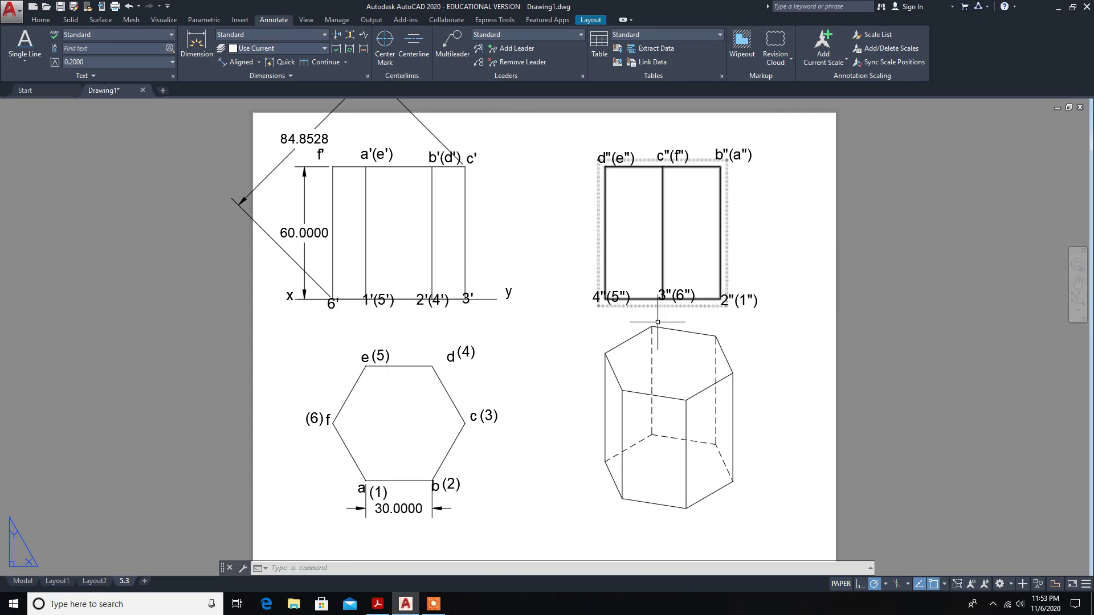
Add the single-line text "top view" to the lower right of the hexagon, with height .2 and the default rotation
{"action": "left_click", "coordinate": [23, 63]}
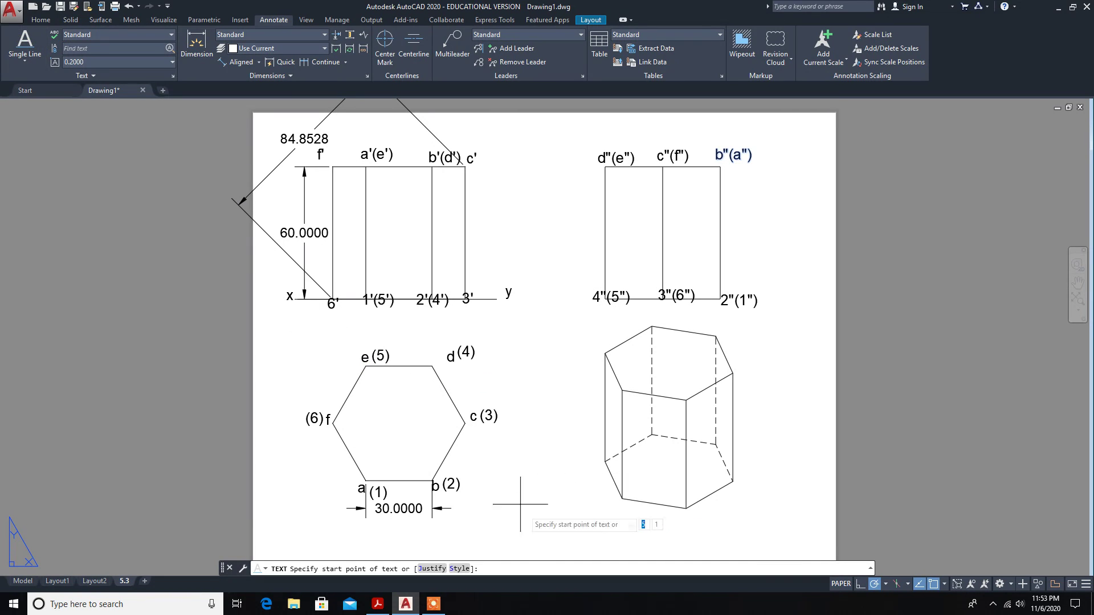
{"action": "left_click", "coordinate": [484, 467]}
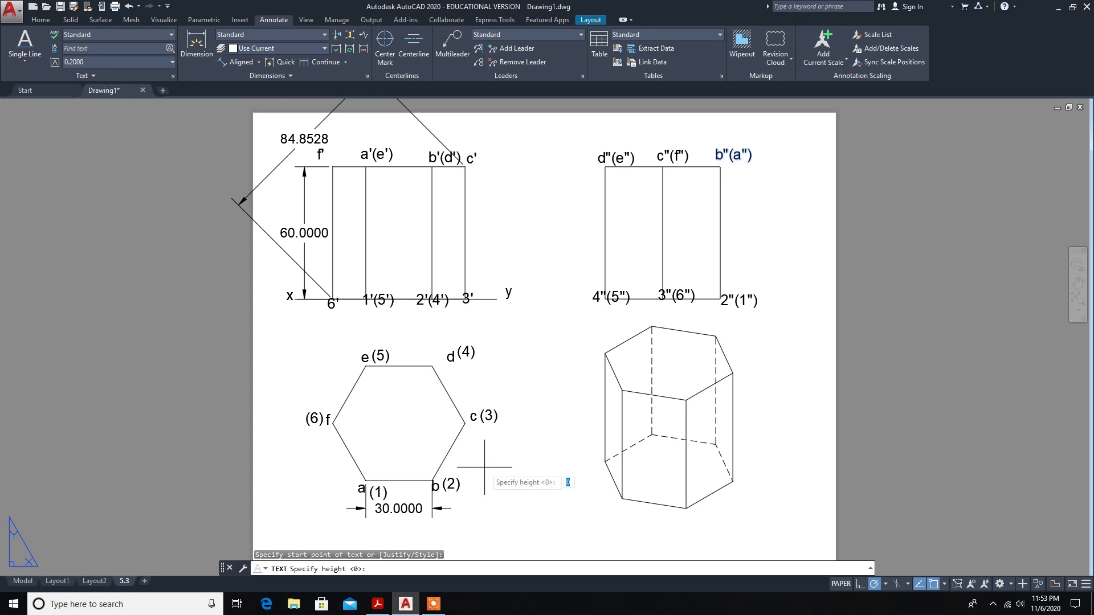
{"action": "type", "text": ".2"}
{"action": "key", "text": "Return"}
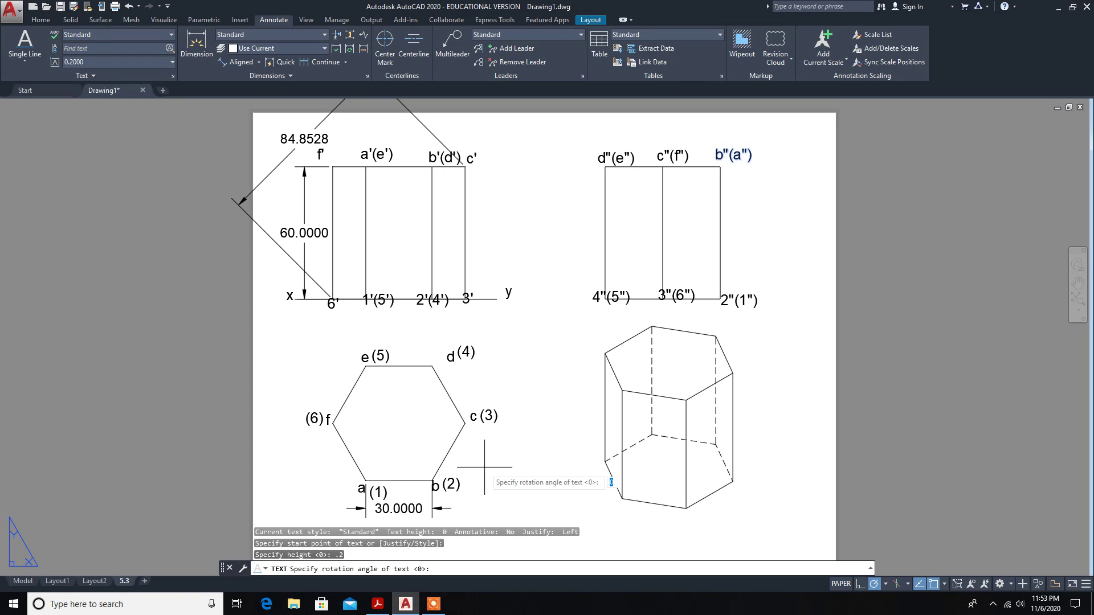
{"action": "key", "text": "Return"}
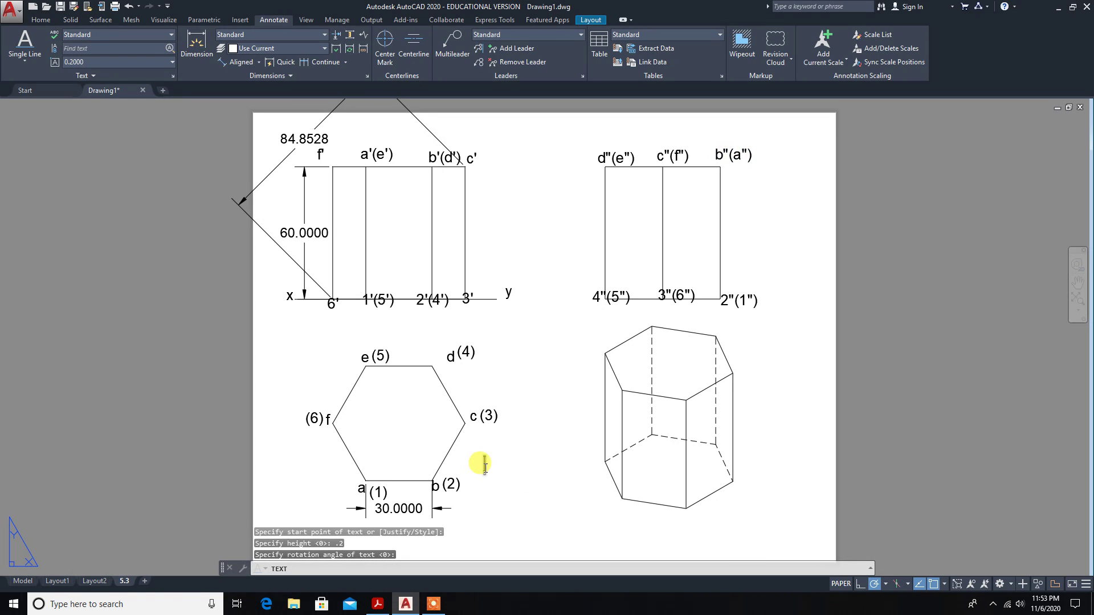
{"action": "type", "text": "top"}
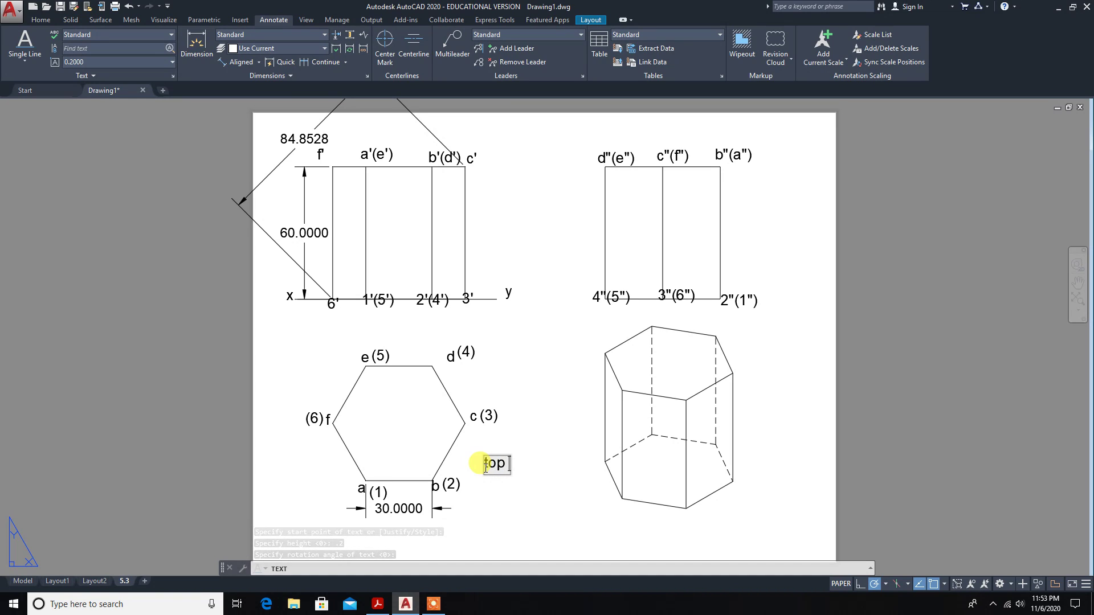
{"action": "type", "text": " v"}
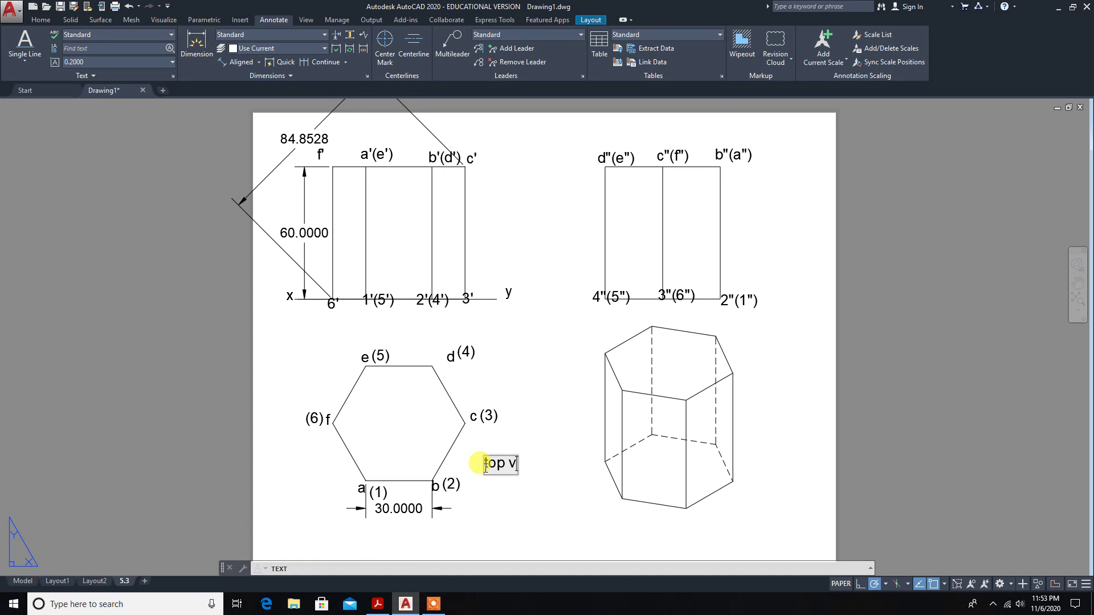
{"action": "type", "text": "iew"}
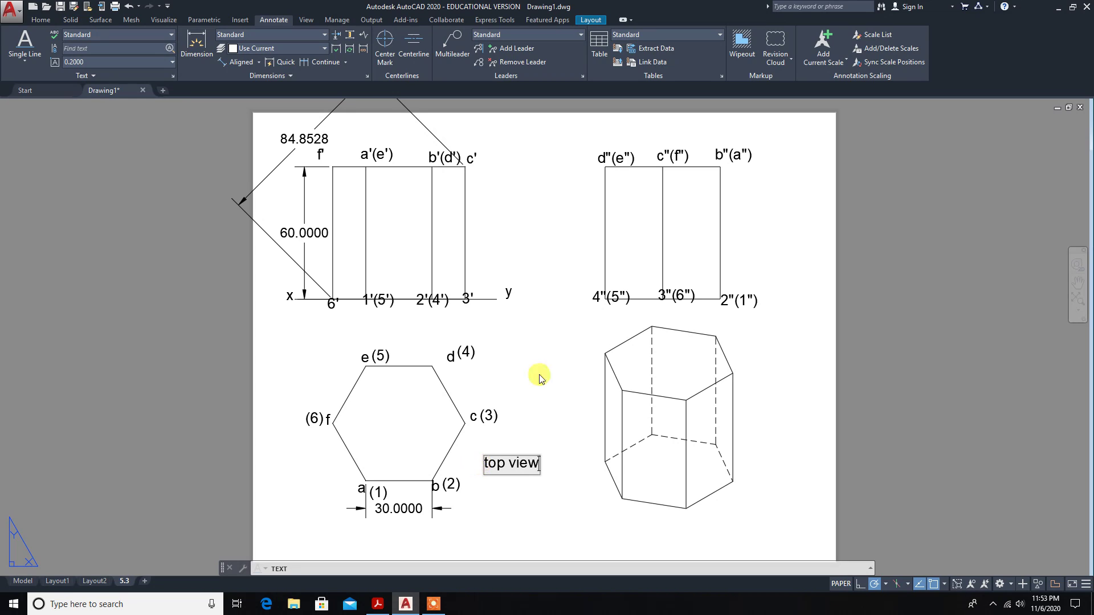
Add the captions "front view" to the right of the front view and "left side view" to the right of the side view
{"action": "left_click", "coordinate": [492, 230]}
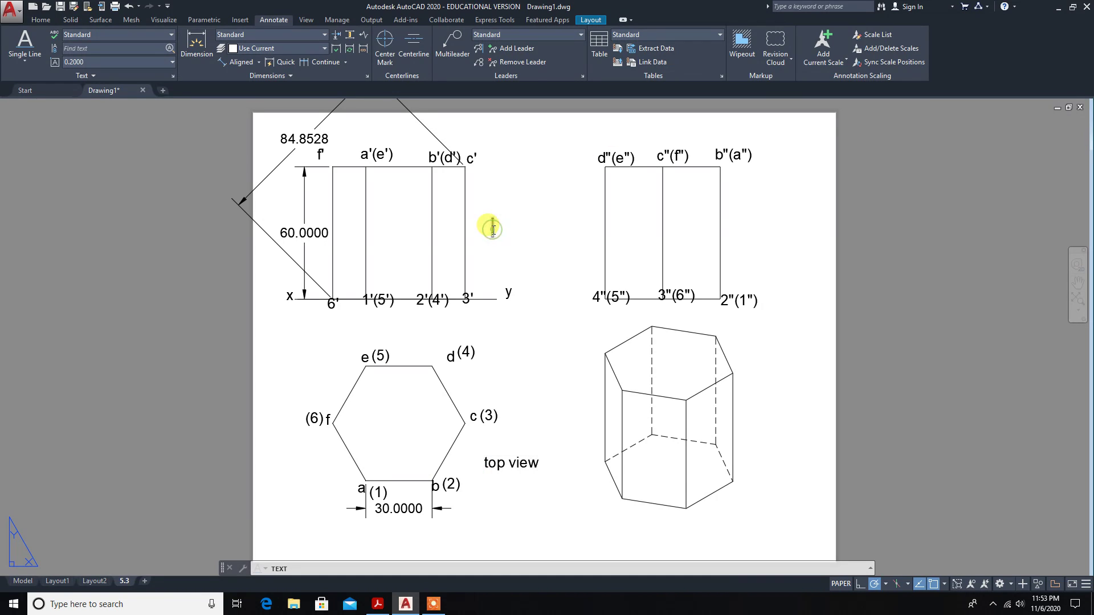
{"action": "type", "text": "front"}
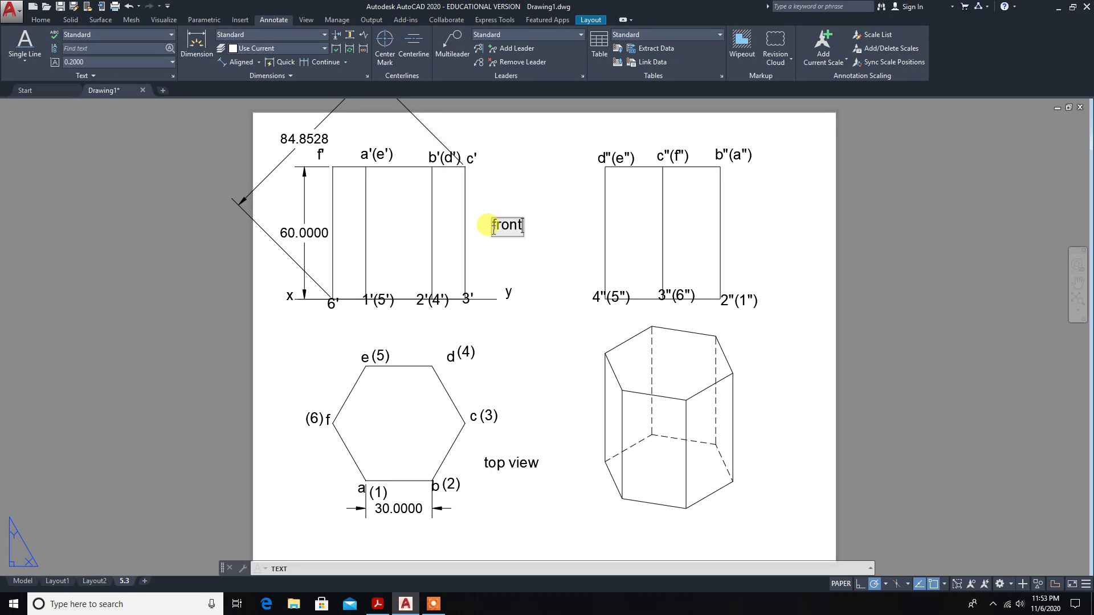
{"action": "type", "text": " view"}
{"action": "left_click", "coordinate": [735, 224]}
{"action": "type", "text": "le"}
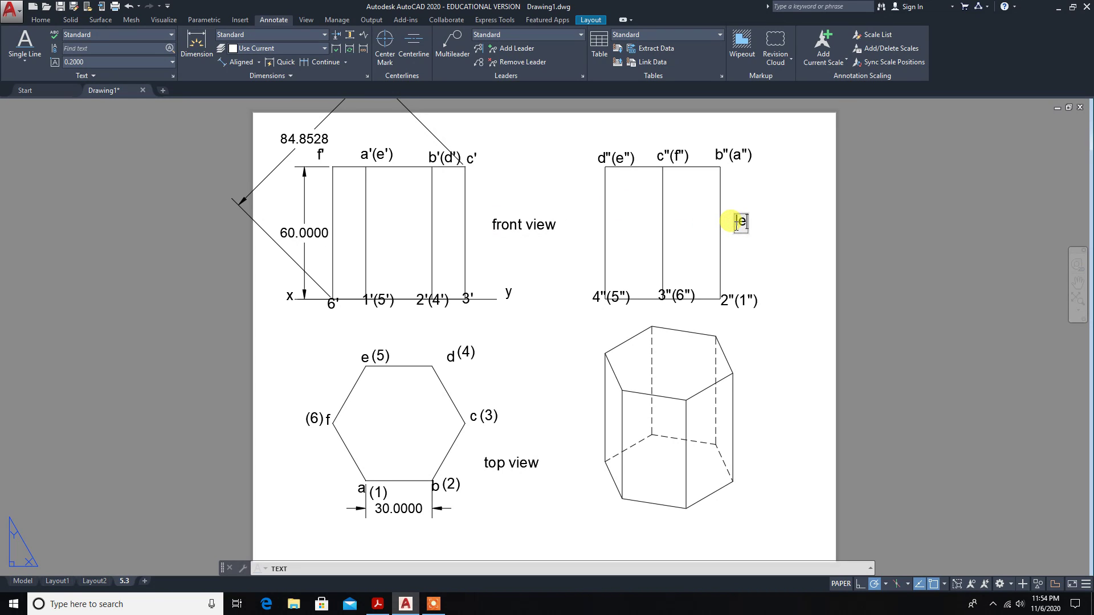
{"action": "type", "text": "ft side view"}
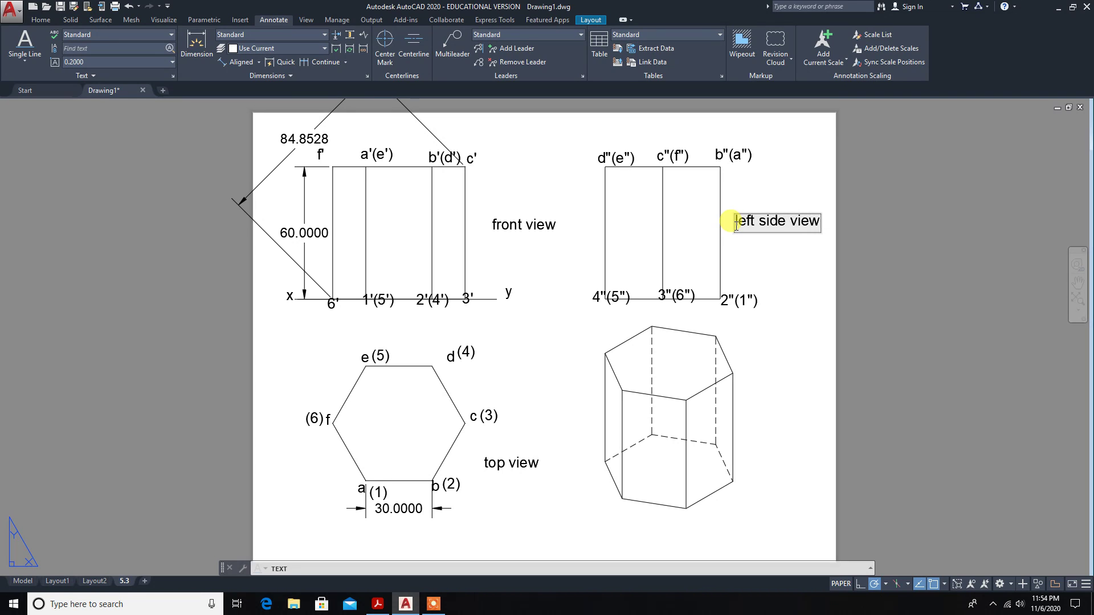
{"action": "left_click", "coordinate": [778, 258]}
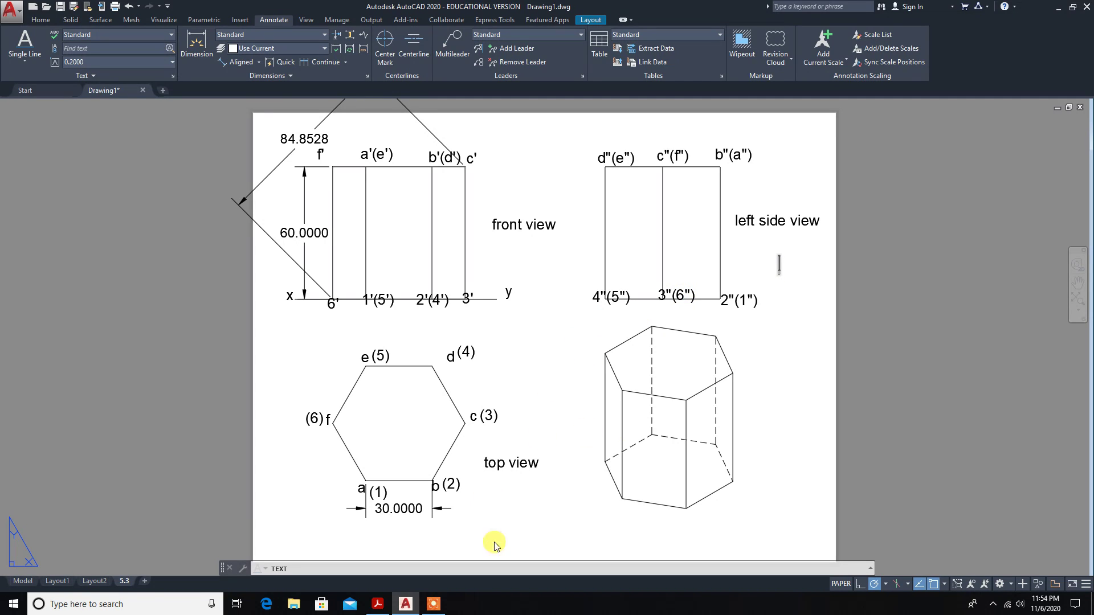
{"action": "left_click", "coordinate": [433, 603]}
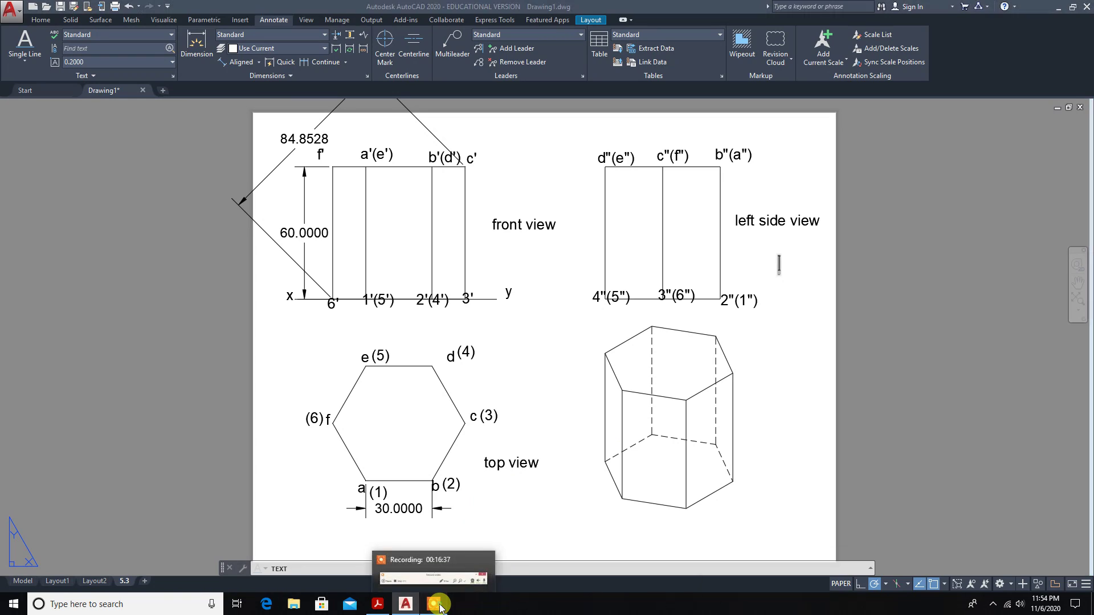